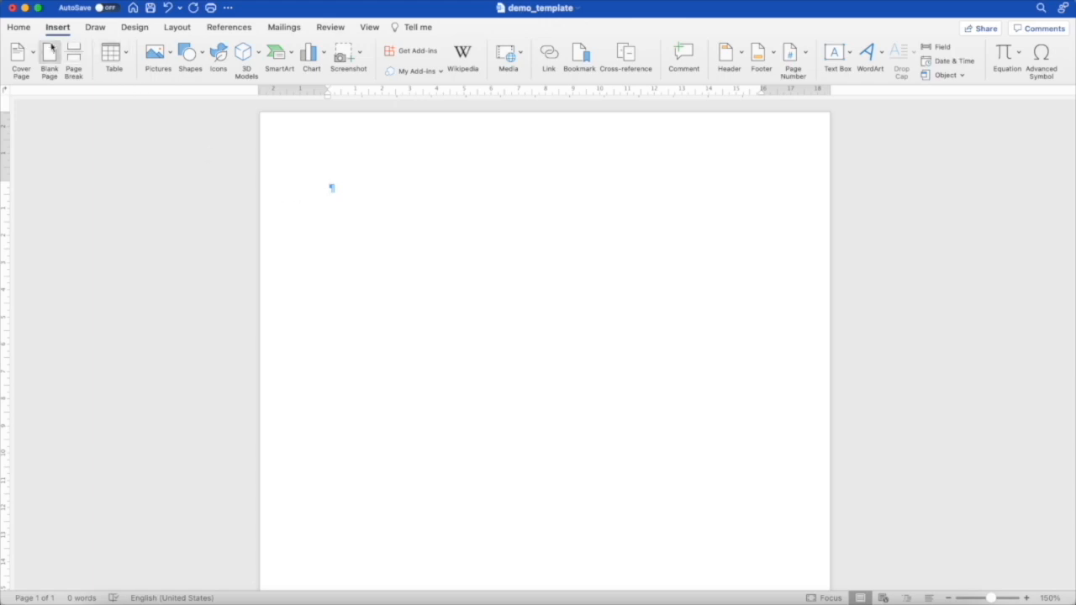
Review the View settings in the Word preferences and close the preferences window
{"action": "left_click", "coordinate": [20, 28]}
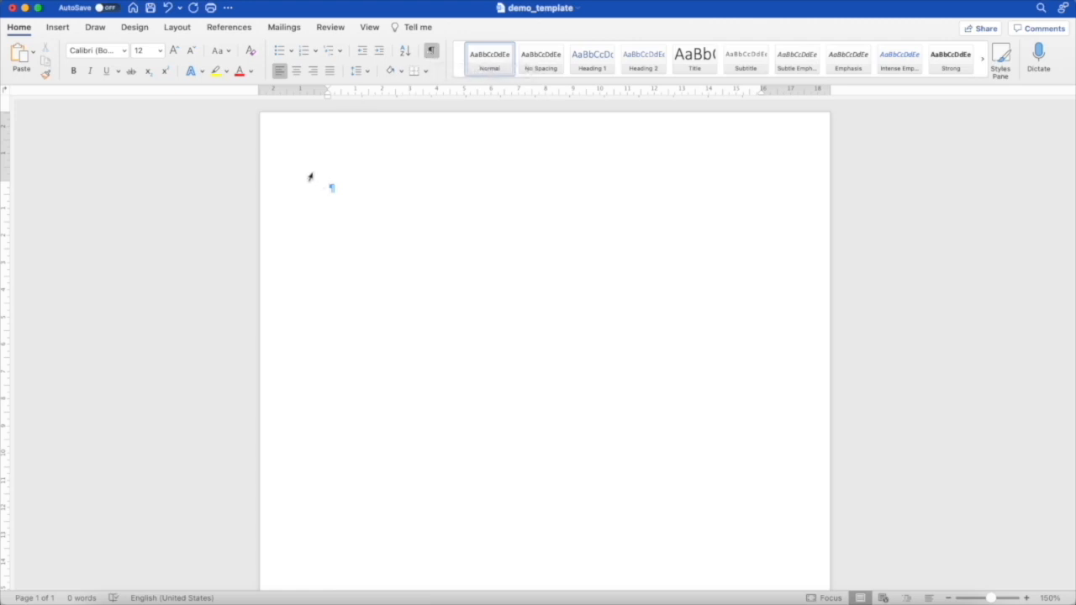
{"action": "left_click", "coordinate": [47, 0]}
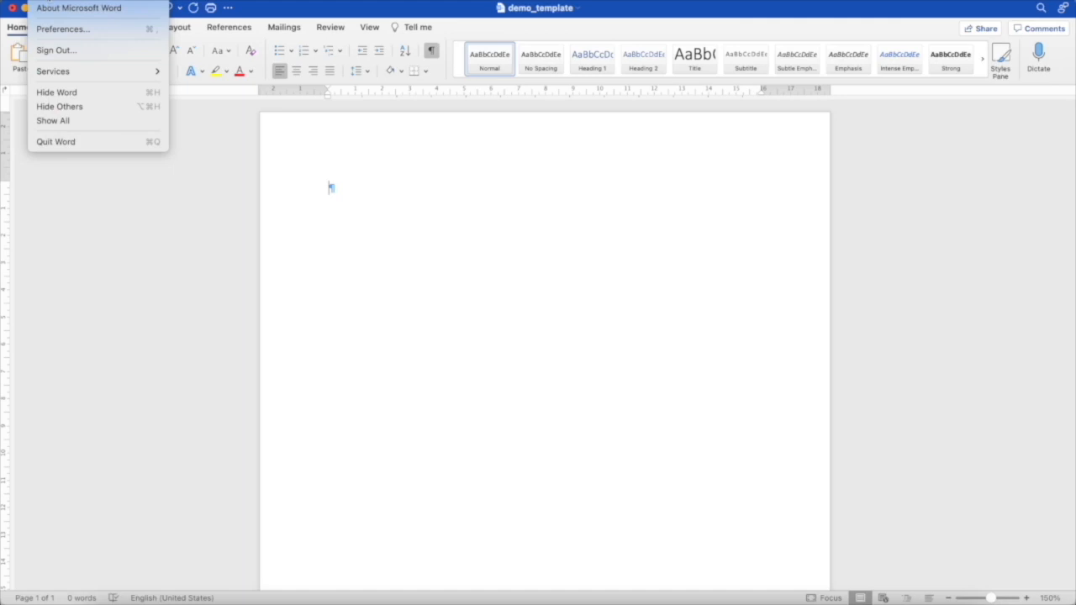
{"action": "left_click", "coordinate": [54, 28]}
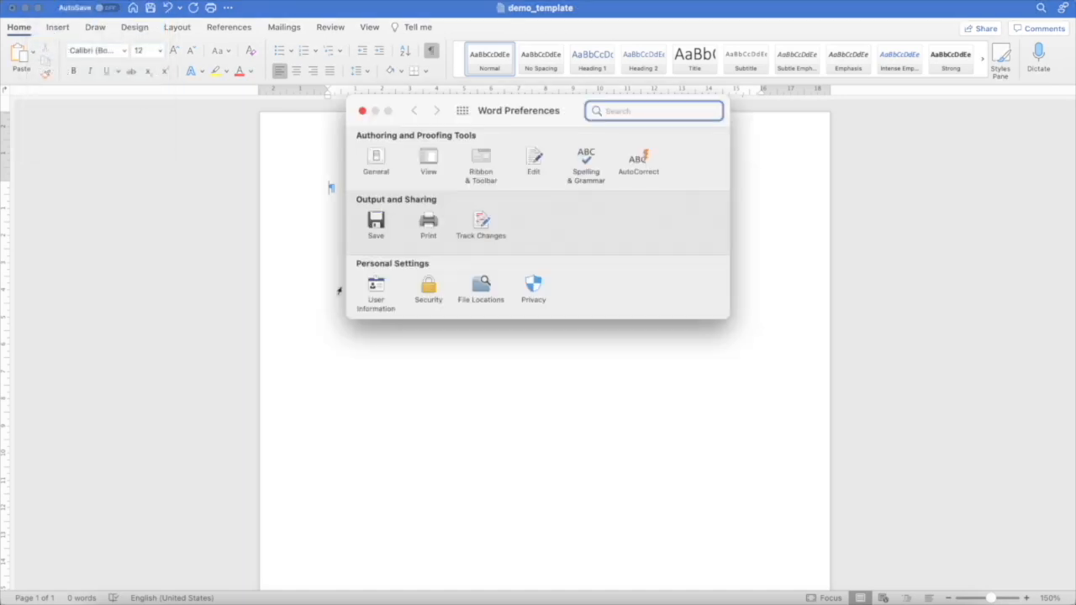
{"action": "left_click", "coordinate": [429, 159]}
{"action": "left_click", "coordinate": [362, 110]}
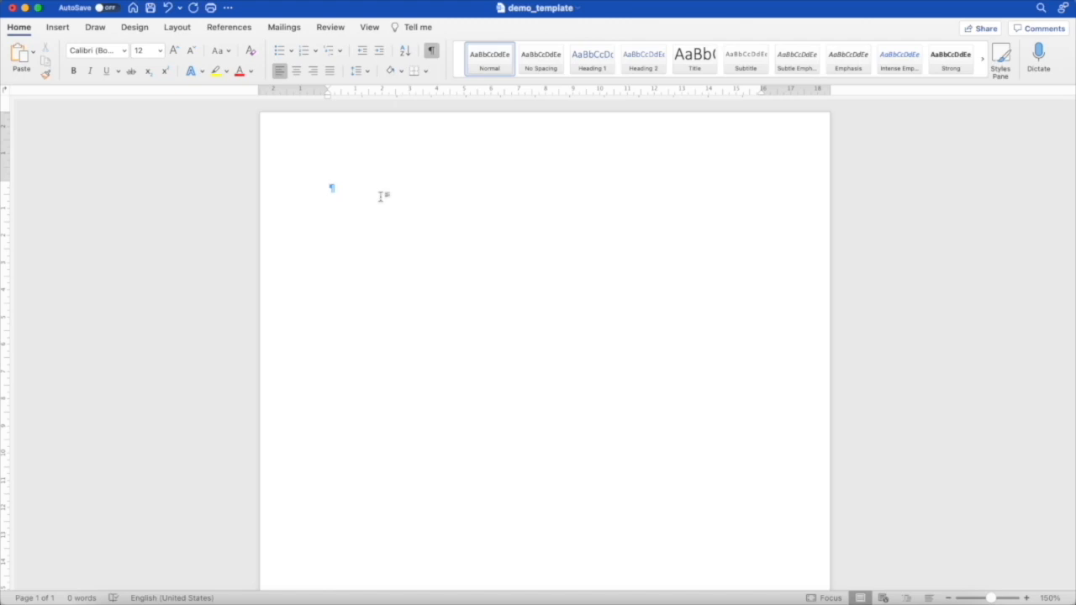
Switch to codebeamer in the browser and examine the display settings of the System Requirements tracker tree without changing them
{"action": "key", "text": "super+Tab"}
{"action": "key", "text": "super+Tab"}
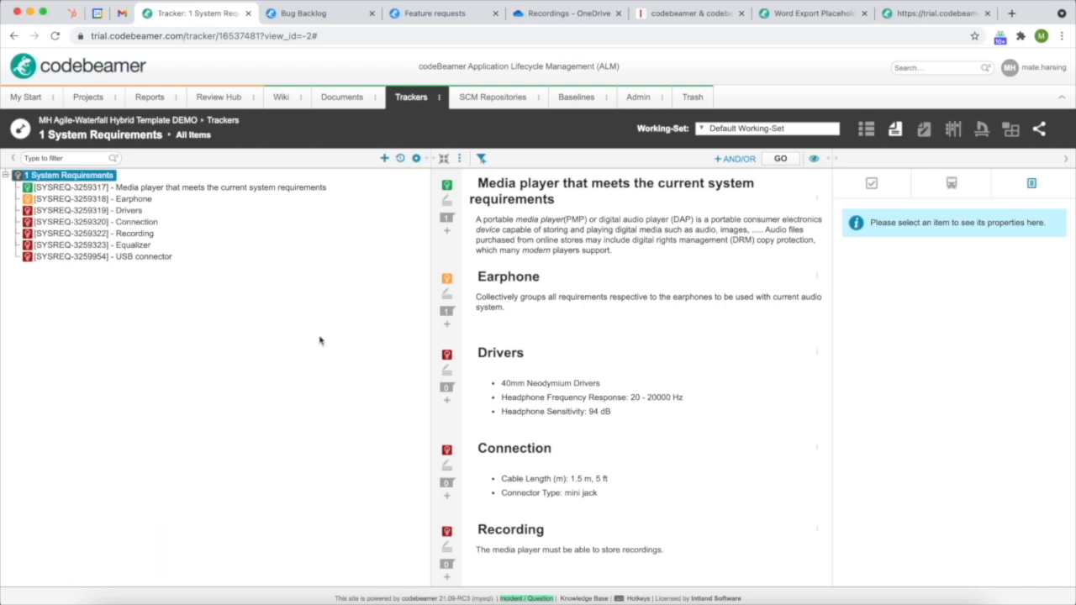
{"action": "left_click", "coordinate": [415, 158]}
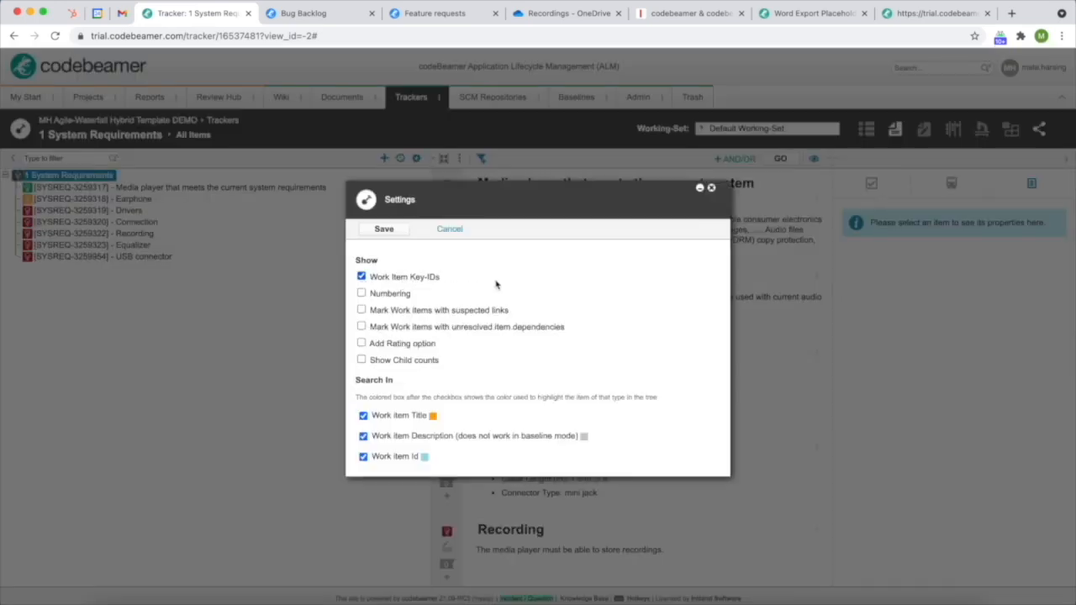
{"action": "left_click", "coordinate": [449, 230]}
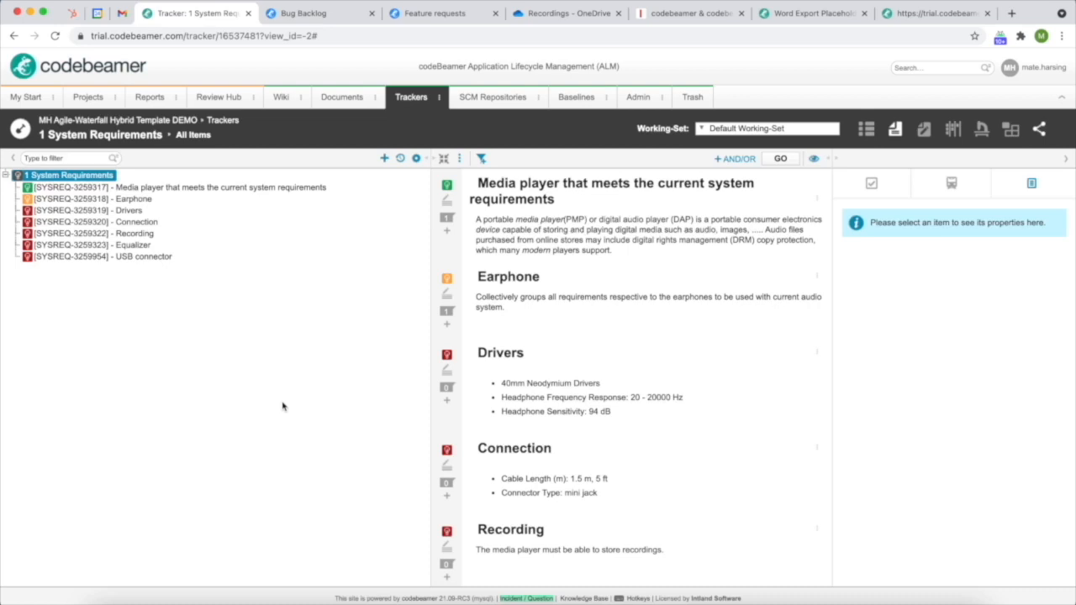
Switch to the demo_template document in Word and insert a mail merge MergeField named item.id
{"action": "key", "text": "super+Tab"}
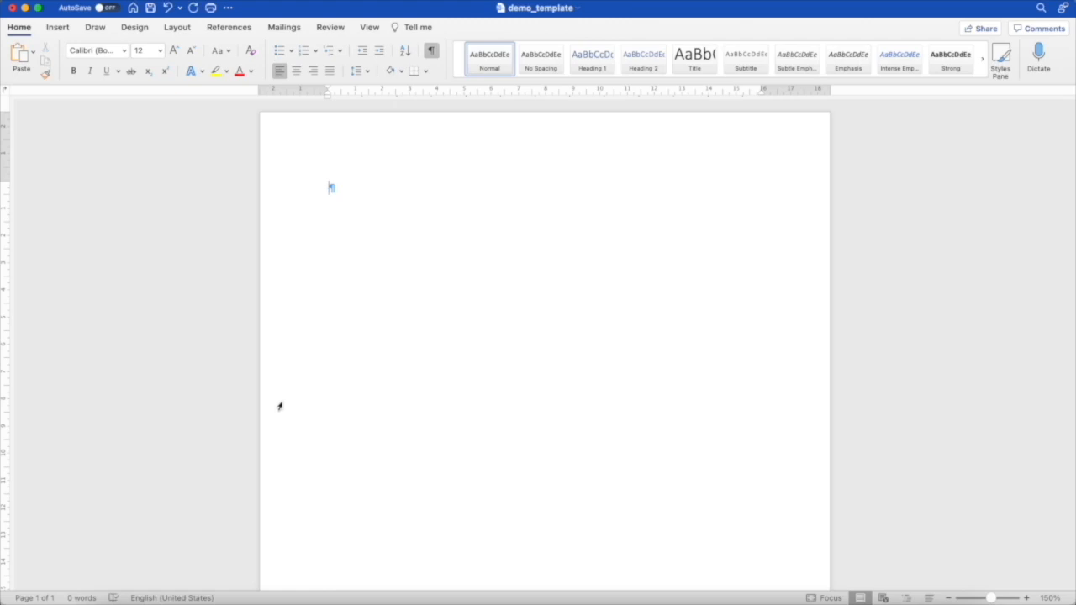
{"action": "left_click", "coordinate": [58, 28]}
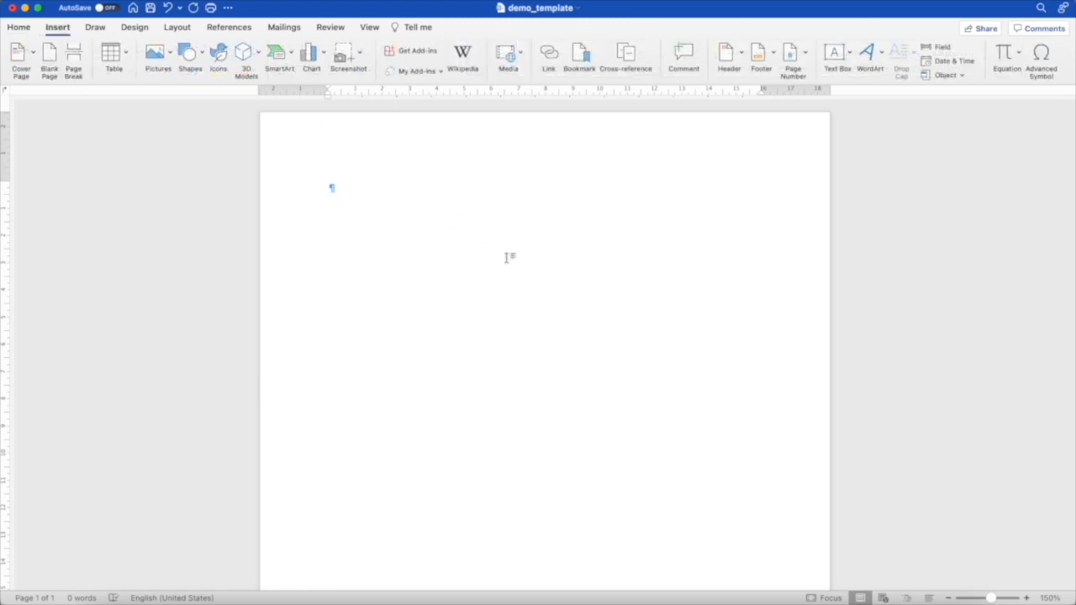
{"action": "left_click", "coordinate": [938, 49]}
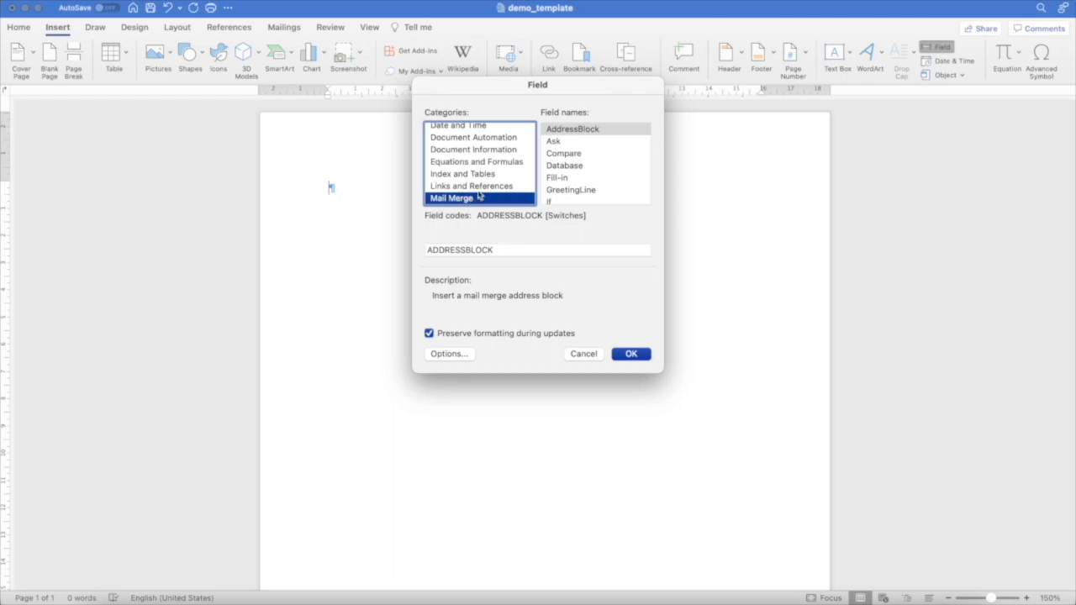
{"action": "left_click", "coordinate": [589, 166]}
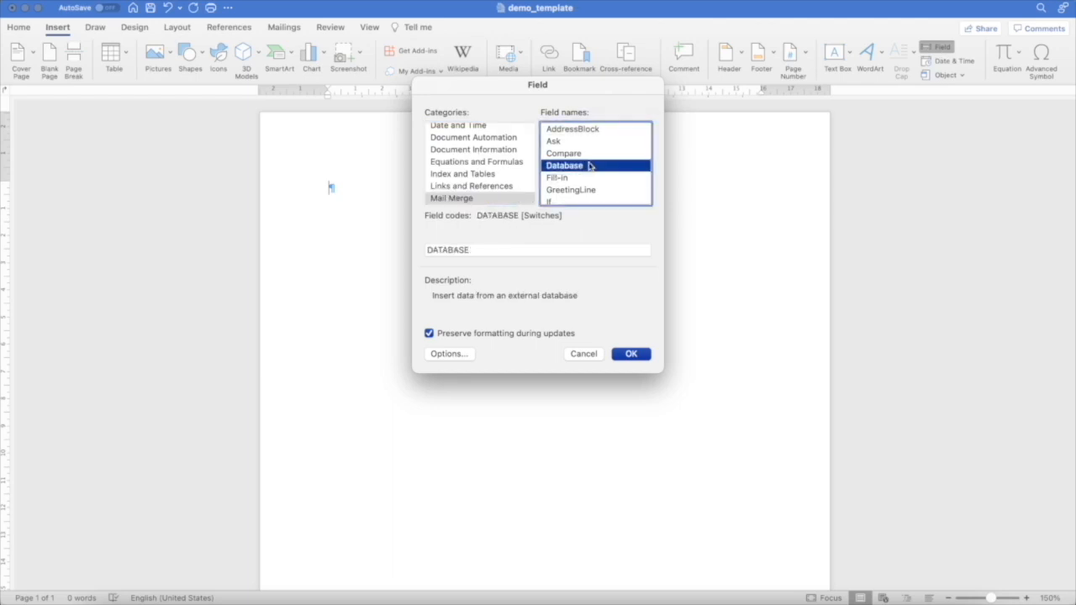
{"action": "key", "text": "m"}
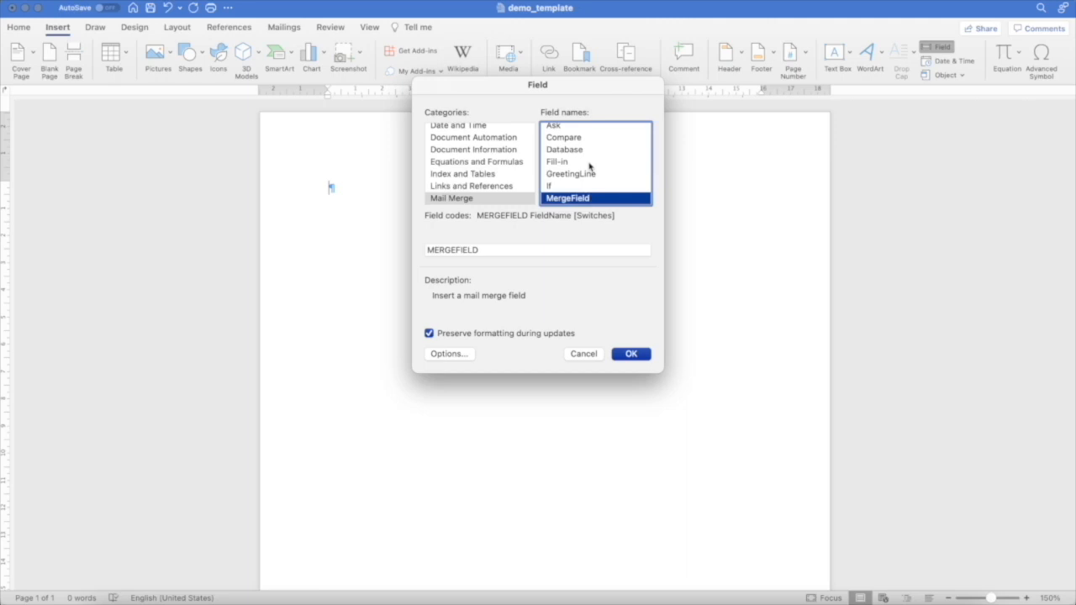
{"action": "left_click", "coordinate": [510, 253]}
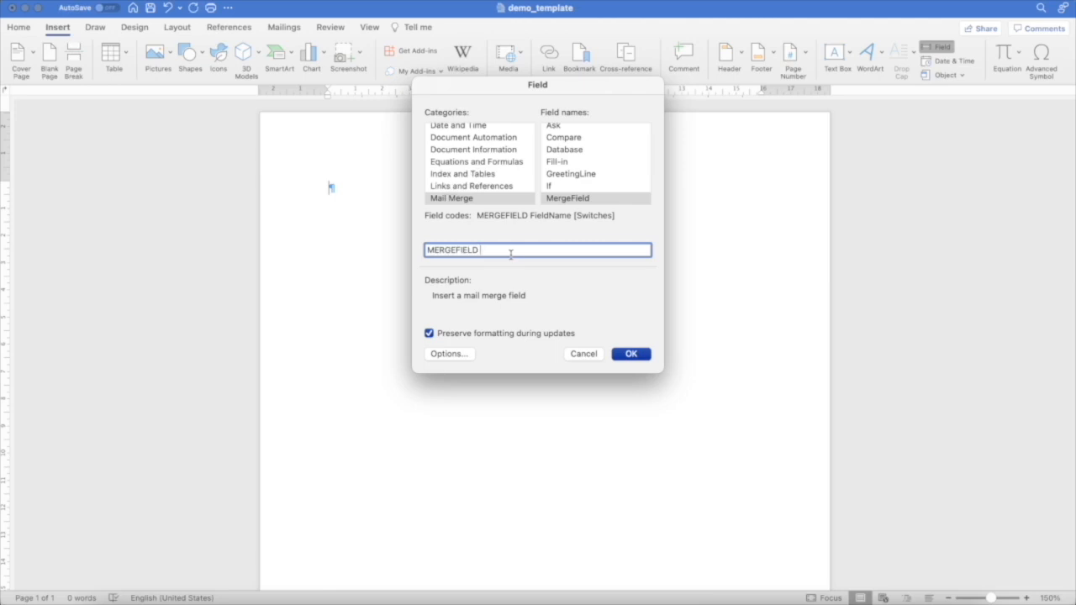
{"action": "type", "text": "item.id"}
{"action": "left_click", "coordinate": [631, 353]}
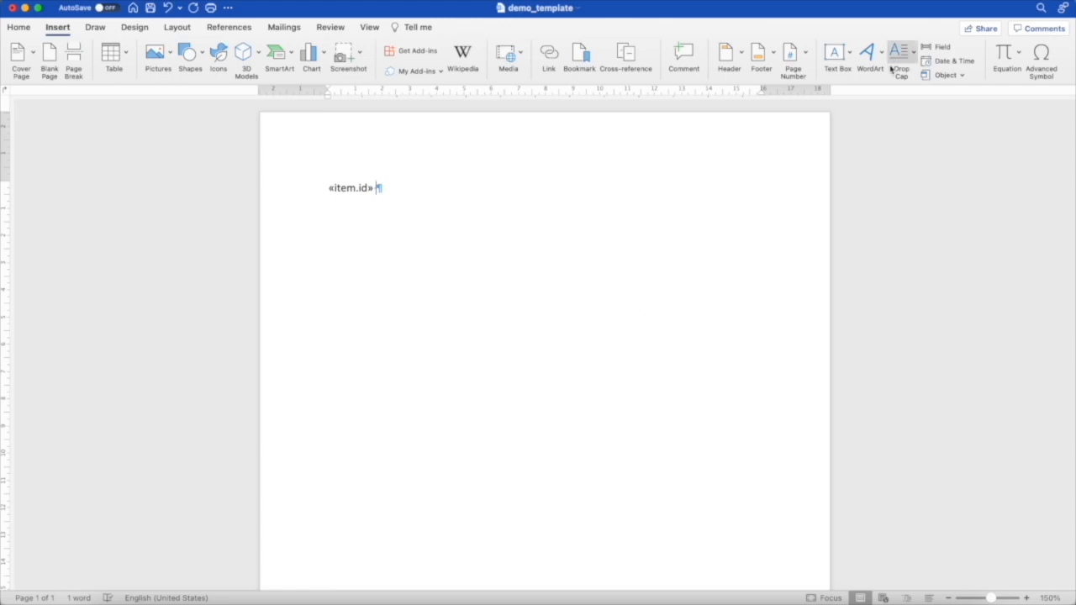
Insert a second MergeField named item.name after the item.id field, separated by a space, and save the template
{"action": "left_click", "coordinate": [932, 47]}
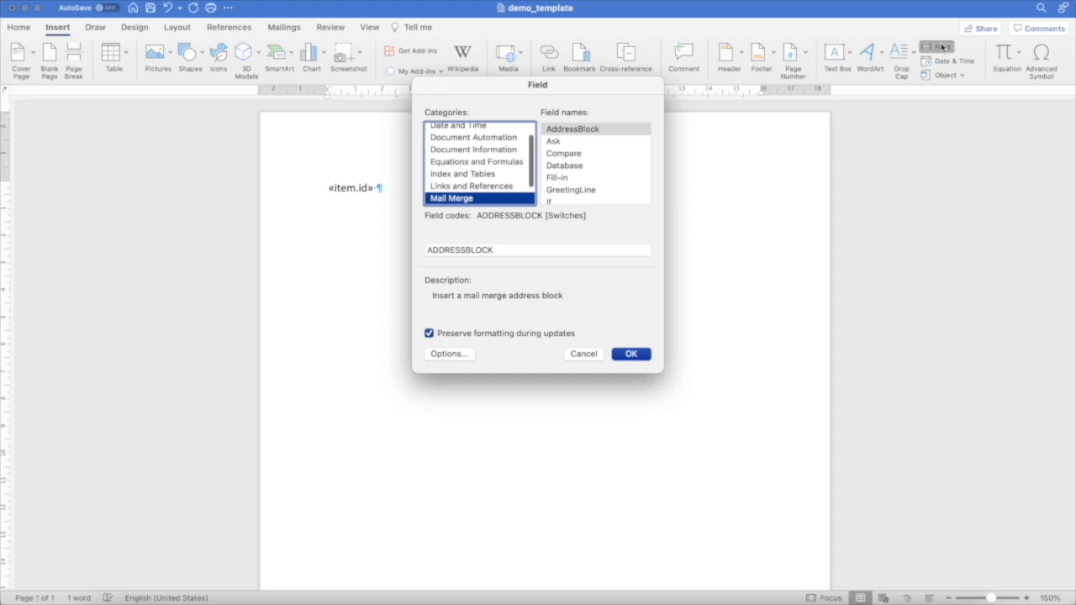
{"action": "left_click", "coordinate": [571, 177]}
{"action": "key", "text": "Down"}
{"action": "key", "text": "Down"}
{"action": "key", "text": "Down"}
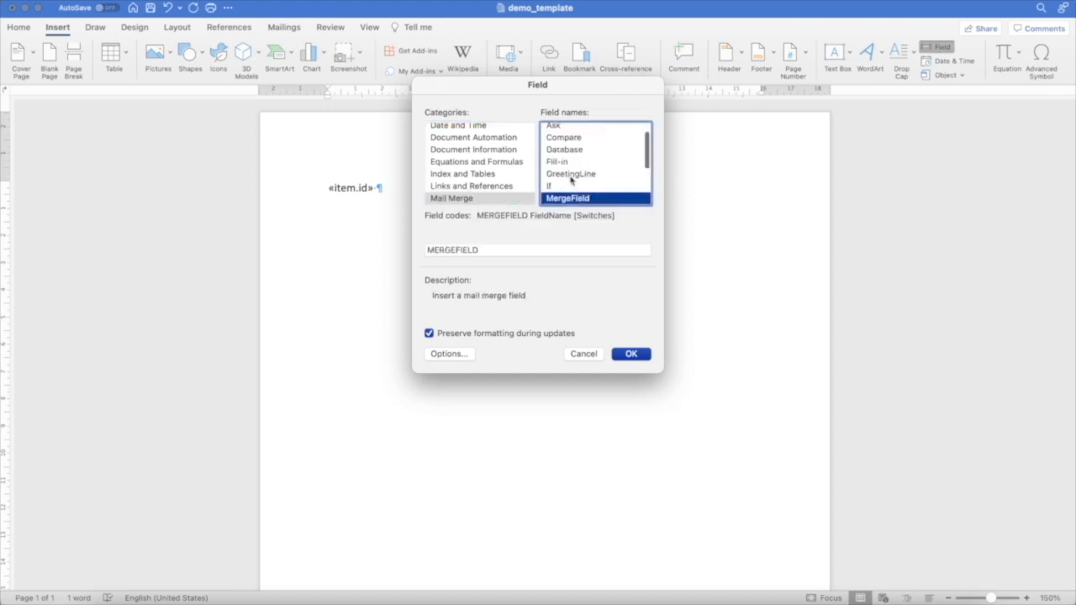
{"action": "left_click", "coordinate": [513, 249]}
{"action": "type", "text": "Item"}
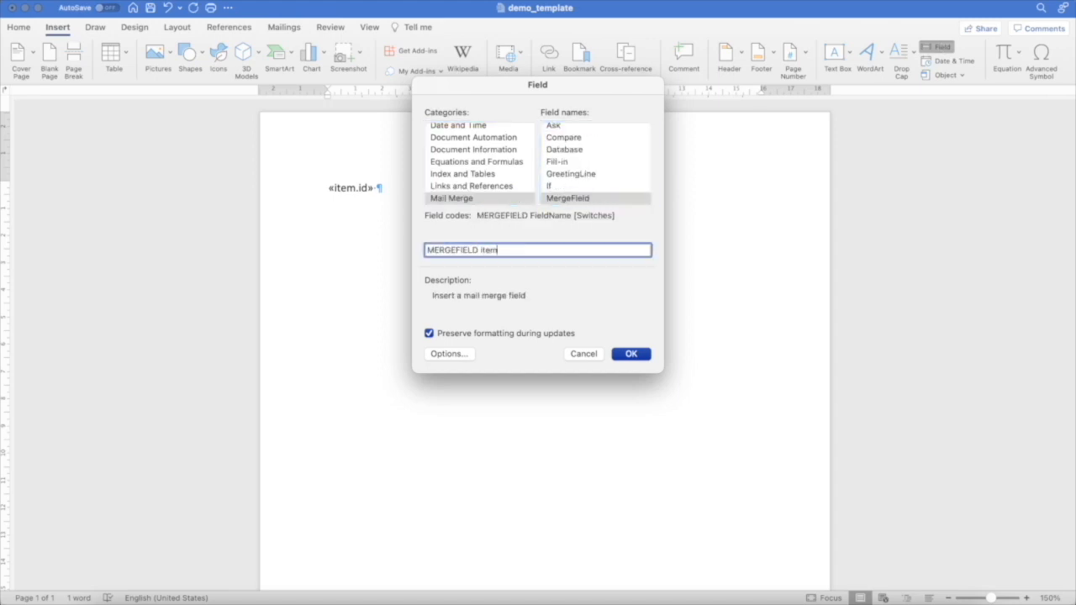
{"action": "type", "text": ".name"}
{"action": "left_click", "coordinate": [631, 353]}
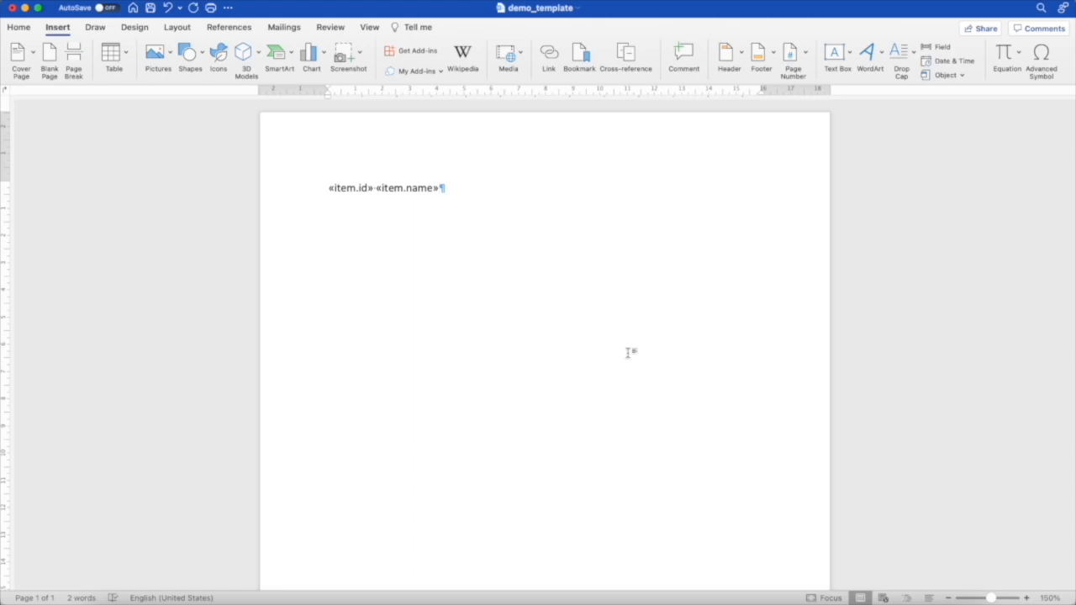
{"action": "key", "text": "super+s"}
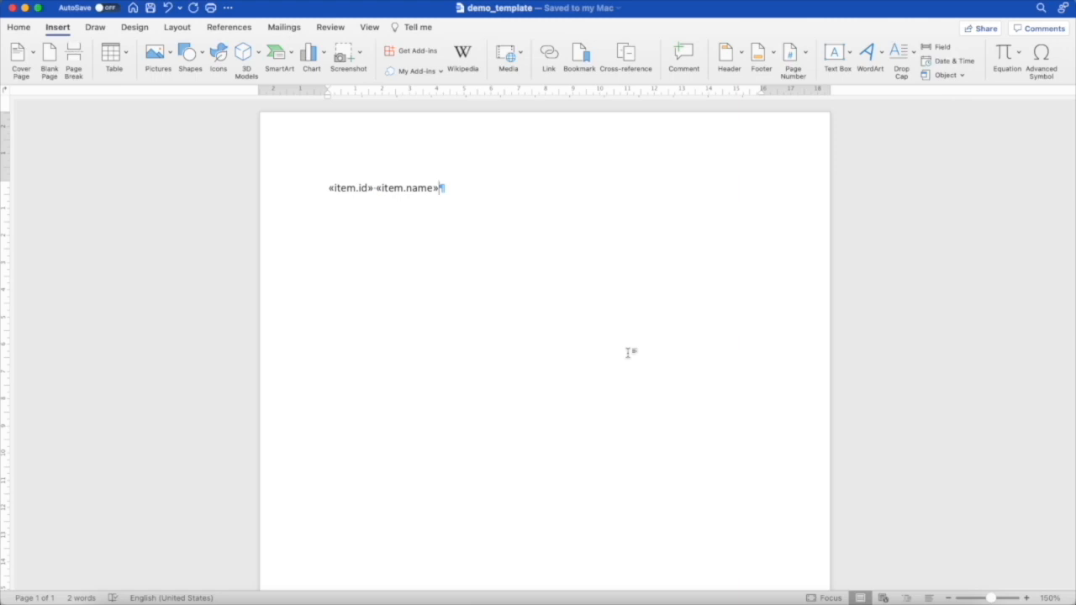
Switch to codebeamer, start an Office export of the System Requirements tracker, and upload demo_template as its Word template
{"action": "key", "text": "super+Tab"}
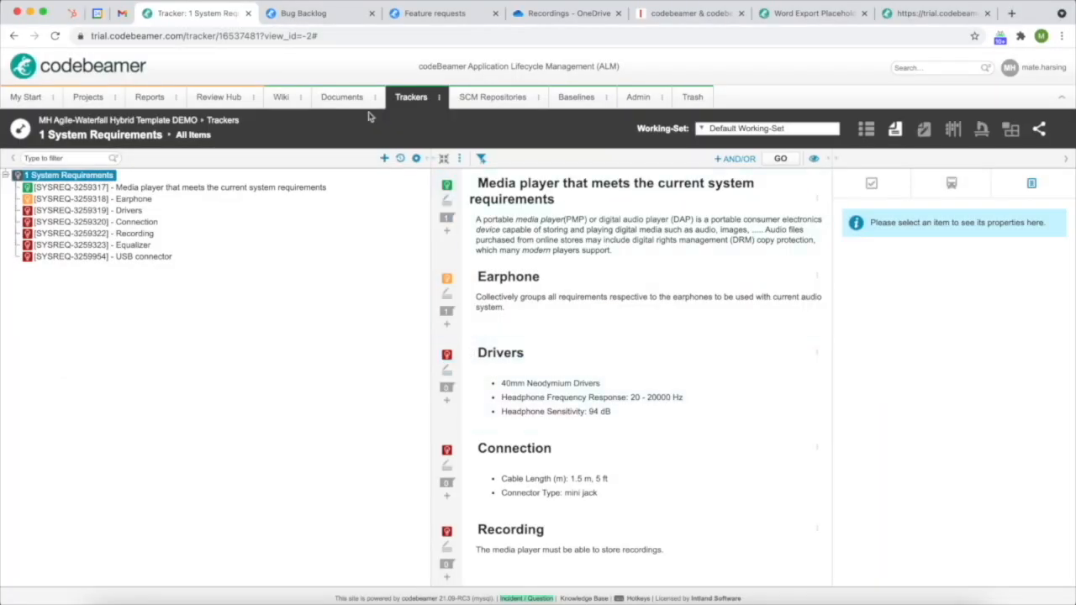
{"action": "left_click", "coordinate": [459, 159]}
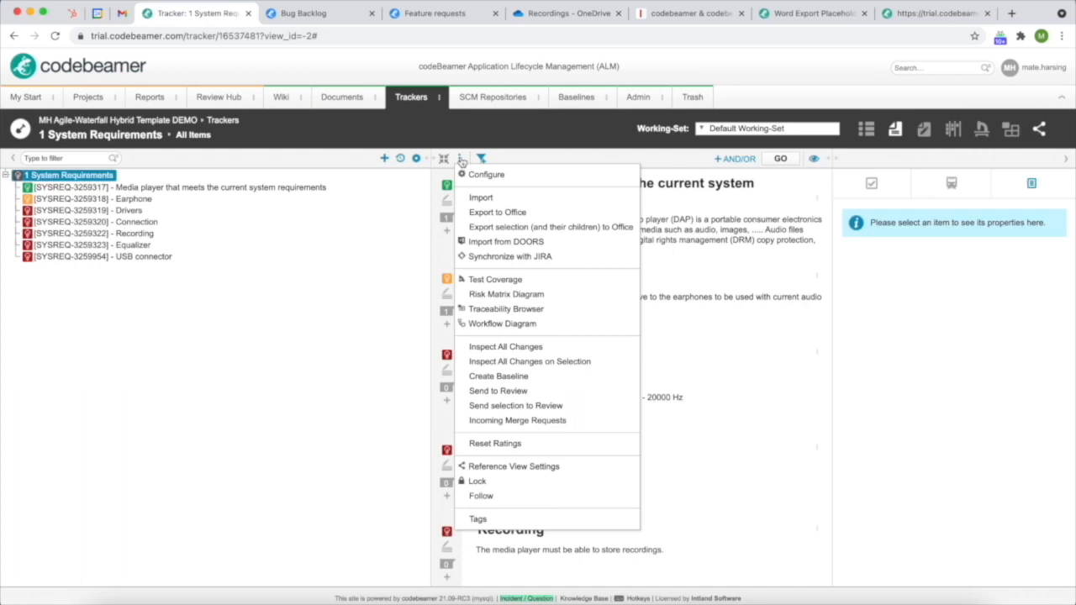
{"action": "left_click", "coordinate": [493, 215]}
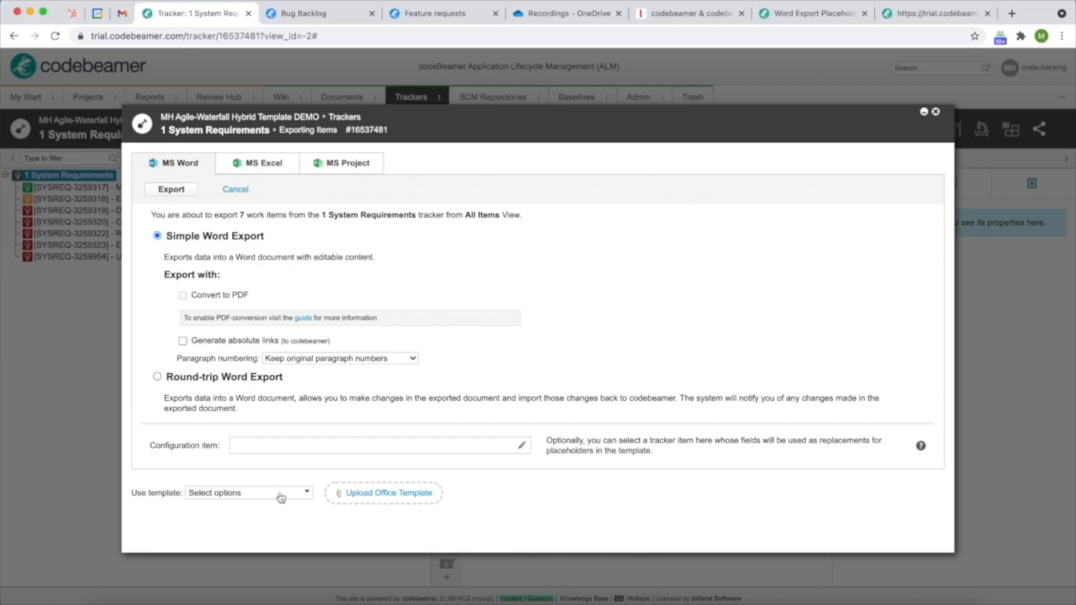
{"action": "left_click", "coordinate": [382, 494]}
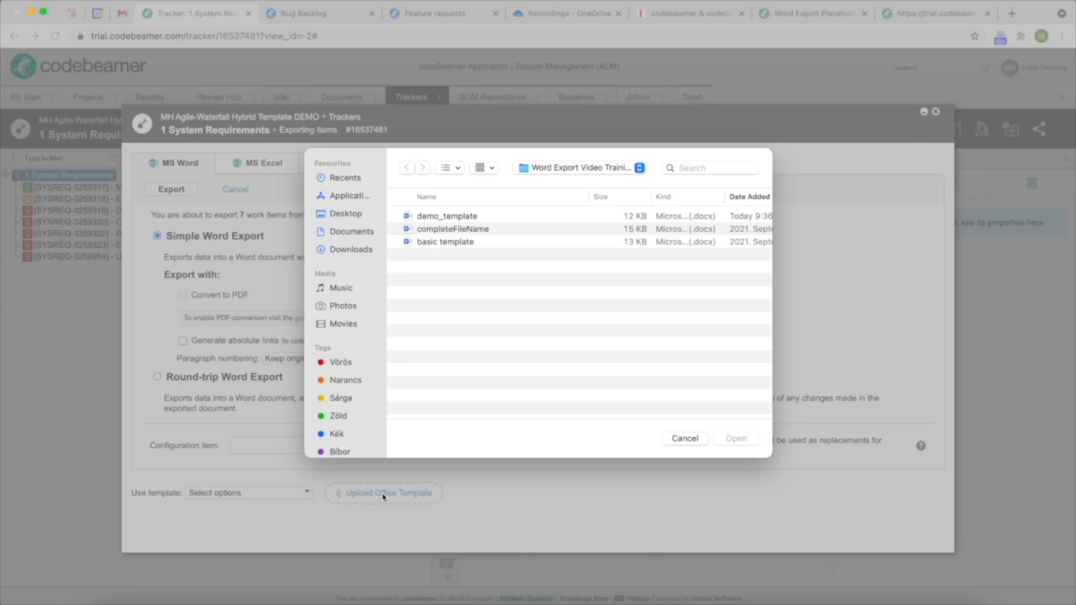
{"action": "left_click", "coordinate": [450, 217]}
{"action": "left_click", "coordinate": [735, 437]}
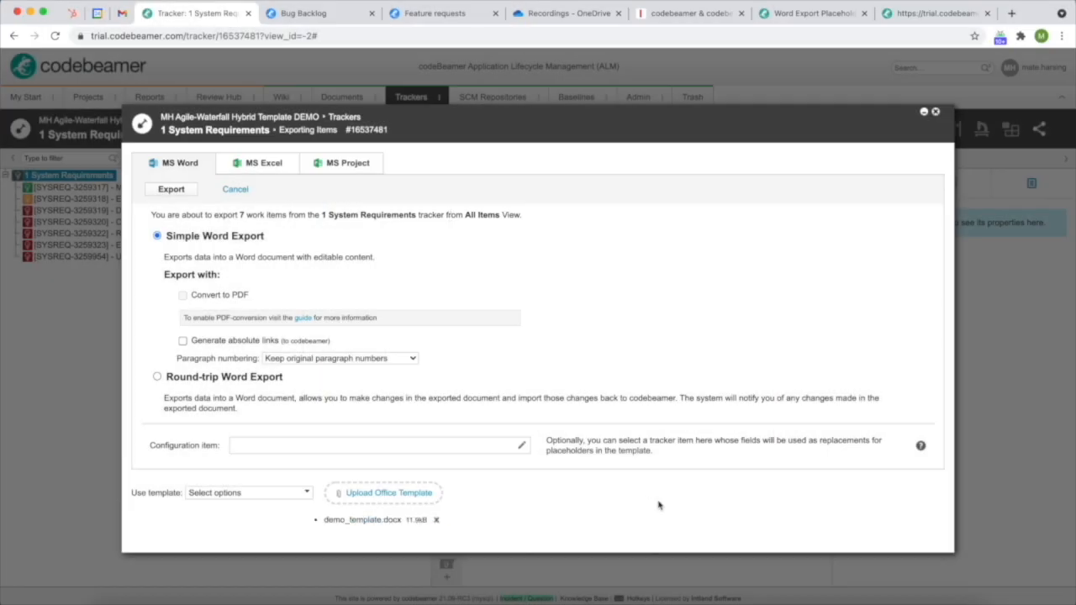
Run the Simple Word Export, then download and open the exported System Requirements document
{"action": "left_click", "coordinate": [191, 188]}
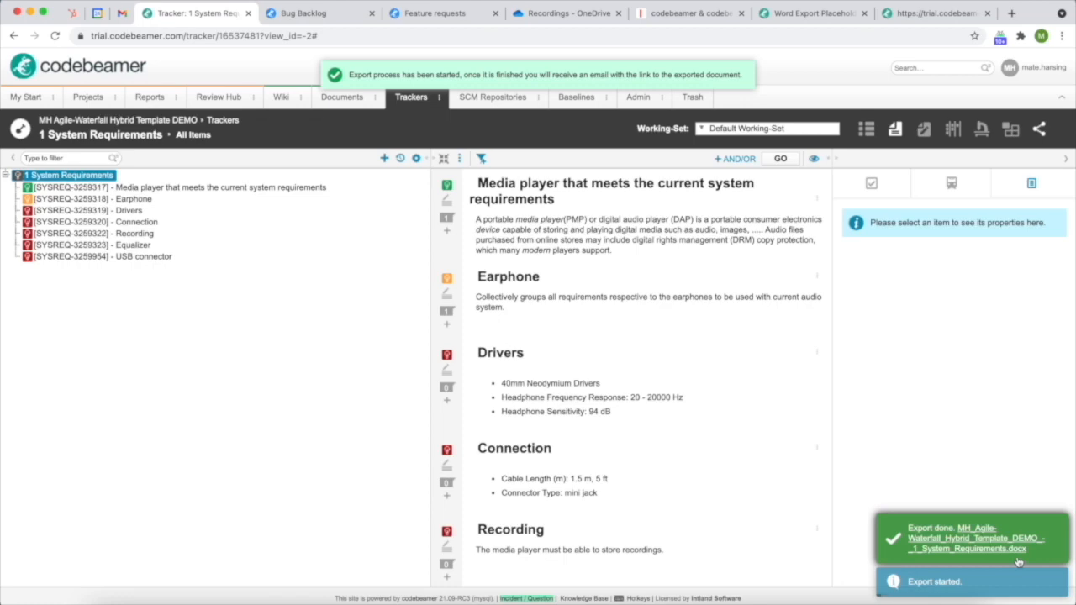
{"action": "left_click", "coordinate": [985, 549]}
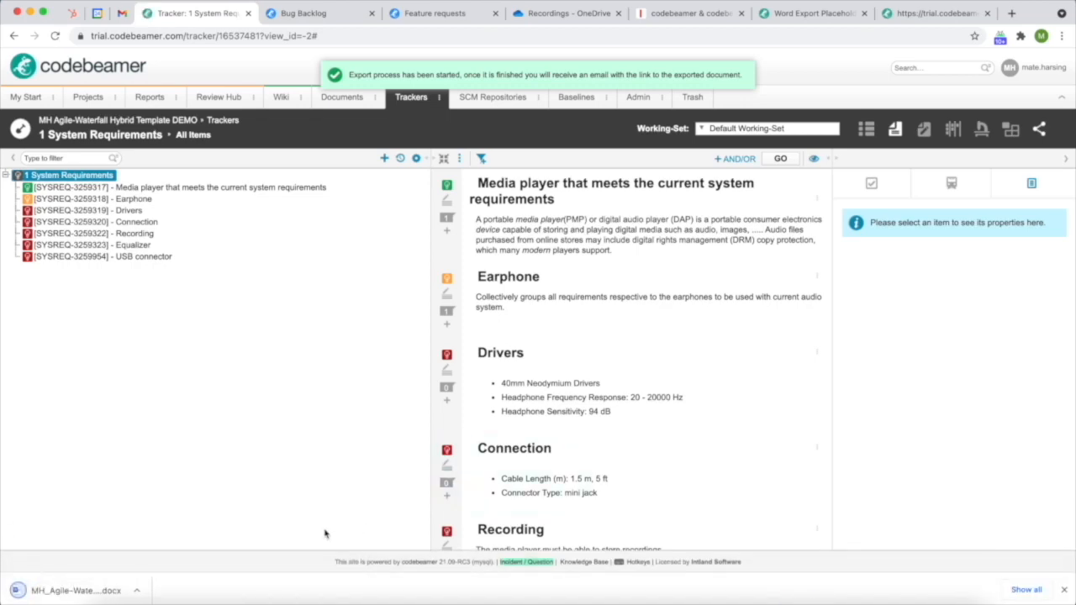
{"action": "left_click", "coordinate": [67, 592]}
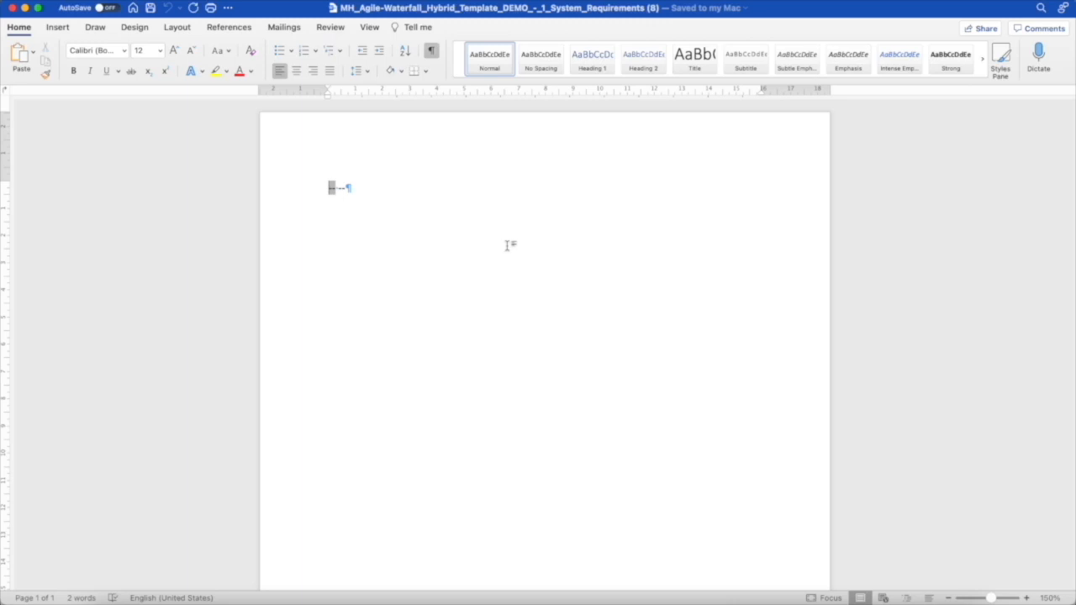
Return to the demo_template document in Word, bookmark the item.id and item.name fields together as loop_item, and save
{"action": "key", "text": "super+Tab"}
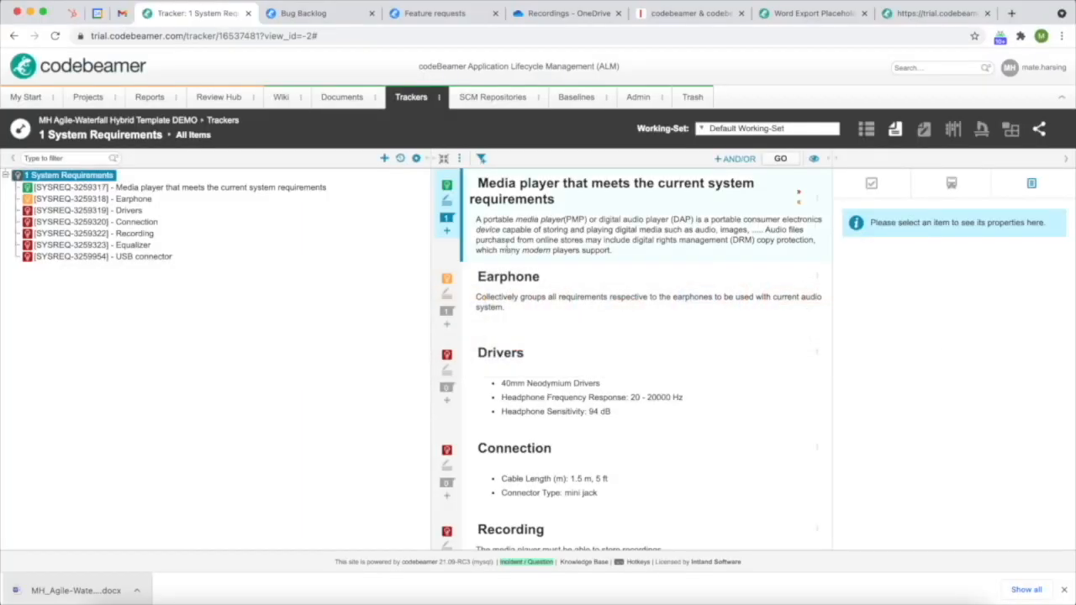
{"action": "right_click", "coordinate": [748, 596]}
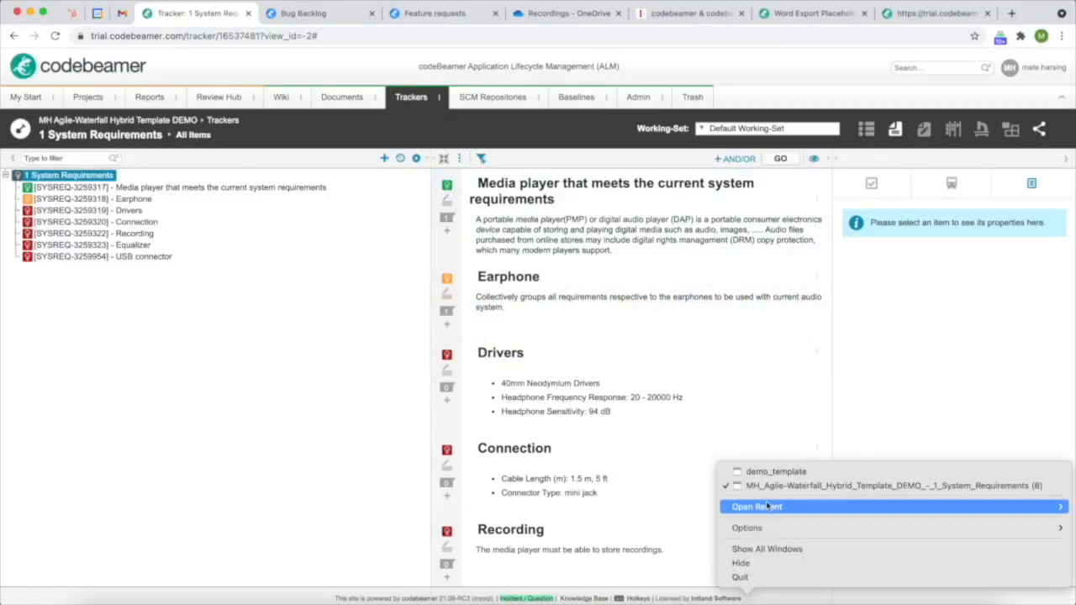
{"action": "left_click", "coordinate": [776, 474]}
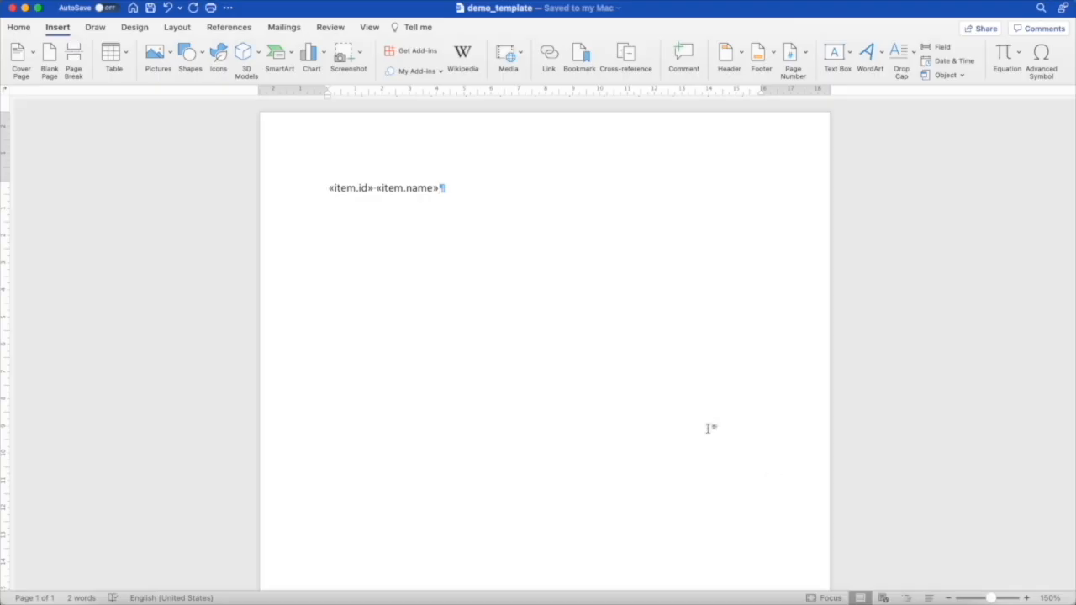
{"action": "left_click_drag", "start_coordinate": [326, 190], "coordinate": [448, 194]}
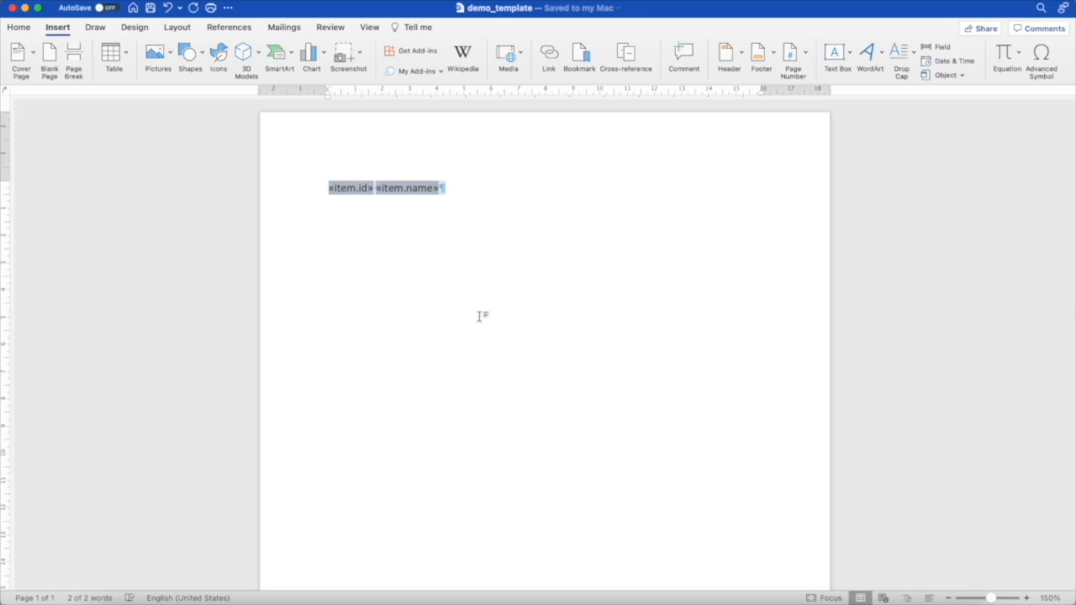
{"action": "left_click", "coordinate": [580, 59]}
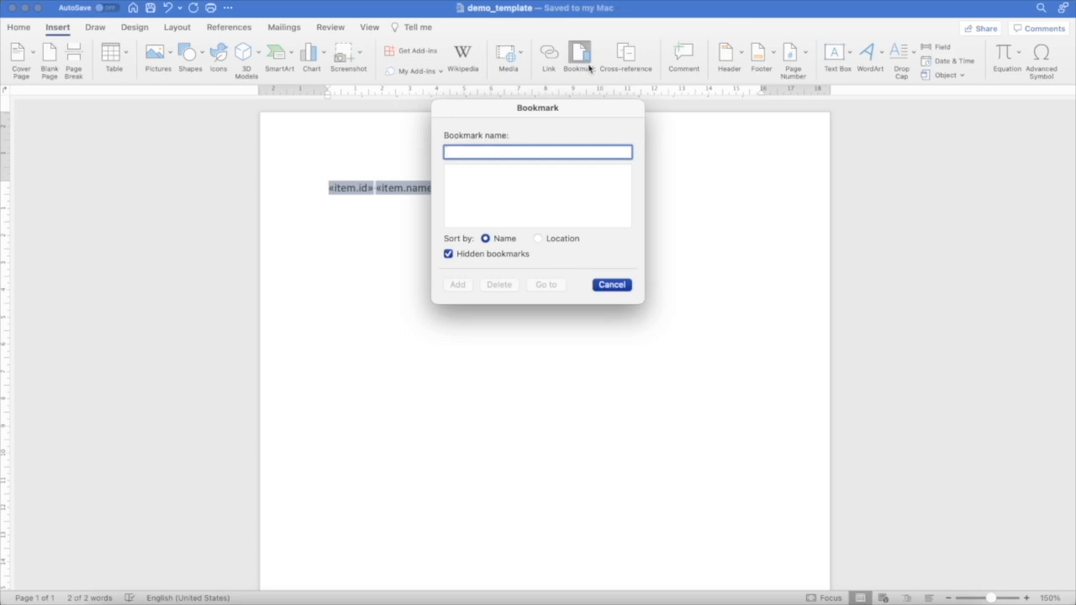
{"action": "type", "text": "loop_item"}
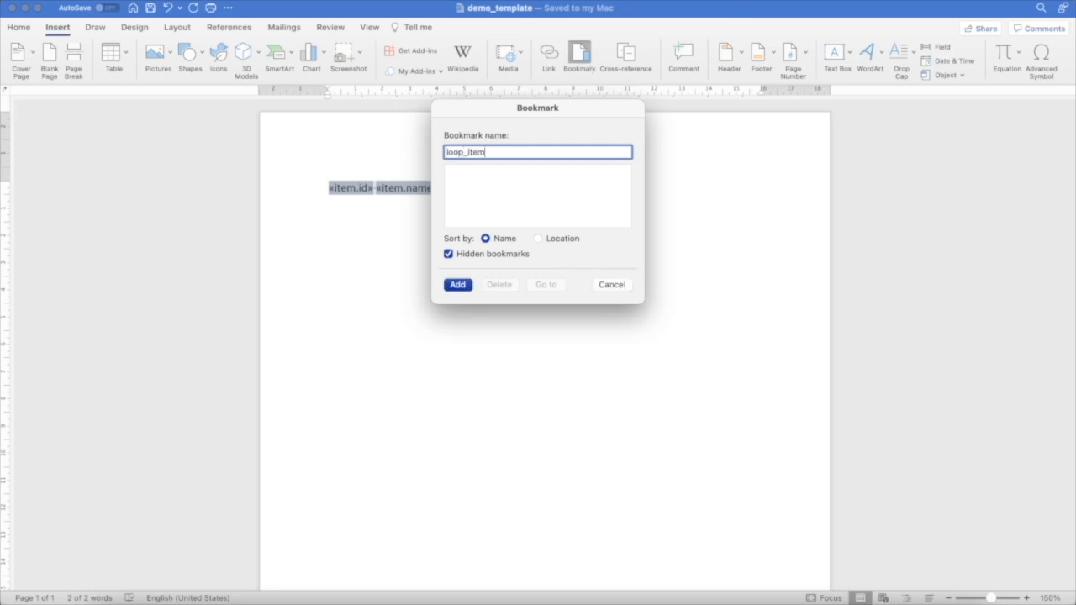
{"action": "left_click", "coordinate": [465, 285]}
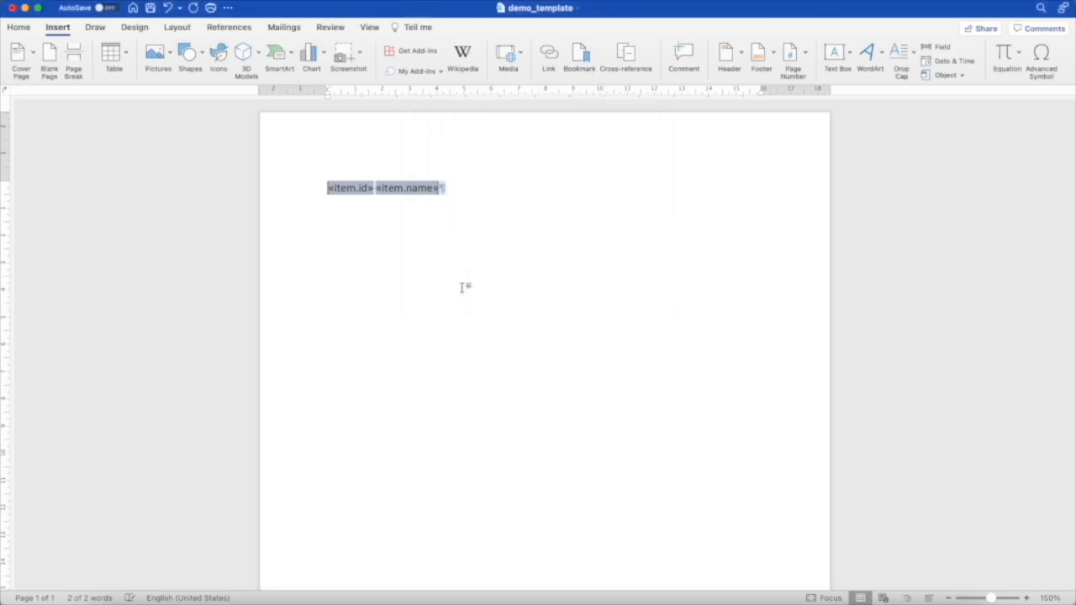
{"action": "key", "text": "super+s"}
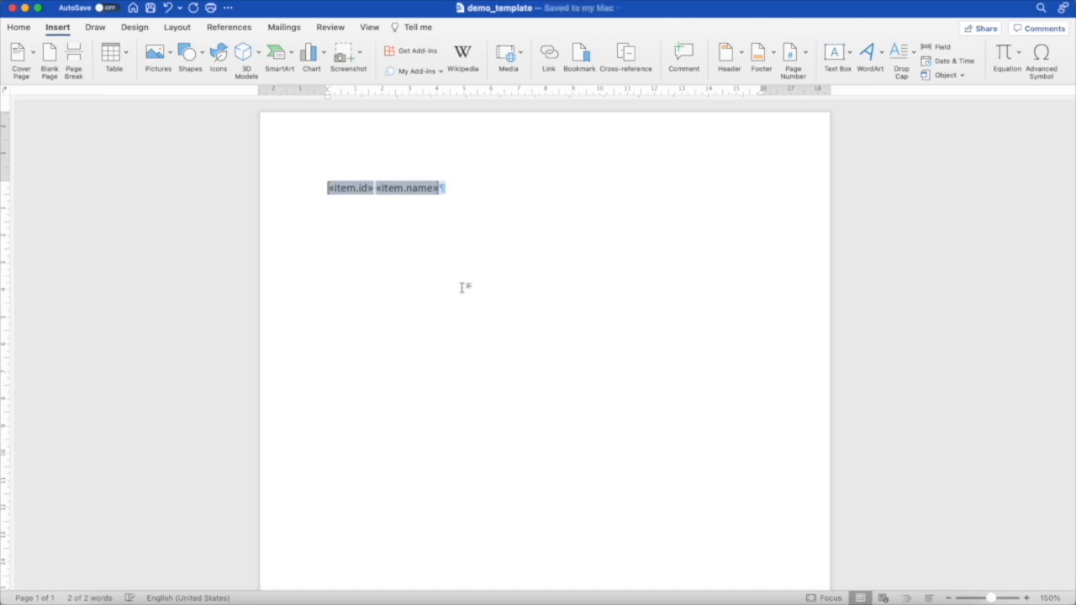
Switch to codebeamer, run a Simple Word Export of the System Requirements tracker with the updated demo_template, and open the exported document
{"action": "key", "text": "super+Tab"}
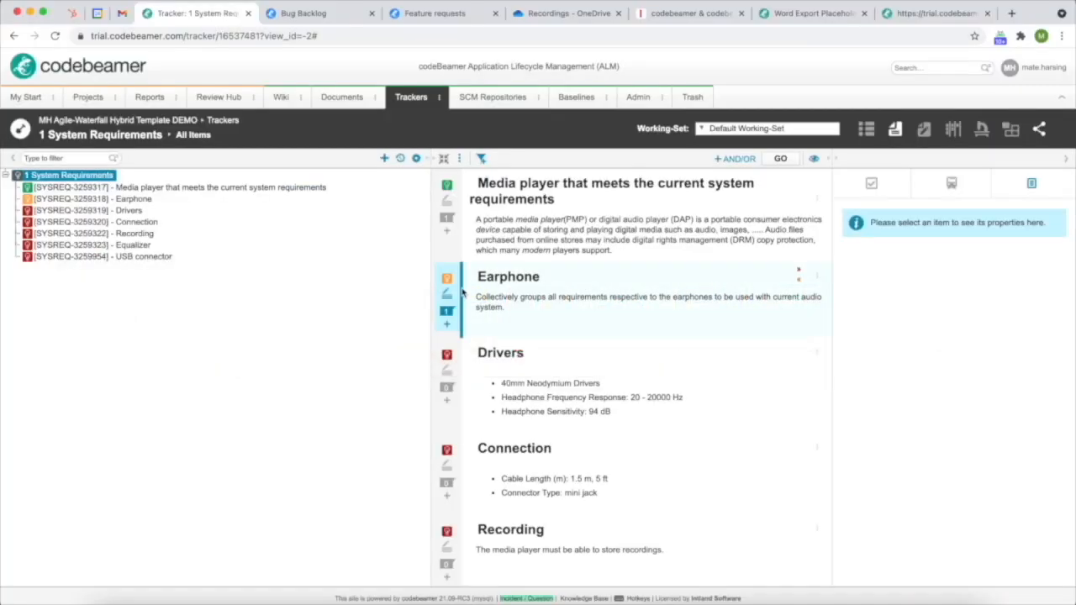
{"action": "left_click", "coordinate": [462, 162]}
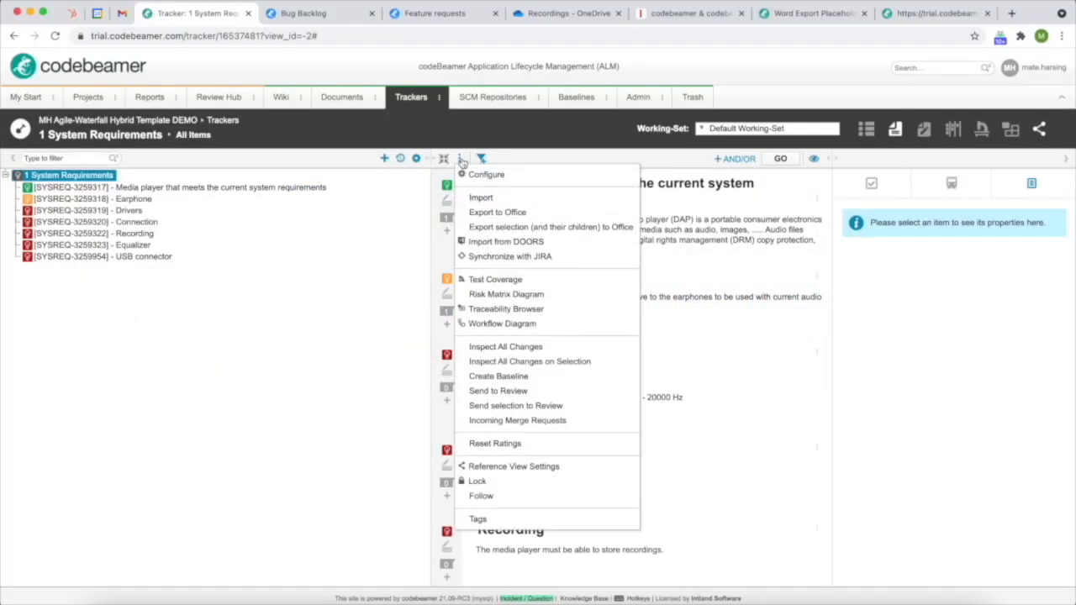
{"action": "left_click", "coordinate": [488, 211]}
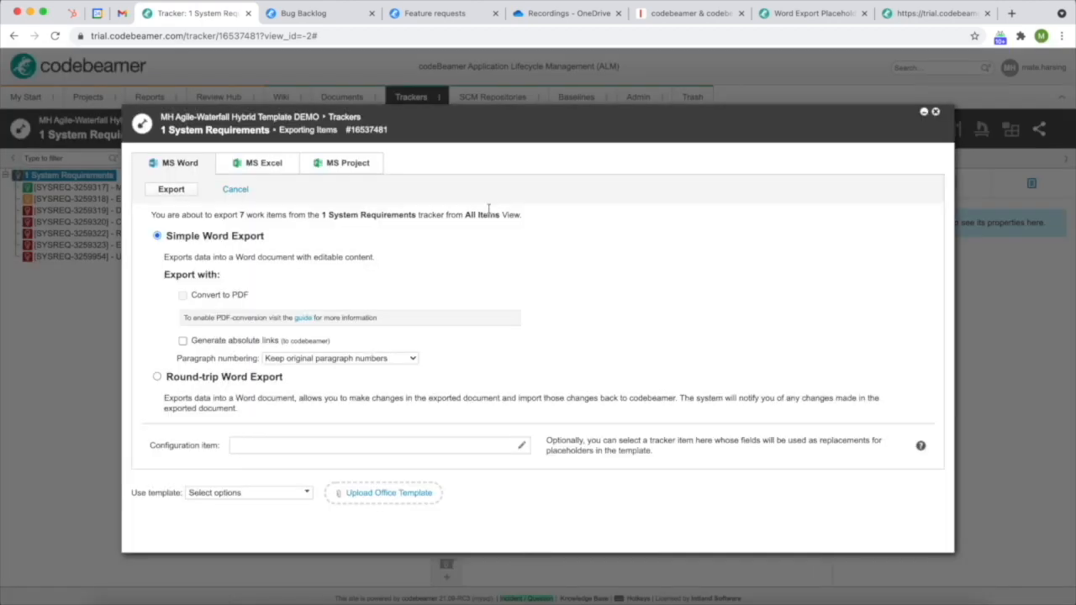
{"action": "left_click", "coordinate": [383, 495]}
{"action": "double_click", "coordinate": [473, 217]}
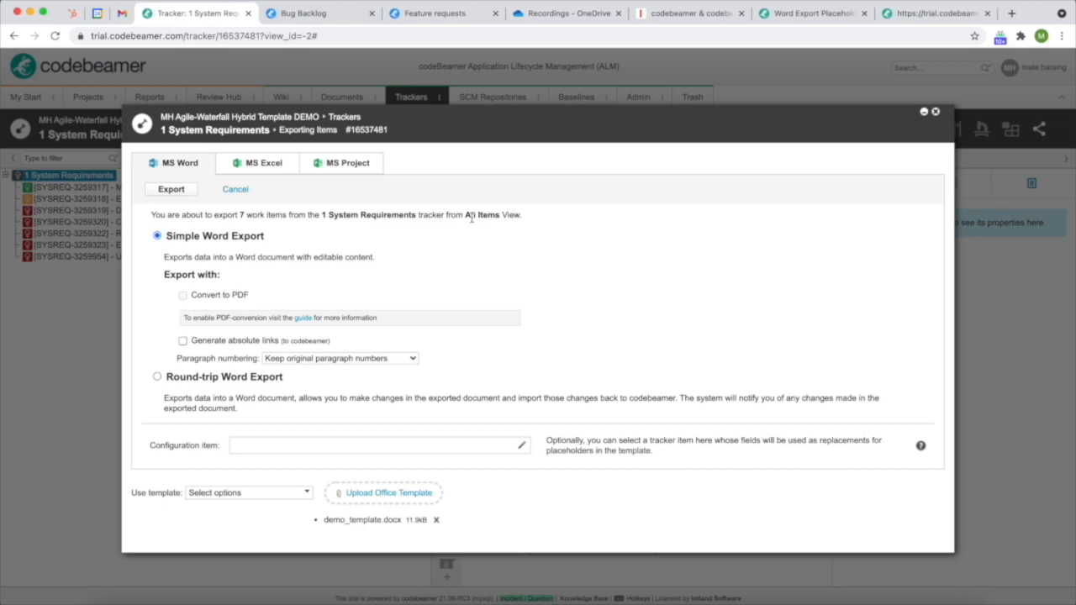
{"action": "left_click", "coordinate": [171, 190]}
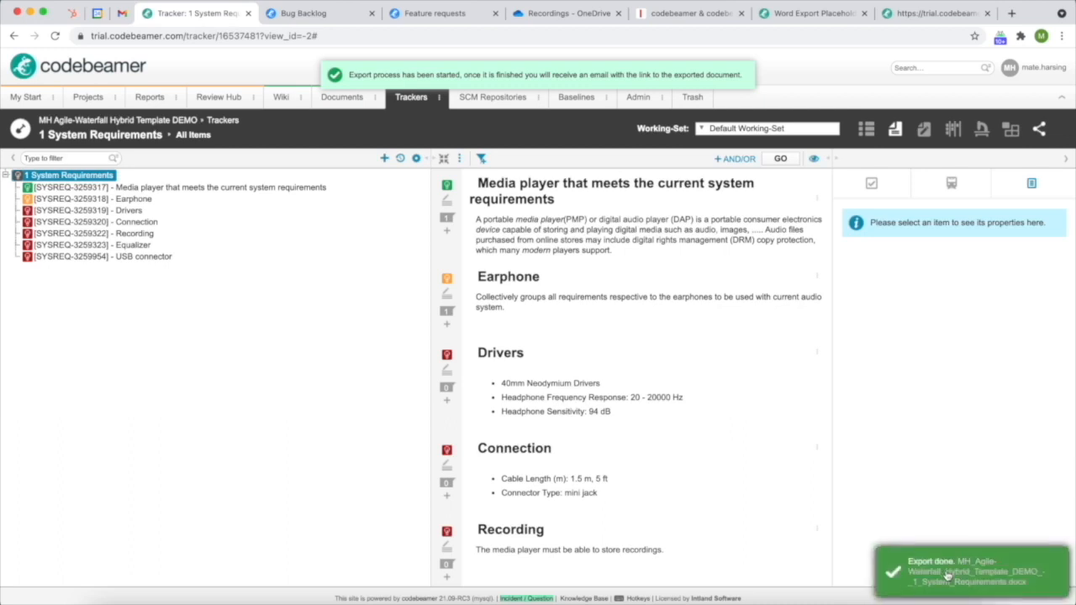
{"action": "left_click", "coordinate": [946, 575]}
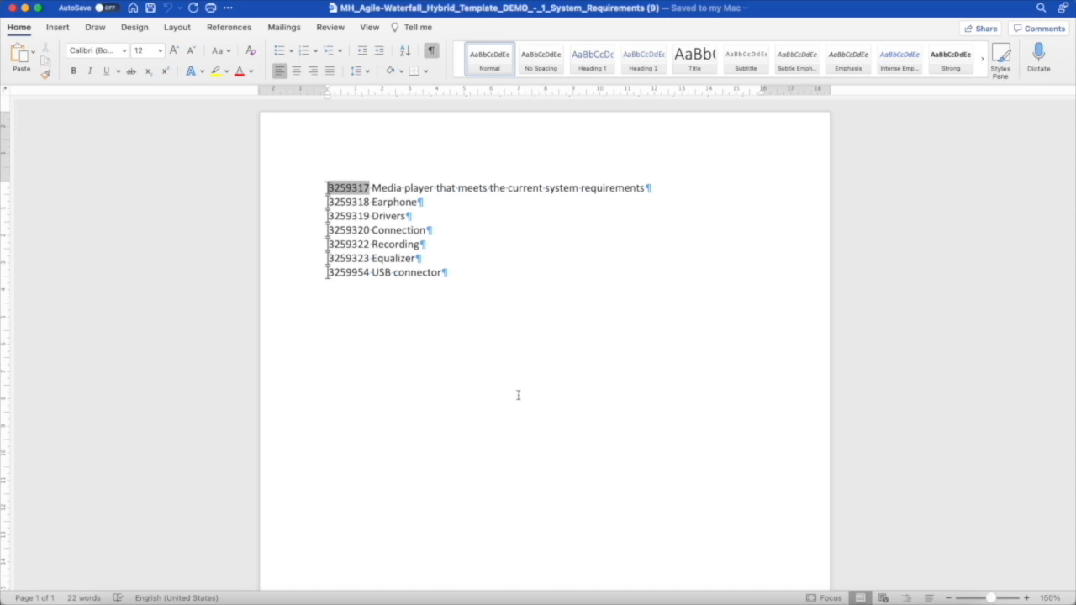
Return to the demo_template document in Word and apply the Heading 1 style to the item.id and item.name line
{"action": "left_click", "coordinate": [662, 566]}
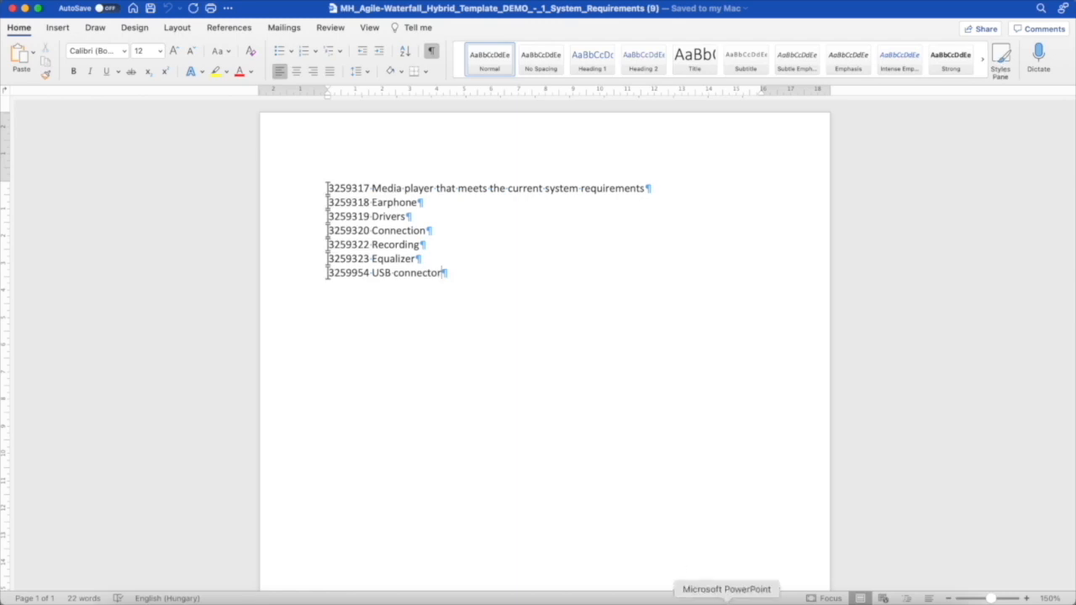
{"action": "right_click", "coordinate": [761, 598]}
{"action": "left_click", "coordinate": [778, 458]}
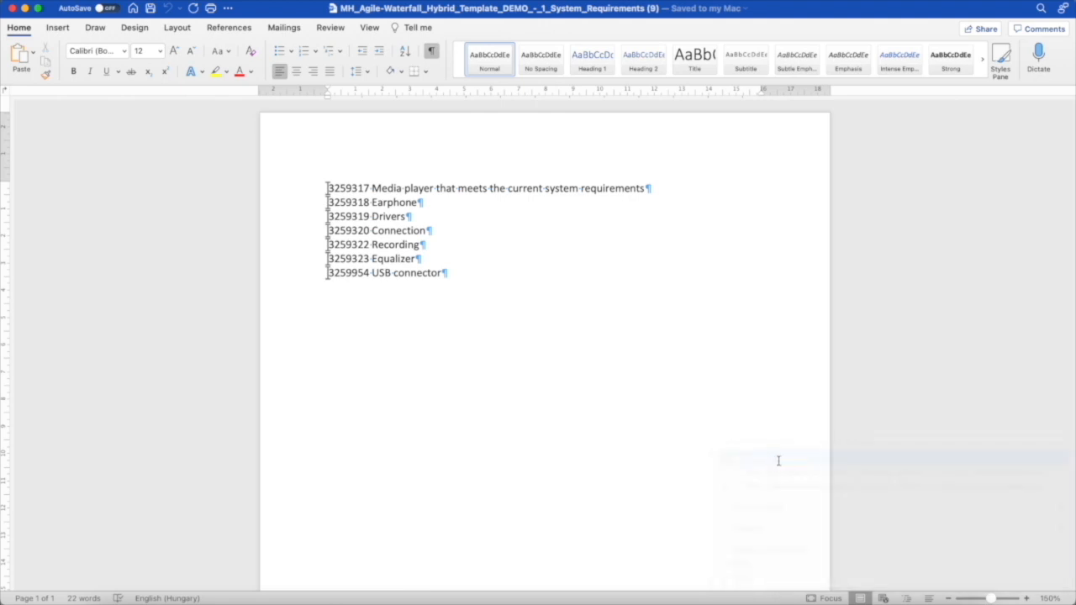
{"action": "left_click", "coordinate": [22, 29]}
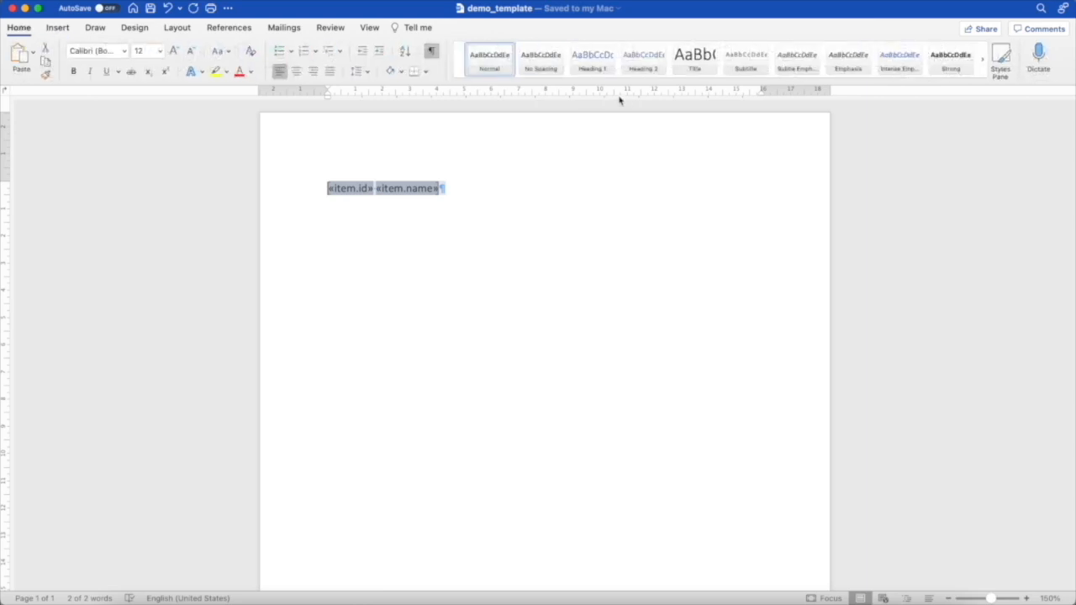
{"action": "left_click", "coordinate": [591, 60]}
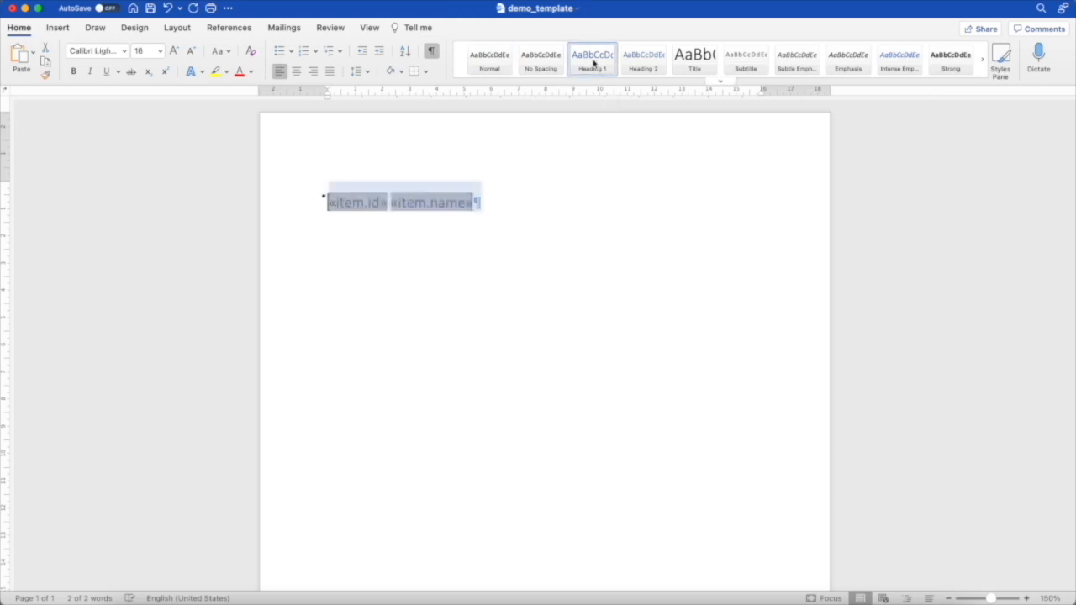
Add two new paragraphs below the item.id and item.name heading line
{"action": "left_click", "coordinate": [499, 202]}
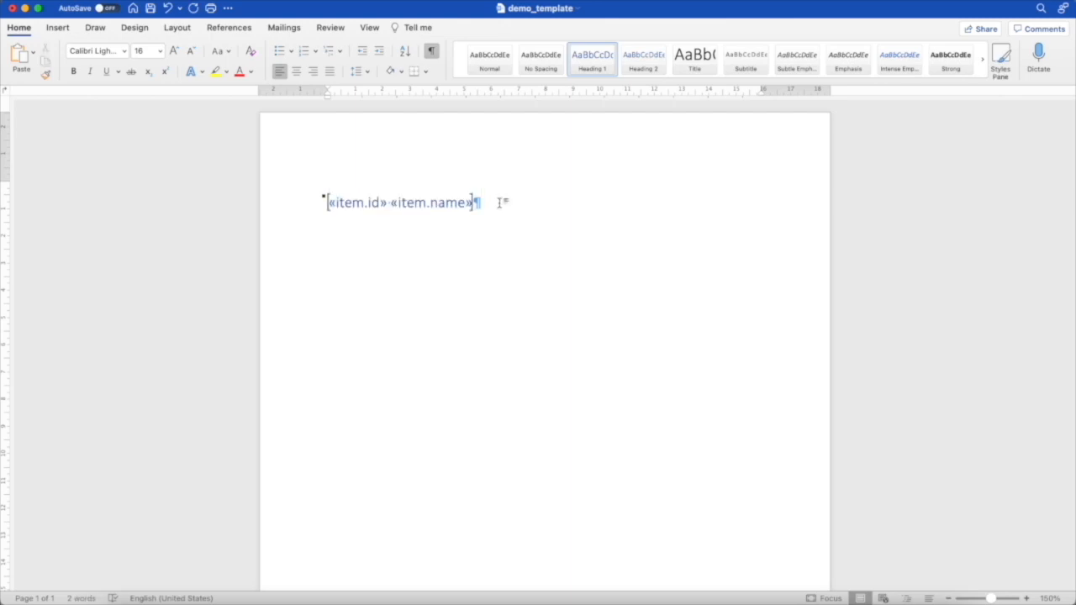
{"action": "key", "text": "Return"}
{"action": "key", "text": "Return"}
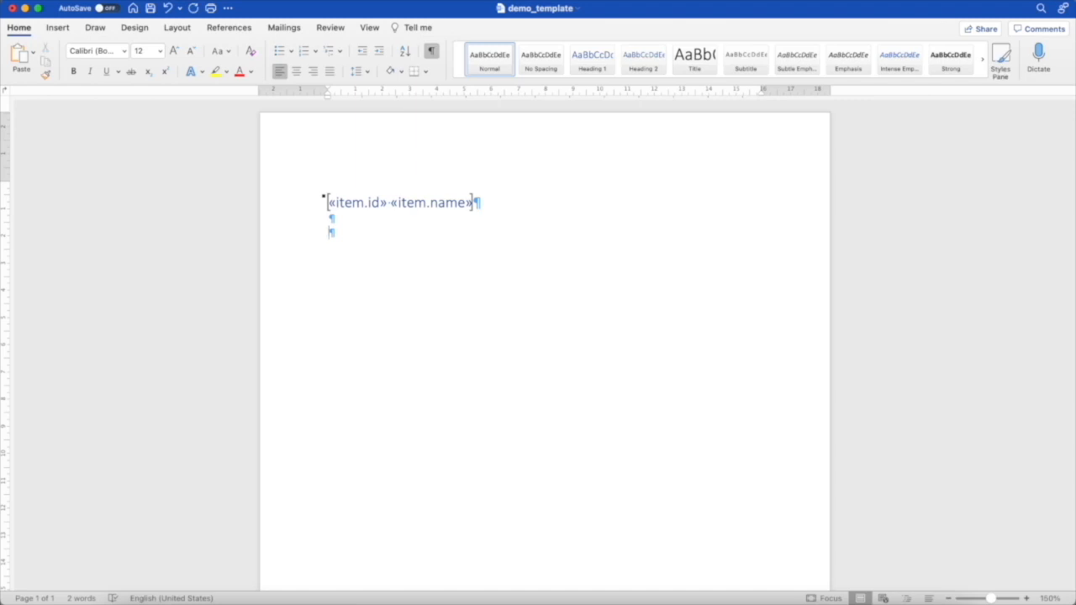
{"action": "left_click", "coordinate": [59, 28]}
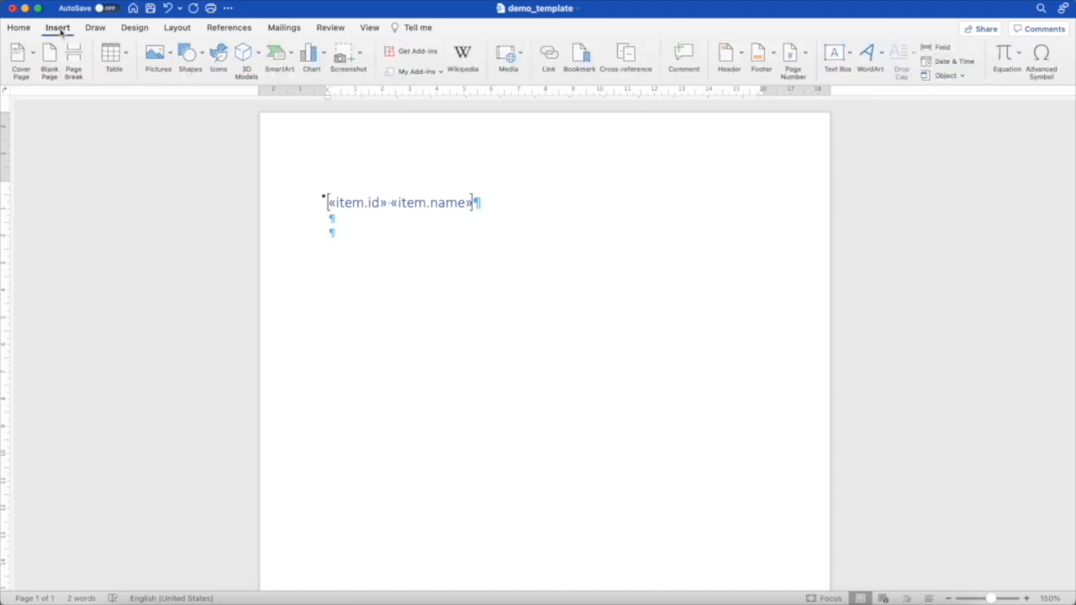
{"action": "key", "text": "super+Tab"}
{"action": "key", "text": "super+Tab"}
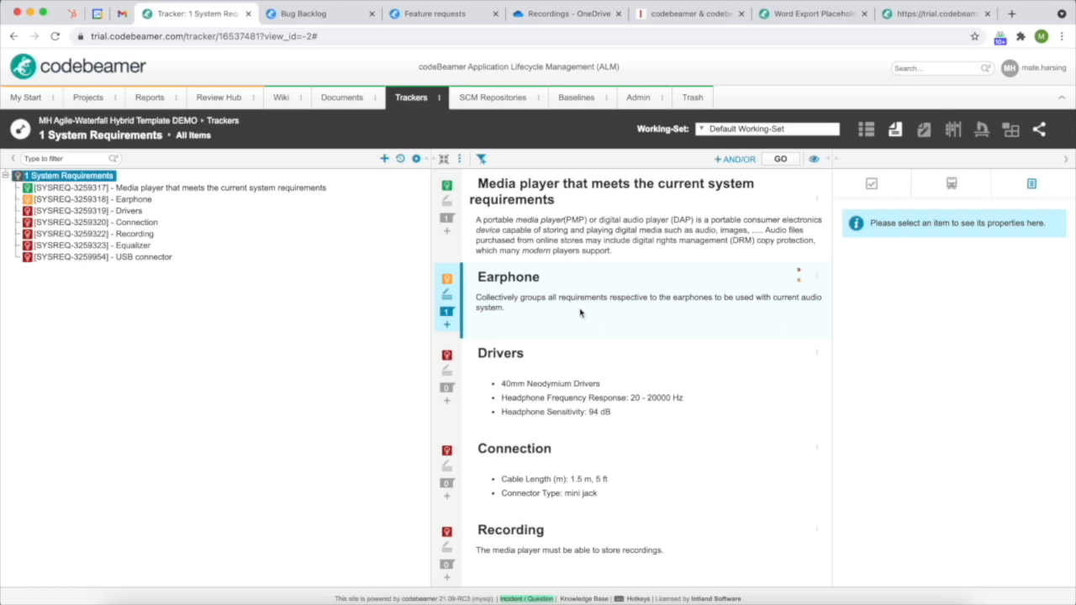
{"action": "key", "text": "super+Tab"}
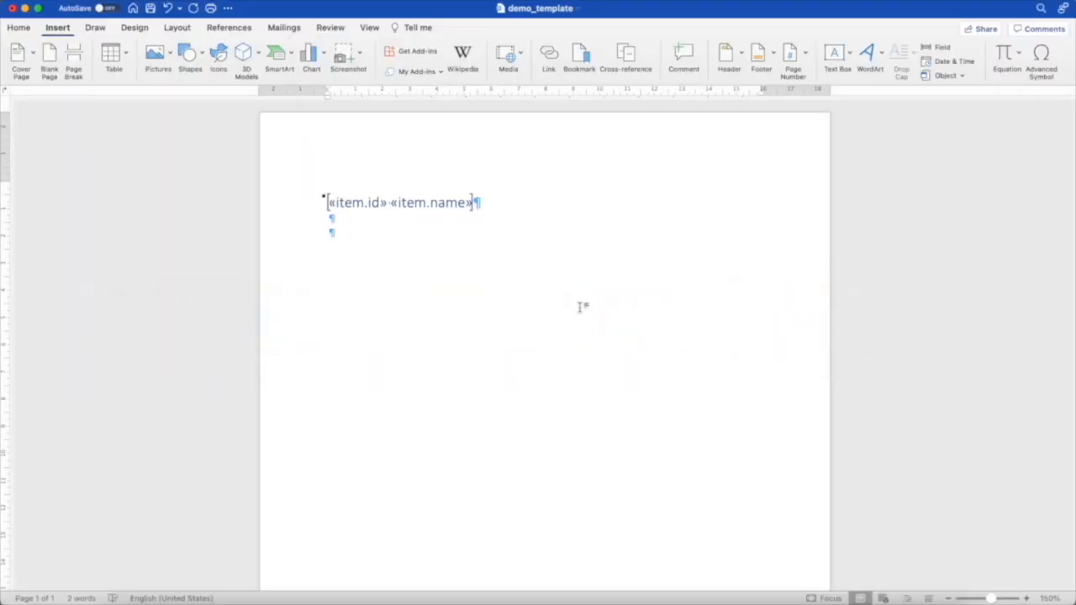
Insert a MergeField named item.description in the second paragraph below the heading line
{"action": "left_click", "coordinate": [942, 47]}
{"action": "left_click", "coordinate": [601, 178]}
{"action": "key", "text": "Down"}
{"action": "key", "text": "Down"}
{"action": "key", "text": "Down"}
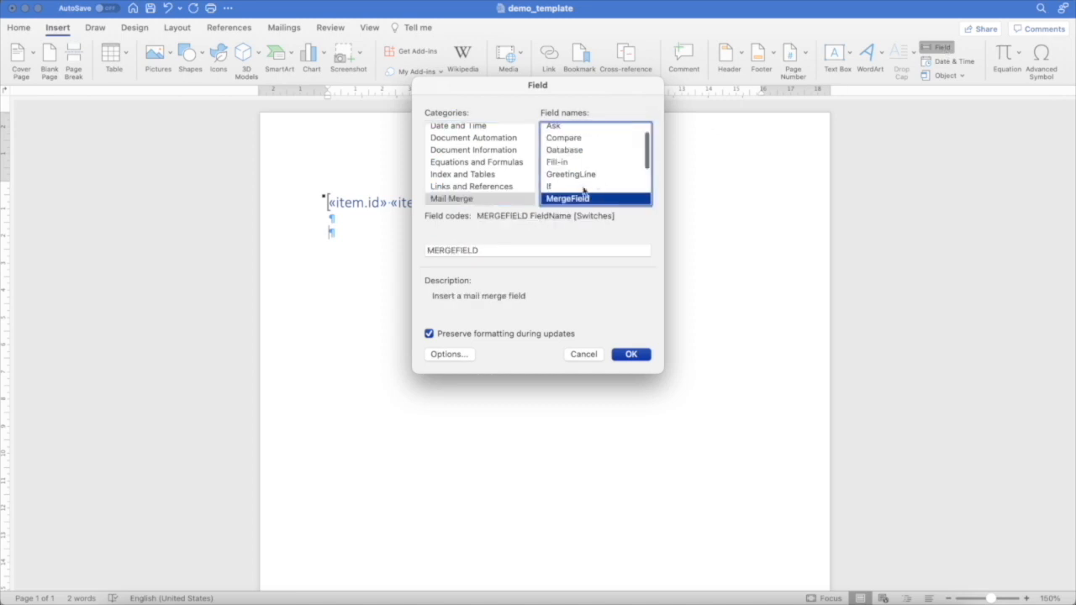
{"action": "left_click", "coordinate": [508, 251]}
{"action": "type", "text": "item.d"}
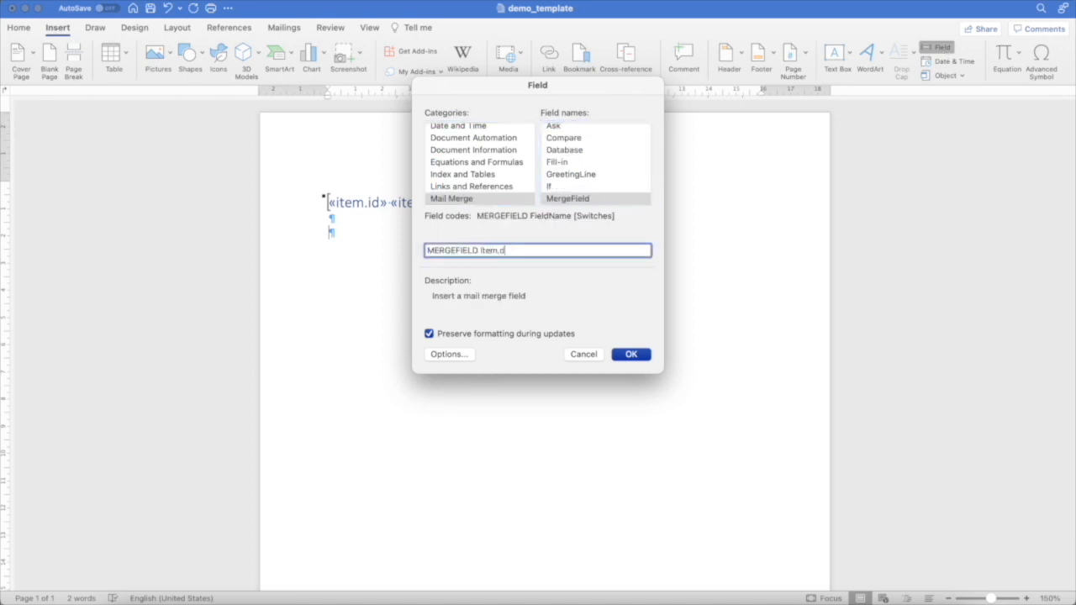
{"action": "type", "text": "escription"}
{"action": "left_click", "coordinate": [637, 356]}
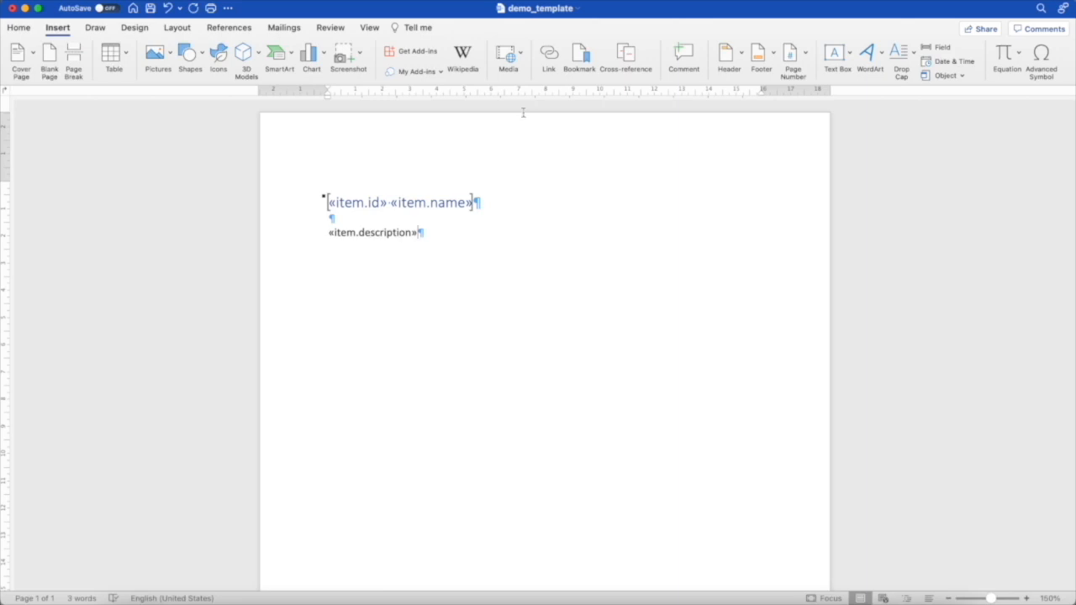
Delete the existing loop_item bookmark and add a paragraph containing a space below the item.description field
{"action": "left_click", "coordinate": [579, 65]}
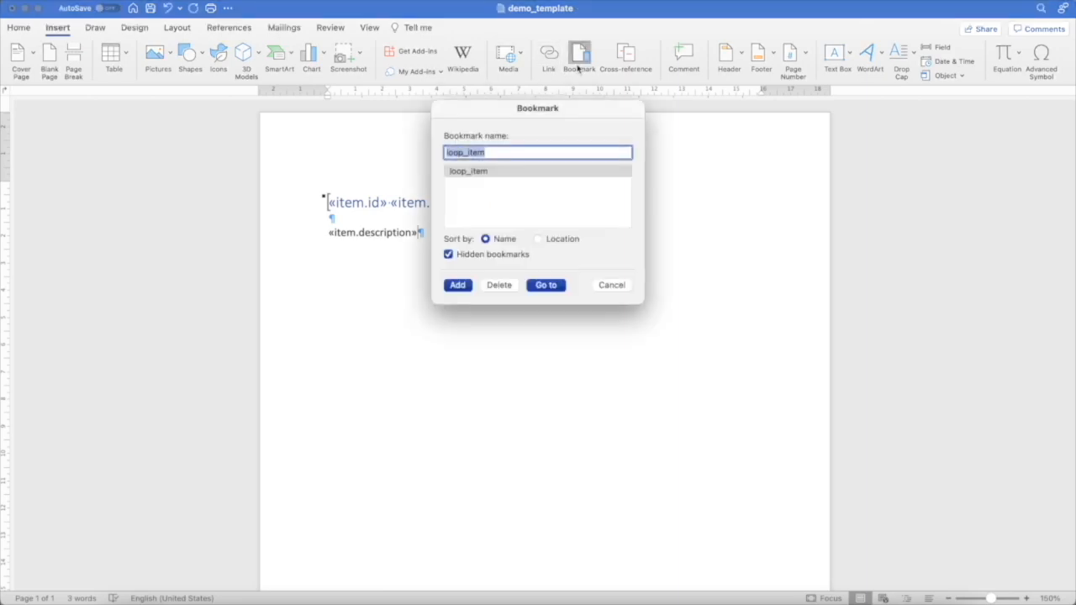
{"action": "left_click", "coordinate": [505, 287]}
{"action": "left_click", "coordinate": [616, 286]}
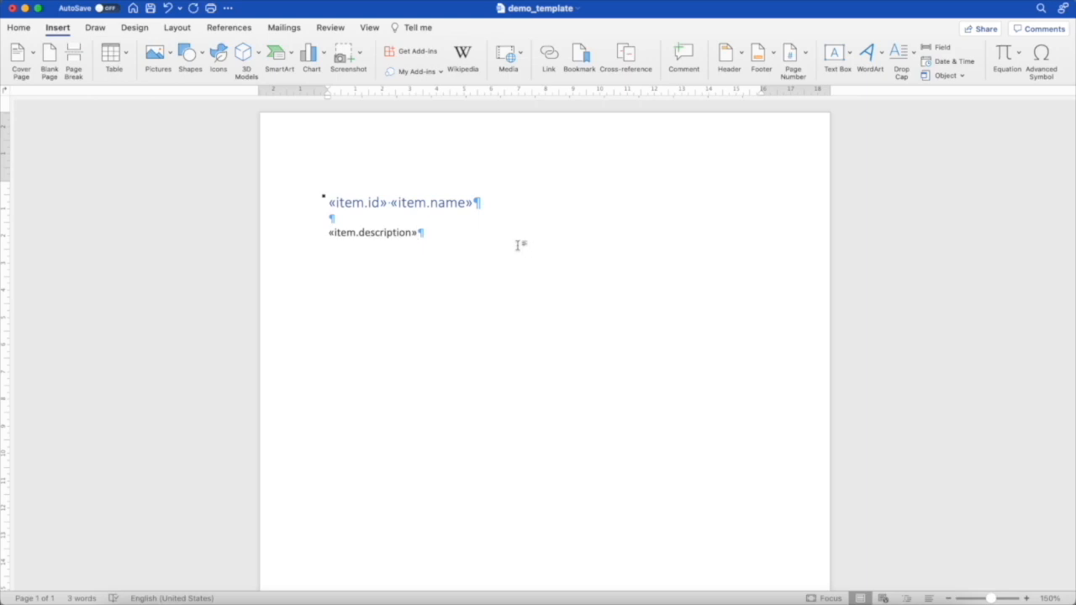
{"action": "key", "text": "Return"}
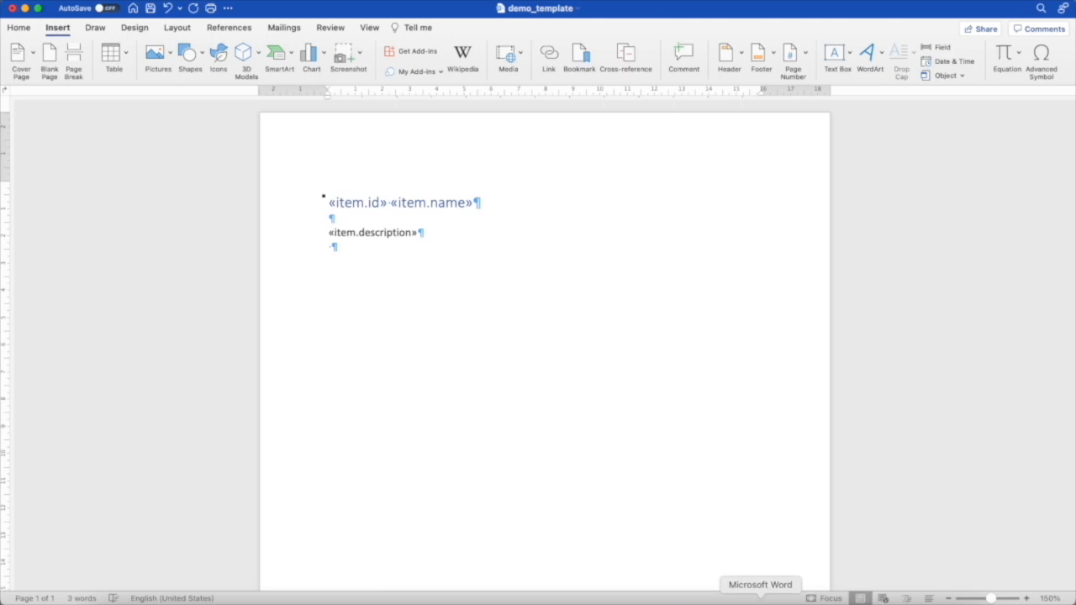
Review the exported System Requirements documents (8) and (9) to compare their item layout, and return to demo_template
{"action": "right_click", "coordinate": [760, 600]}
{"action": "left_click", "coordinate": [789, 472]}
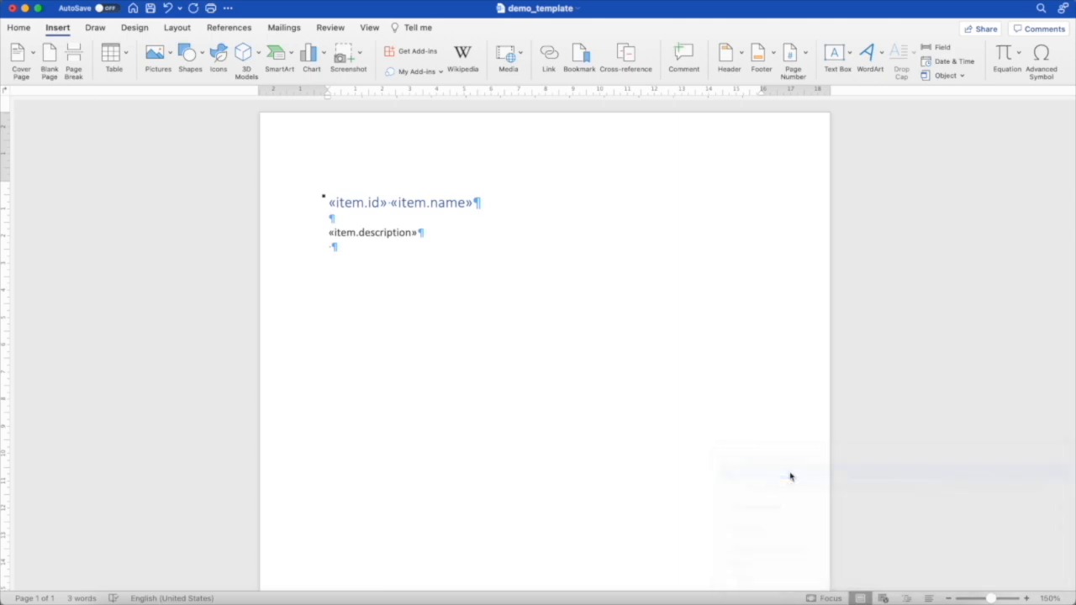
{"action": "right_click", "coordinate": [760, 598]}
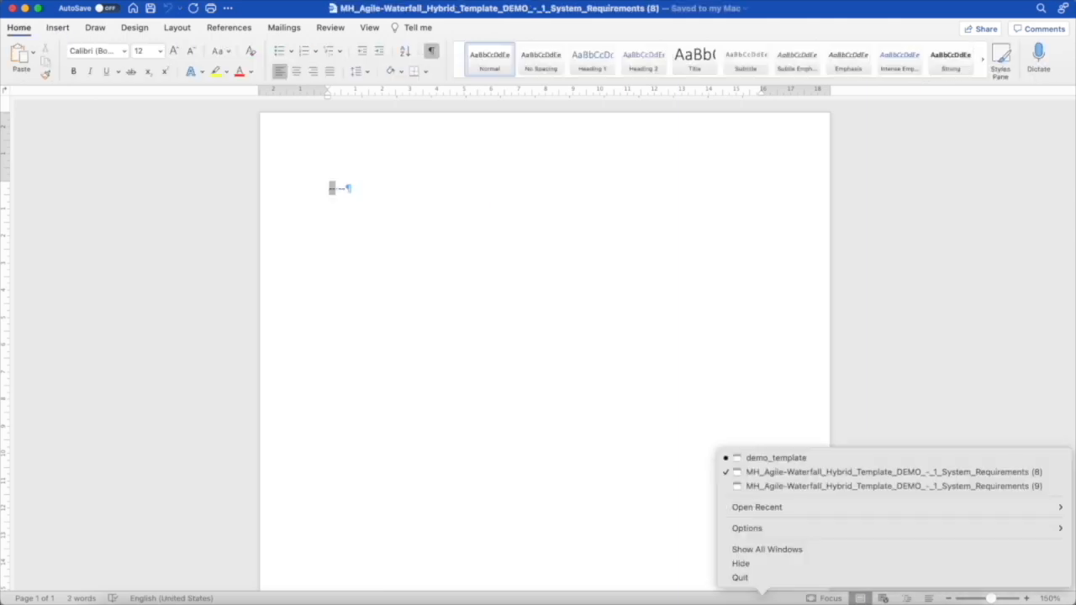
{"action": "left_click", "coordinate": [774, 487]}
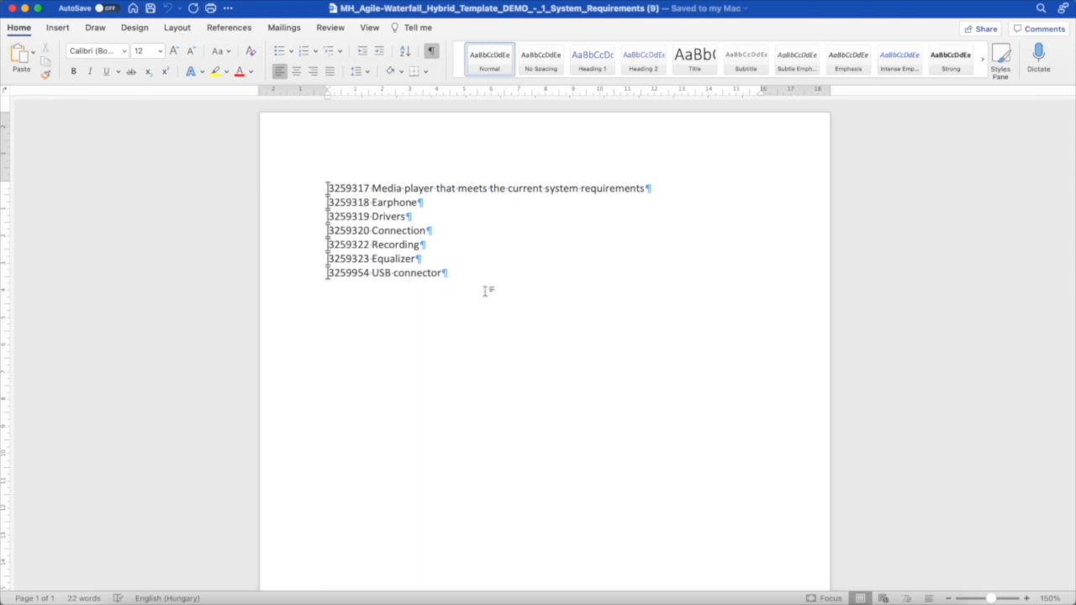
{"action": "right_click", "coordinate": [760, 595]}
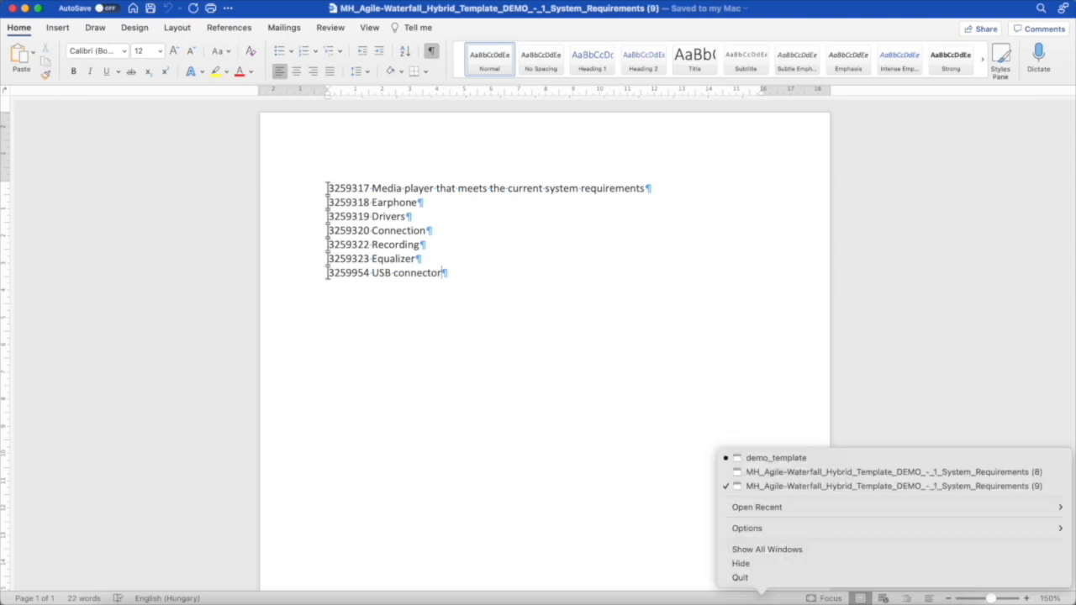
{"action": "left_click", "coordinate": [776, 457]}
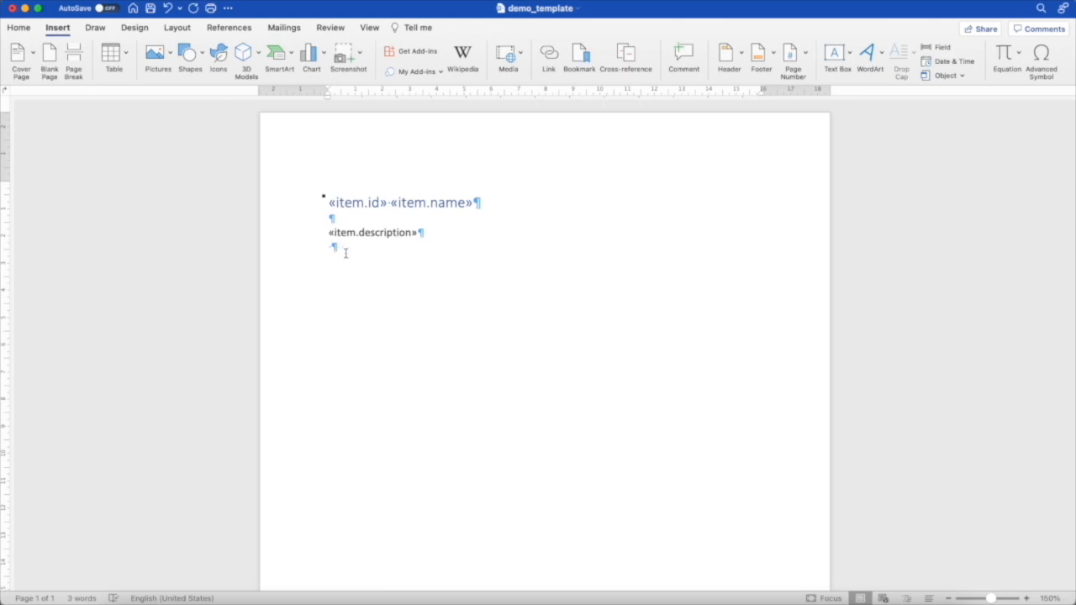
Bookmark everything from the item.id heading through the last blank paragraph as loop_item and save the template
{"action": "left_click_drag", "start_coordinate": [345, 253], "coordinate": [317, 203]}
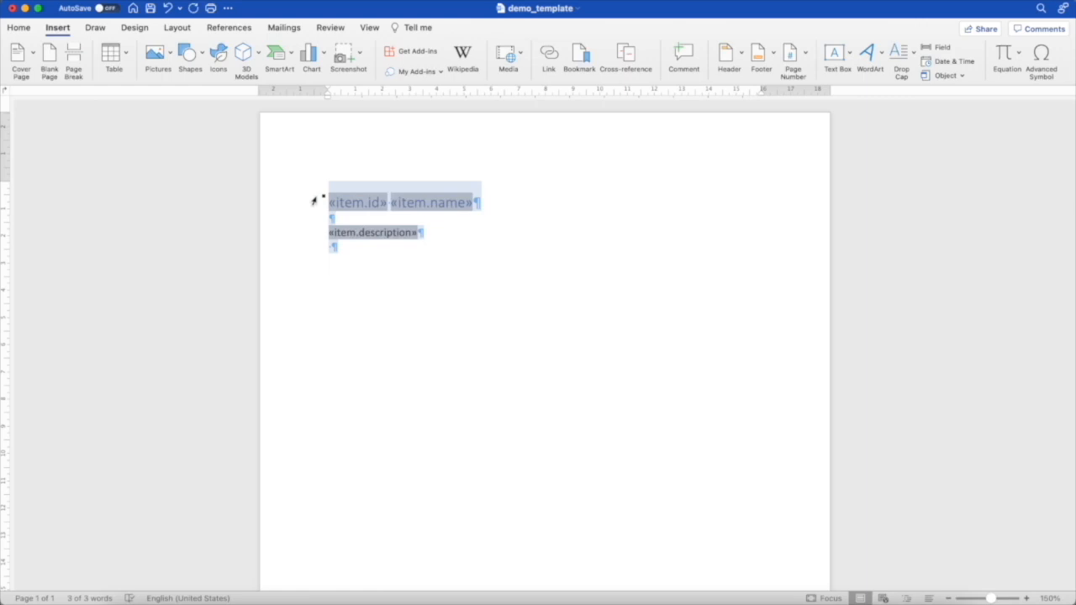
{"action": "left_click", "coordinate": [579, 54]}
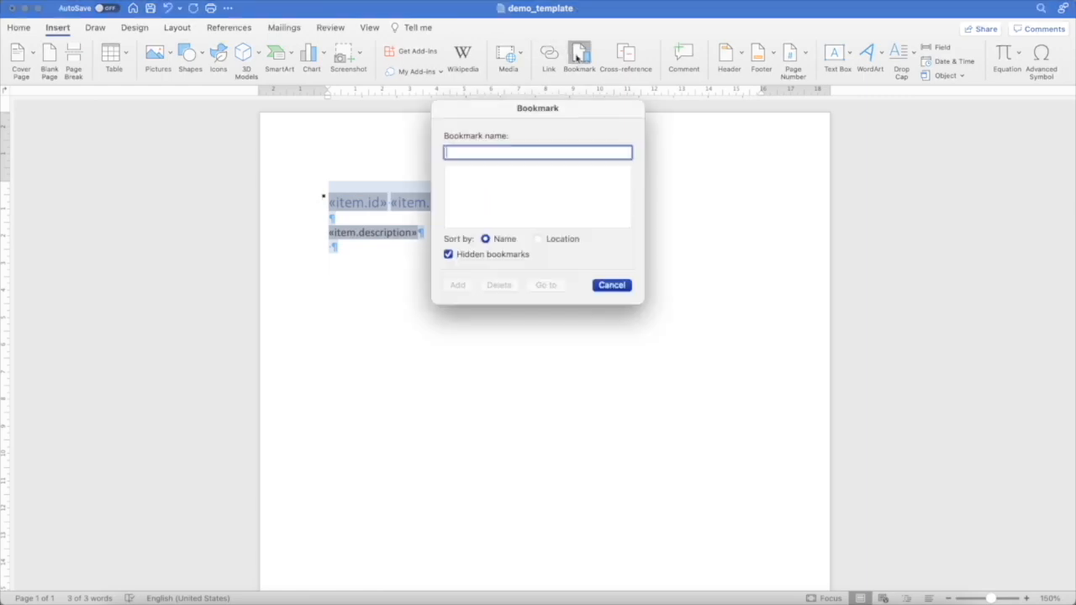
{"action": "type", "text": "loop_item"}
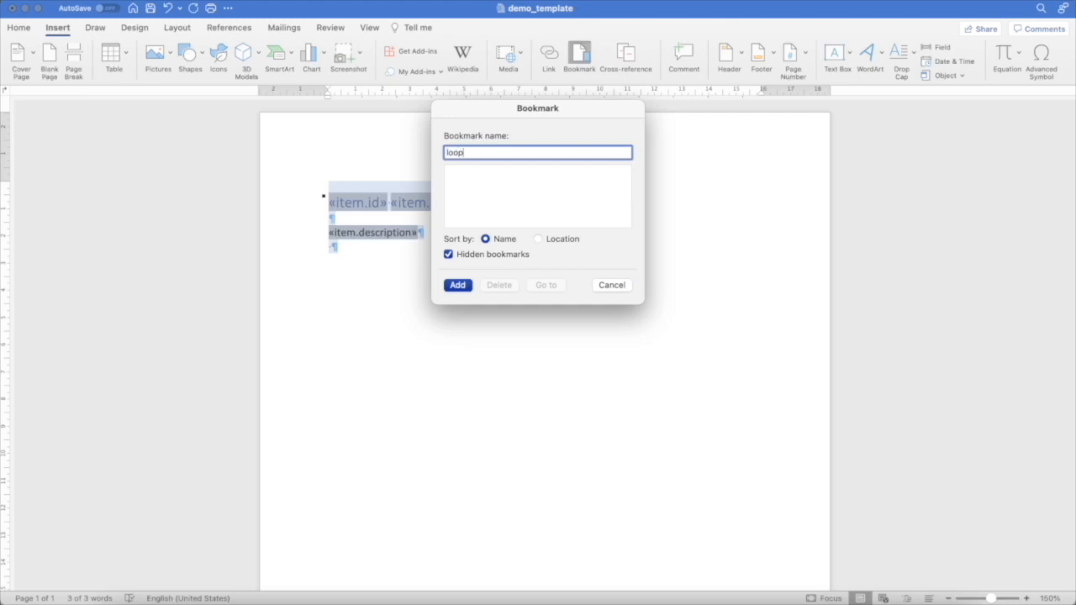
{"action": "left_click", "coordinate": [456, 286]}
{"action": "key", "text": "super+s"}
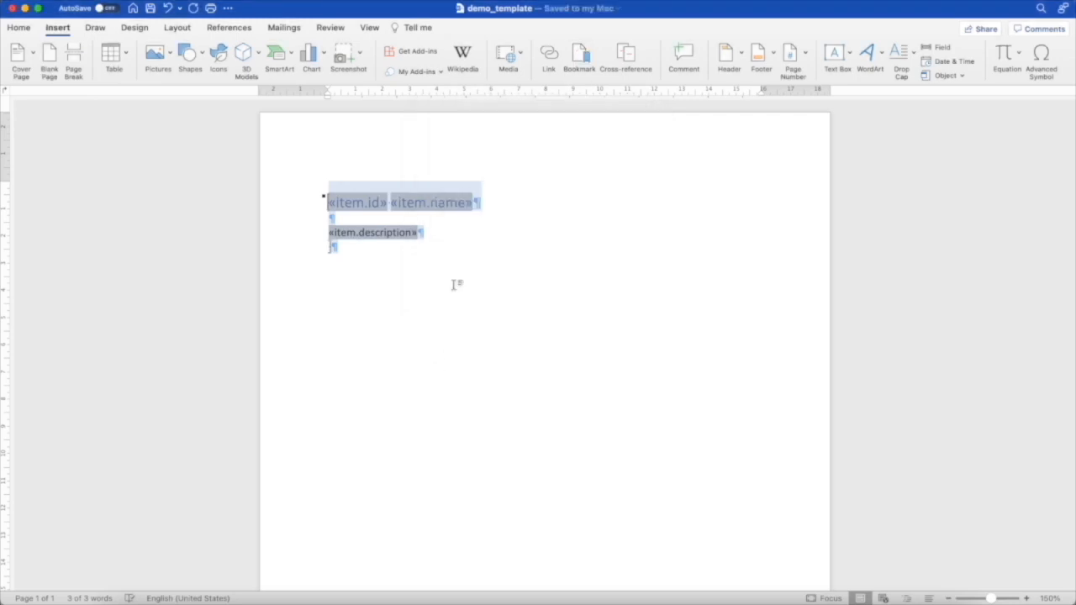
Switch to codebeamer, upload the revised demo_template for the System Requirements tracker, and start the Simple Word Export
{"action": "key", "text": "super+Tab"}
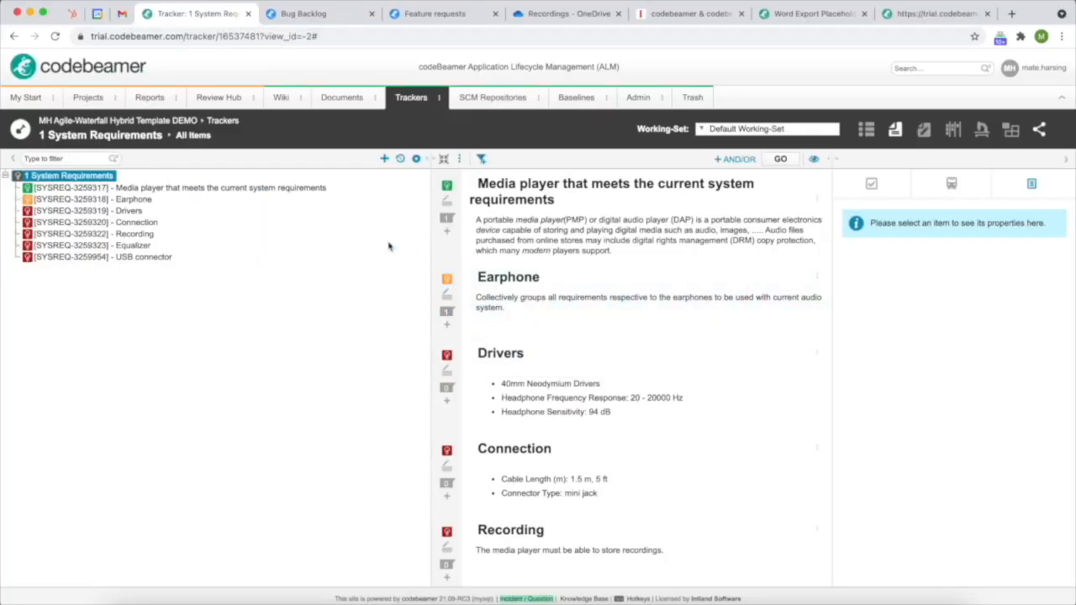
{"action": "left_click", "coordinate": [459, 159]}
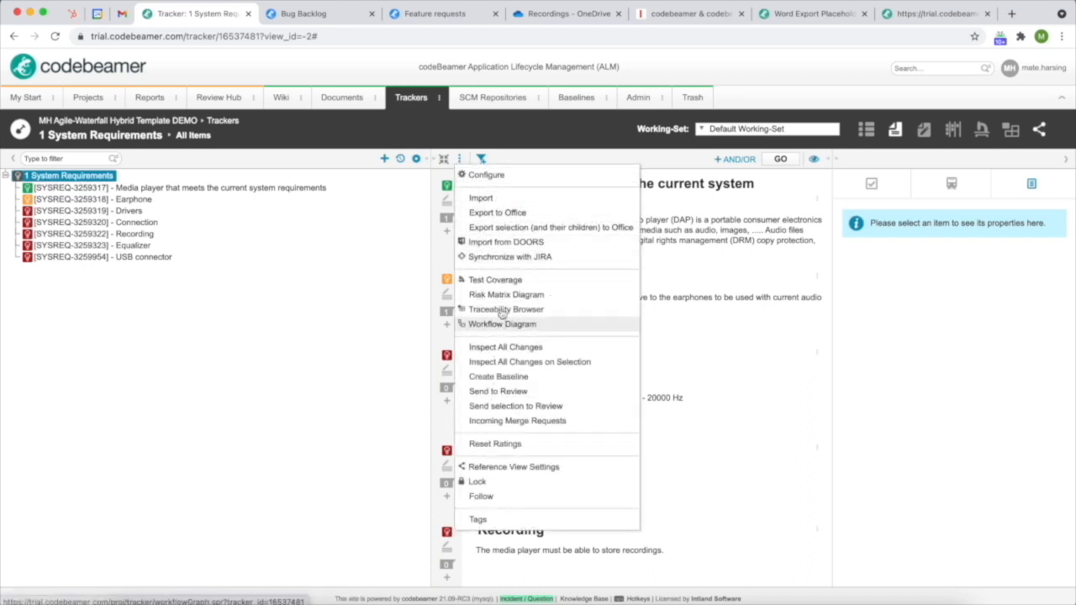
{"action": "left_click", "coordinate": [501, 214]}
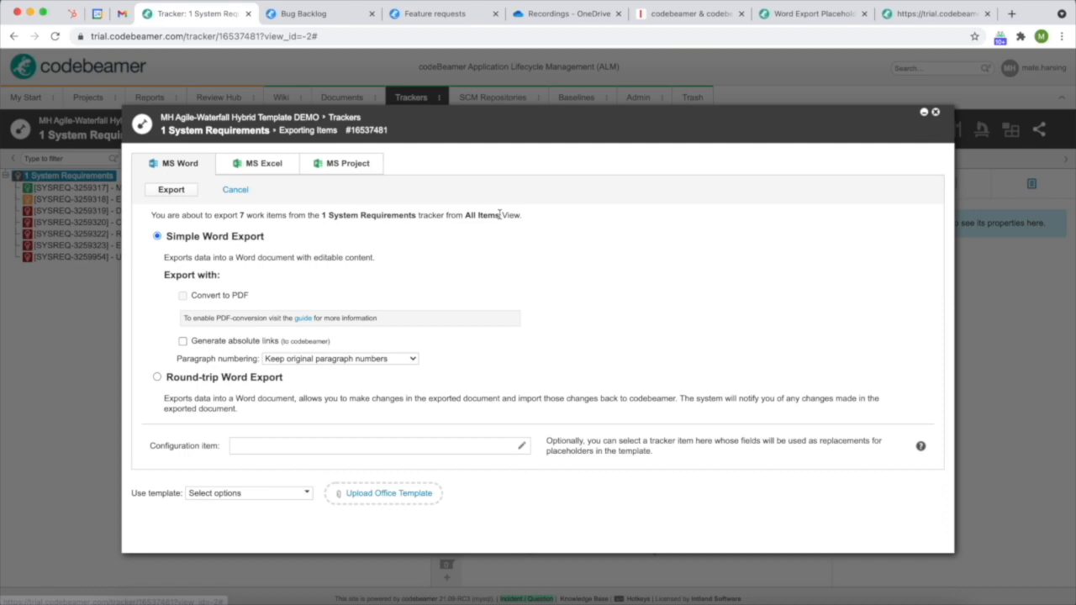
{"action": "left_click", "coordinate": [374, 494]}
{"action": "double_click", "coordinate": [451, 218]}
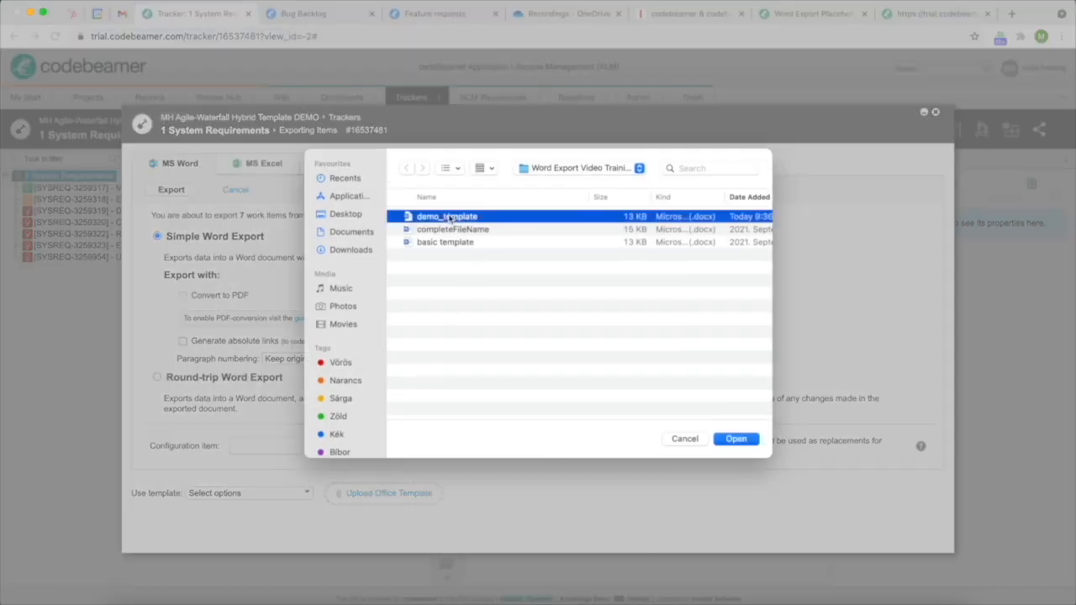
{"action": "left_click", "coordinate": [172, 190]}
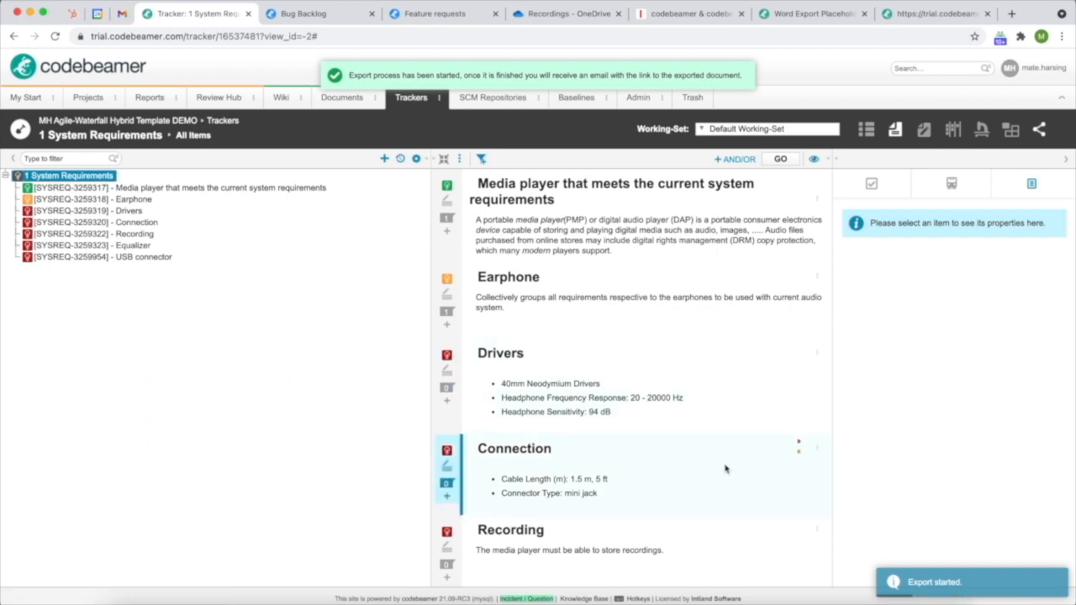
Open the newly exported System Requirements document (10) to check its item layout, and return to demo_template
{"action": "left_click", "coordinate": [934, 542]}
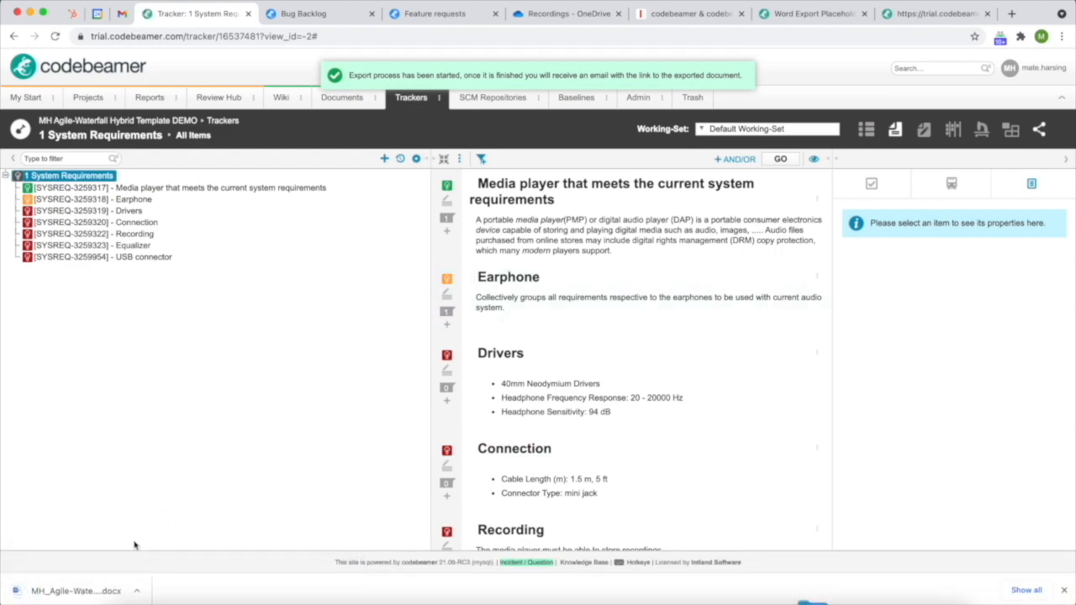
{"action": "left_click", "coordinate": [42, 591]}
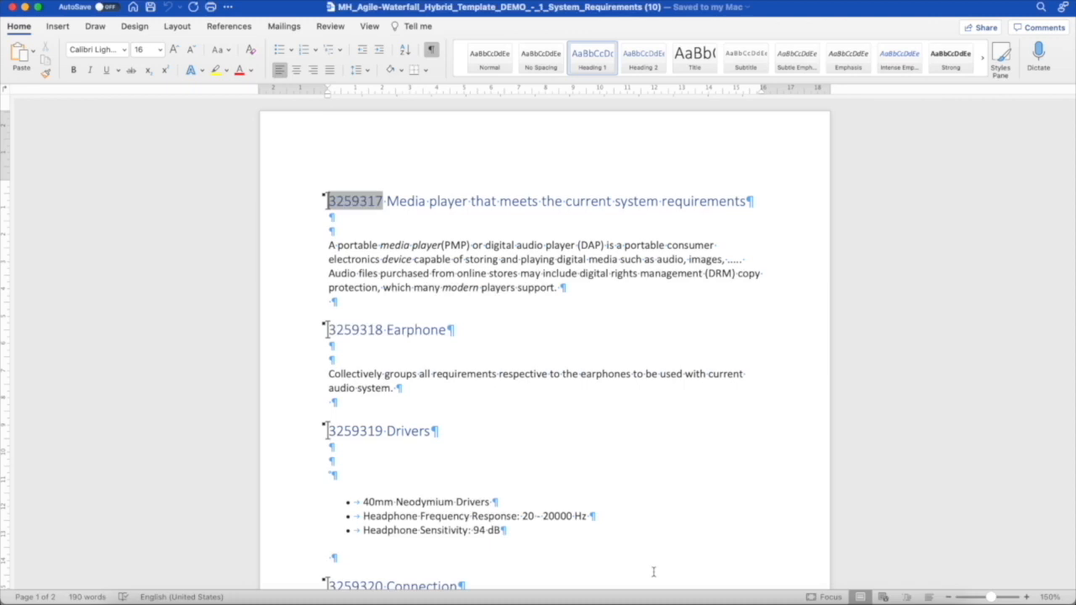
{"action": "right_click", "coordinate": [756, 598]}
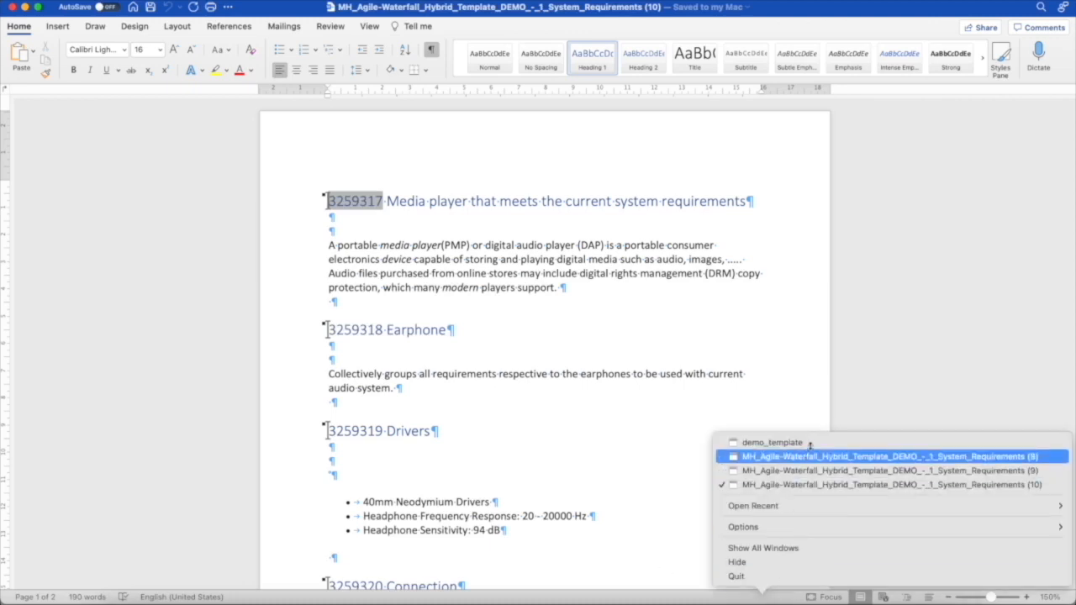
{"action": "left_click", "coordinate": [771, 443]}
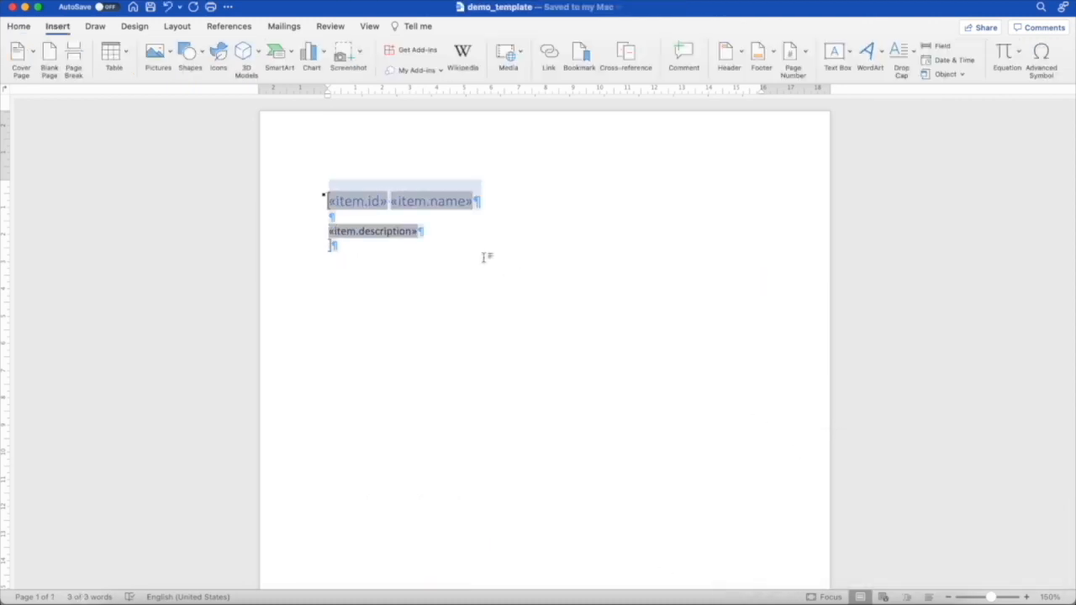
Add the line "Downstream references:" below the item.description field, separated by a blank paragraph and followed by two more
{"action": "left_click", "coordinate": [454, 235]}
{"action": "key", "text": "Return"}
{"action": "key", "text": "Return"}
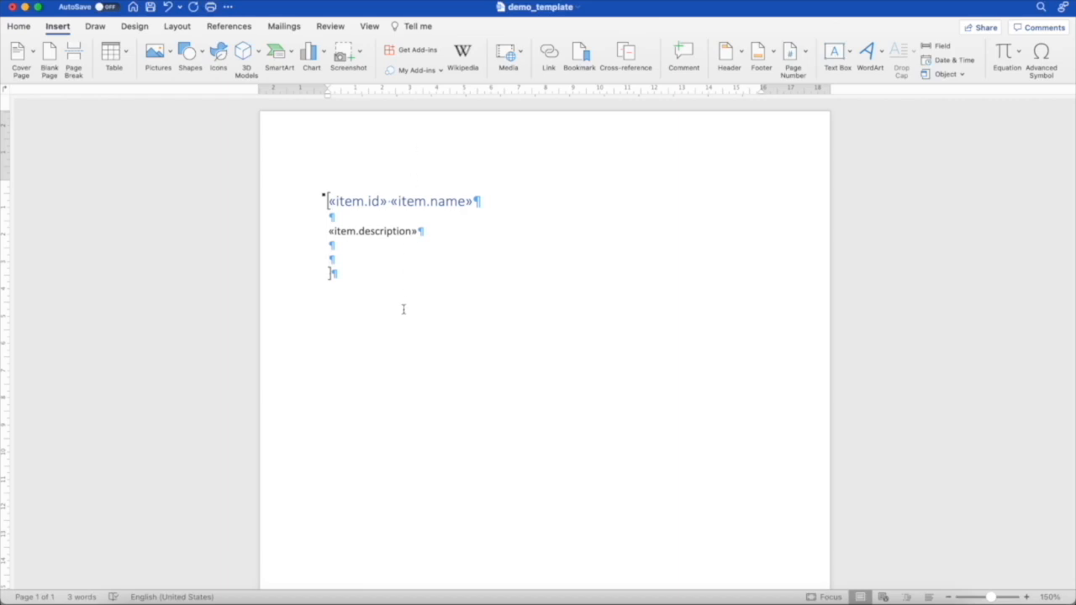
{"action": "type", "text": "Downstream:"}
{"action": "key", "text": "BackSpace"}
{"action": "type", "text": "references:"}
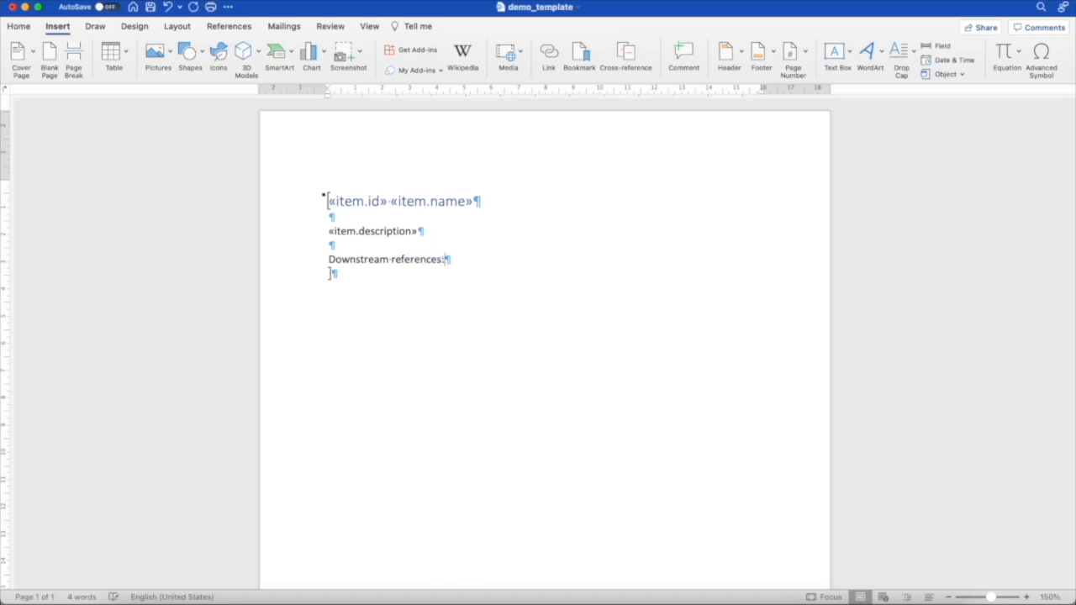
{"action": "key", "text": "Return"}
{"action": "key", "text": "Return"}
Make the "Downstream references:" line bold and set its font size to 14
{"action": "left_click_drag", "start_coordinate": [329, 259], "coordinate": [448, 267]}
{"action": "key", "text": "super+b"}
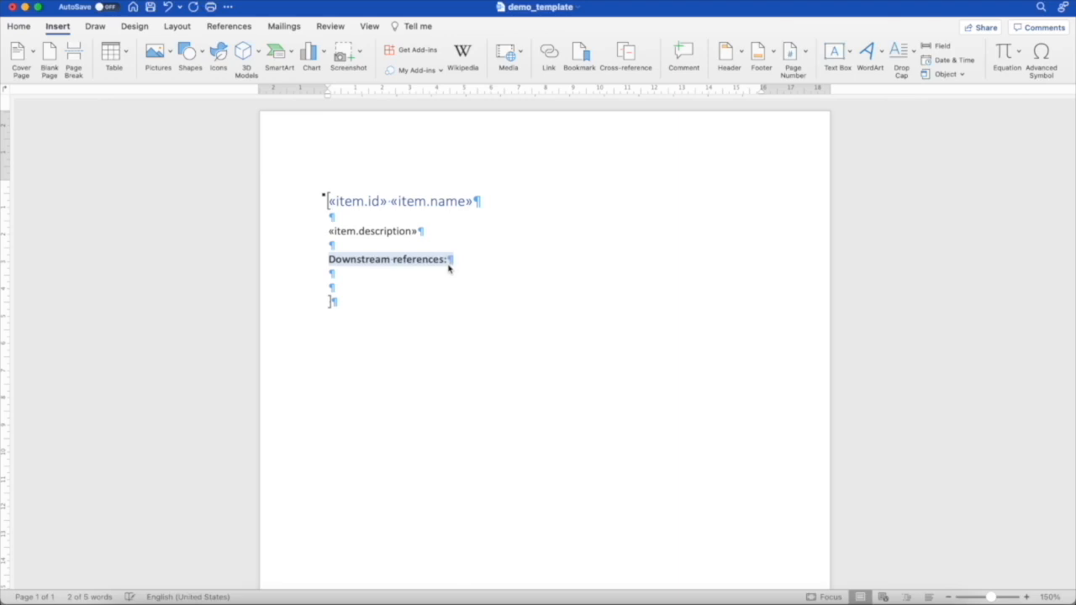
{"action": "left_click", "coordinate": [19, 27]}
{"action": "left_click", "coordinate": [162, 49]}
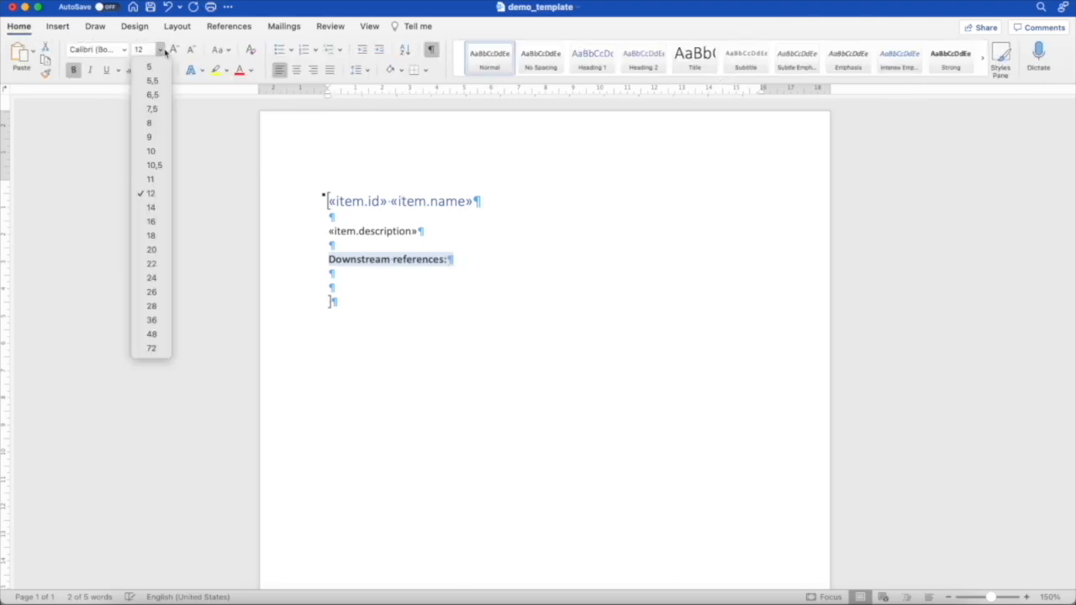
{"action": "left_click", "coordinate": [160, 208]}
Adjust the blank paragraphs under "Downstream references:" and insert a 2x2 table below the first one
{"action": "left_click", "coordinate": [486, 261]}
{"action": "key", "text": "Return"}
{"action": "key", "text": "Return"}
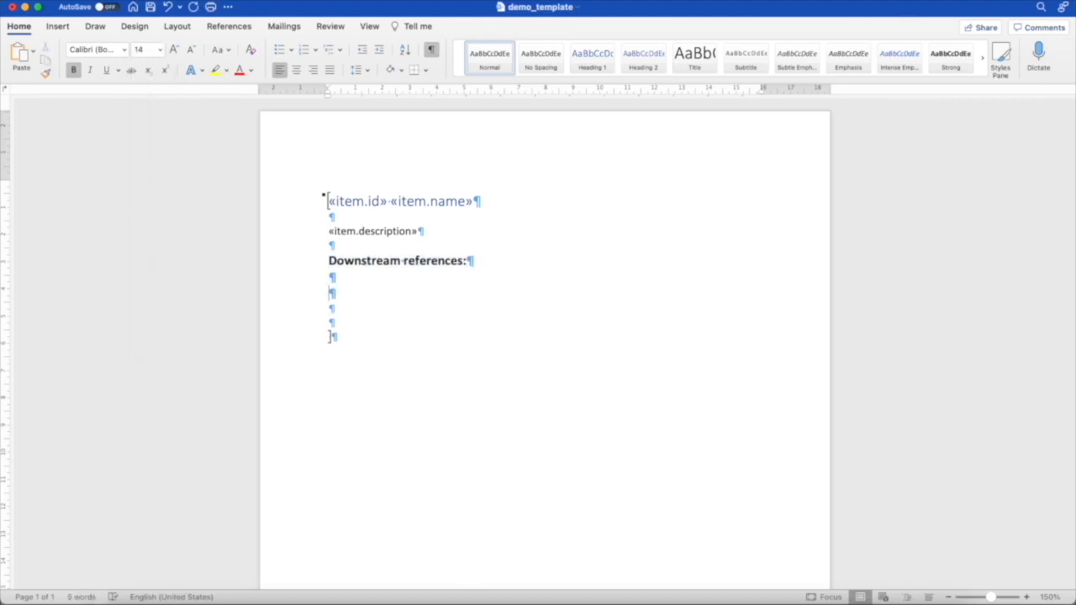
{"action": "left_click", "coordinate": [330, 323]}
{"action": "key", "text": "BackSpace"}
{"action": "key", "text": "BackSpace"}
{"action": "left_click", "coordinate": [57, 26]}
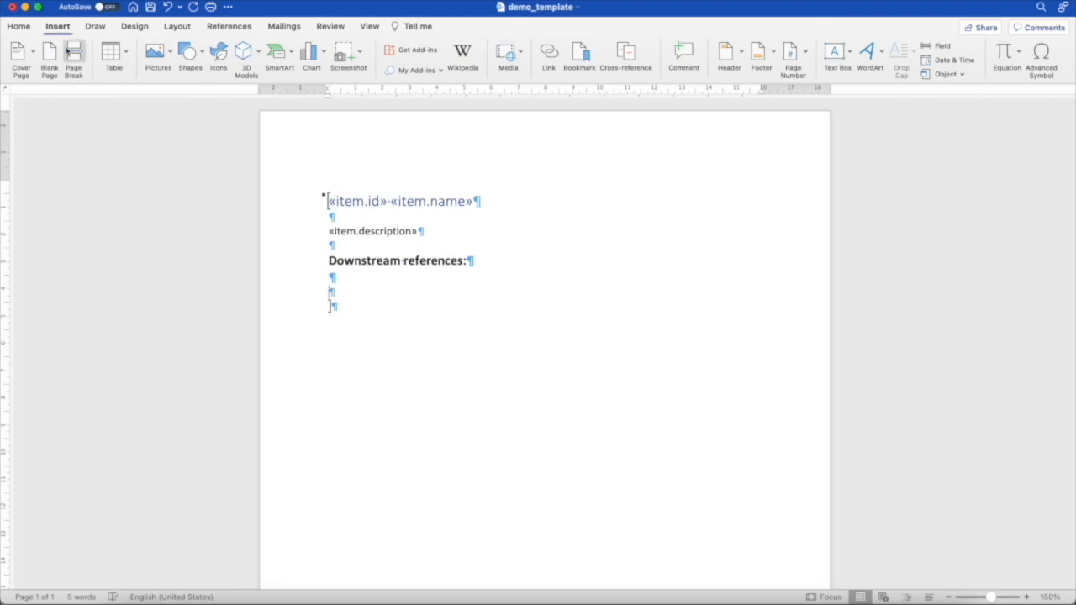
{"action": "left_click", "coordinate": [115, 57]}
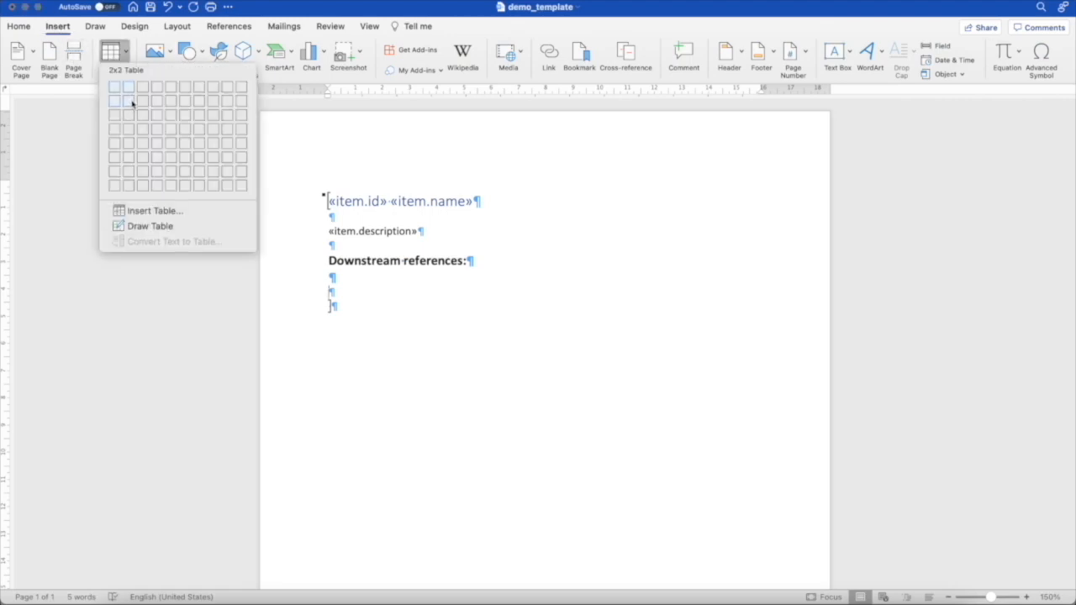
{"action": "left_click", "coordinate": [132, 103]}
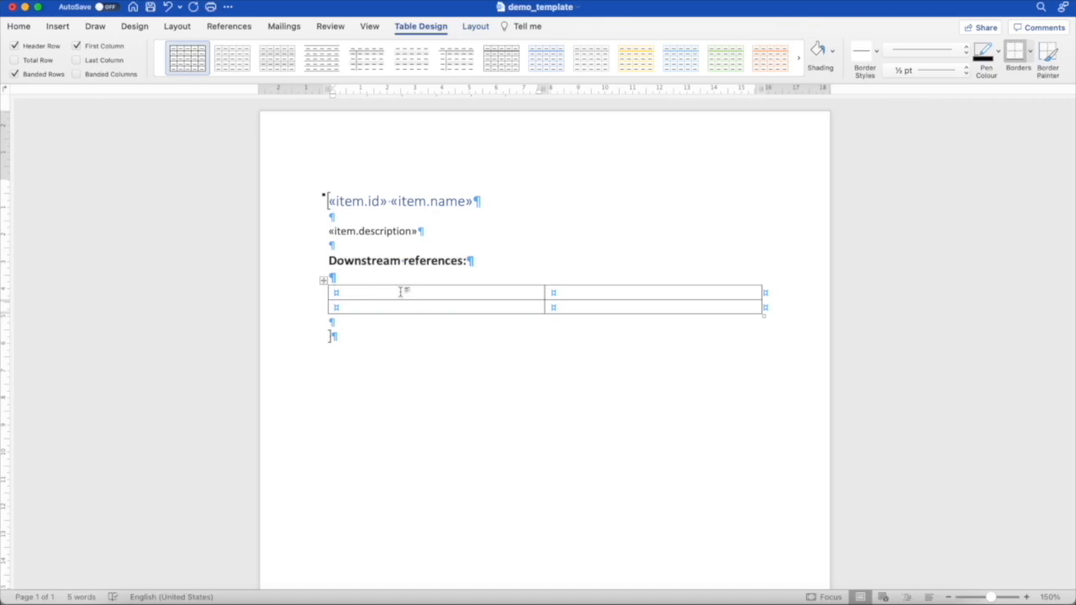
Enter the table column headers "Downstream Reference IDs" and "Downstream Reference Names"
{"action": "type", "text": "Downstream Reference IDs"}
{"action": "left_click", "coordinate": [580, 292]}
{"action": "type", "text": "Downstream "}
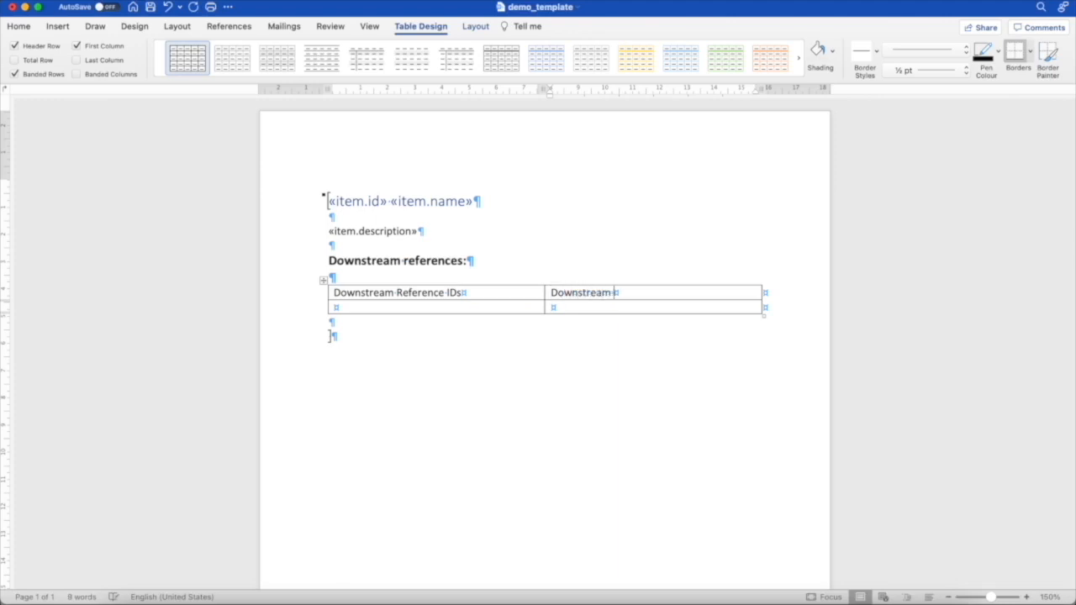
{"action": "type", "text": "Reference Names"}
Insert the merge field item.downstream.urlKeyId in the cell below "Downstream Reference IDs"
{"action": "left_click", "coordinate": [418, 305]}
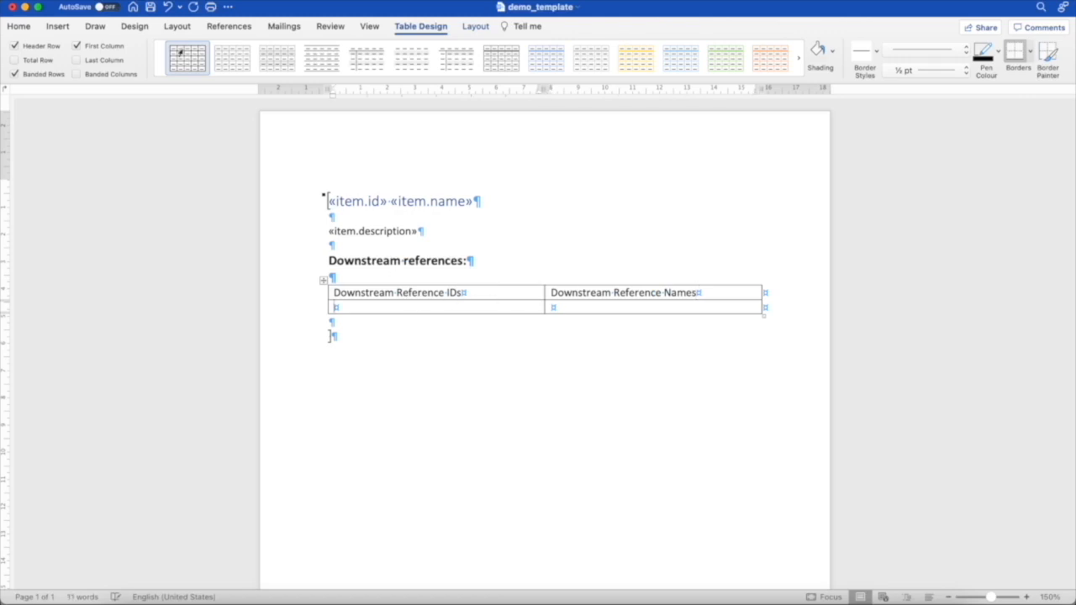
{"action": "left_click", "coordinate": [59, 26]}
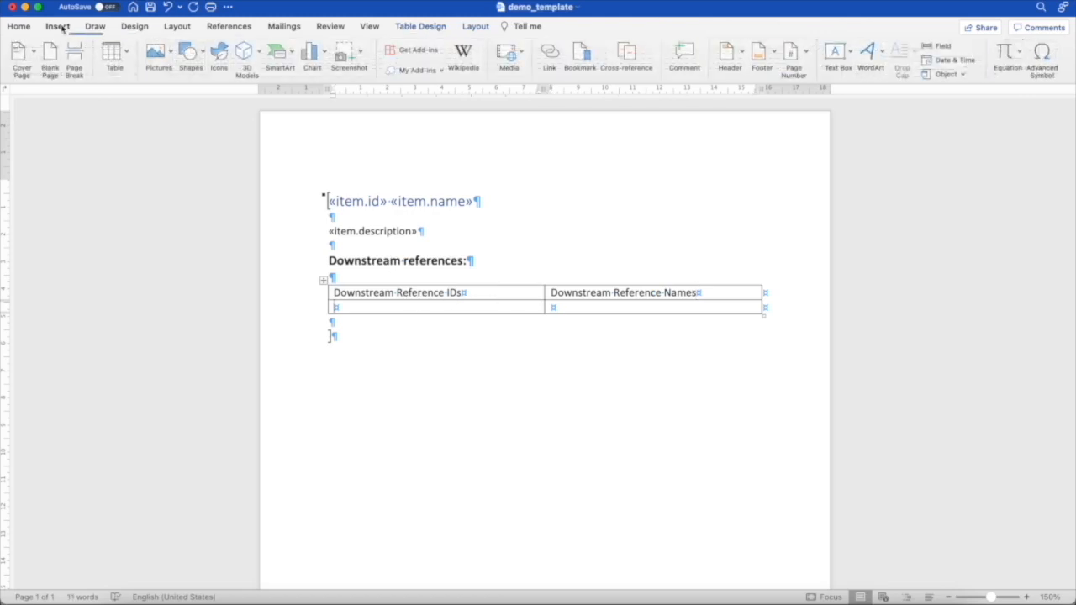
{"action": "left_click", "coordinate": [933, 48]}
{"action": "left_click", "coordinate": [581, 168]}
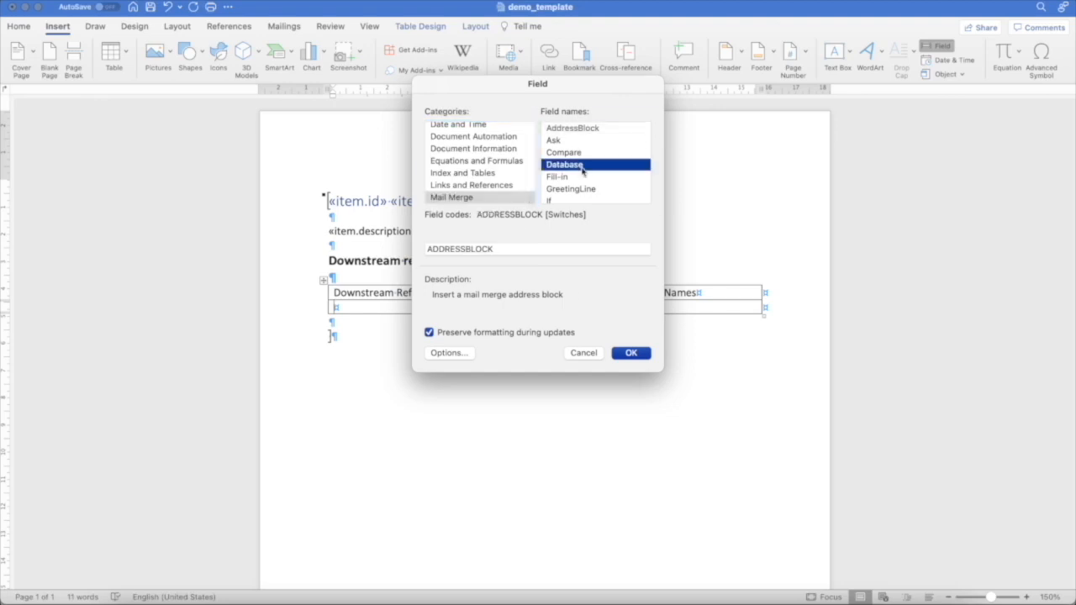
{"action": "key", "text": "m"}
{"action": "left_click", "coordinate": [510, 250]}
{"action": "type", "text": "item."}
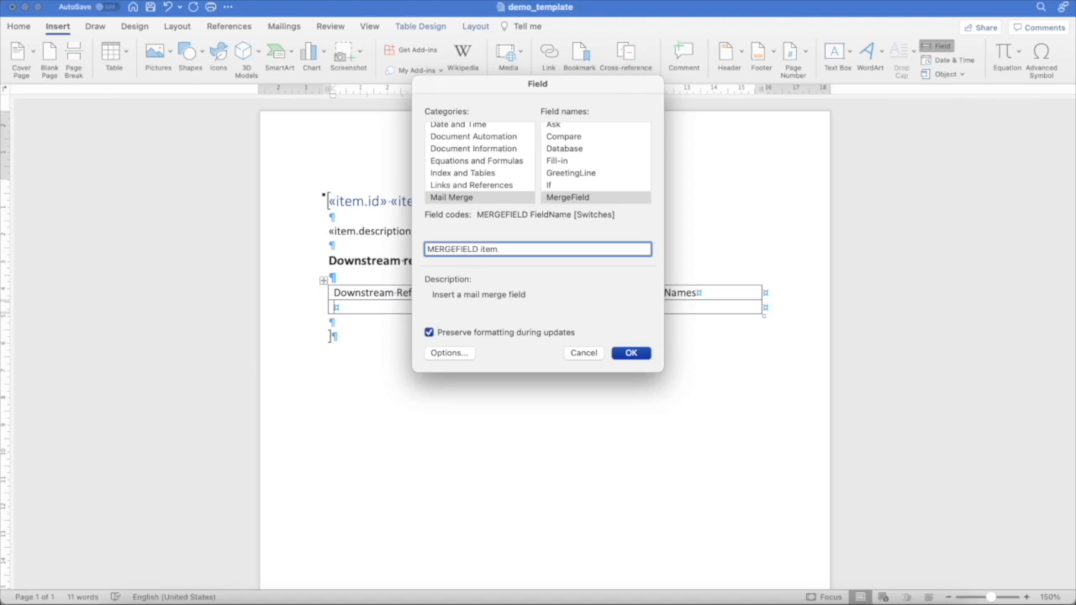
{"action": "type", "text": "downstream.urlKeyId"}
{"action": "left_click", "coordinate": [630, 353]}
Insert the merge field item.downstream.name in the cell below "Downstream Reference Names"
{"action": "left_click", "coordinate": [605, 308]}
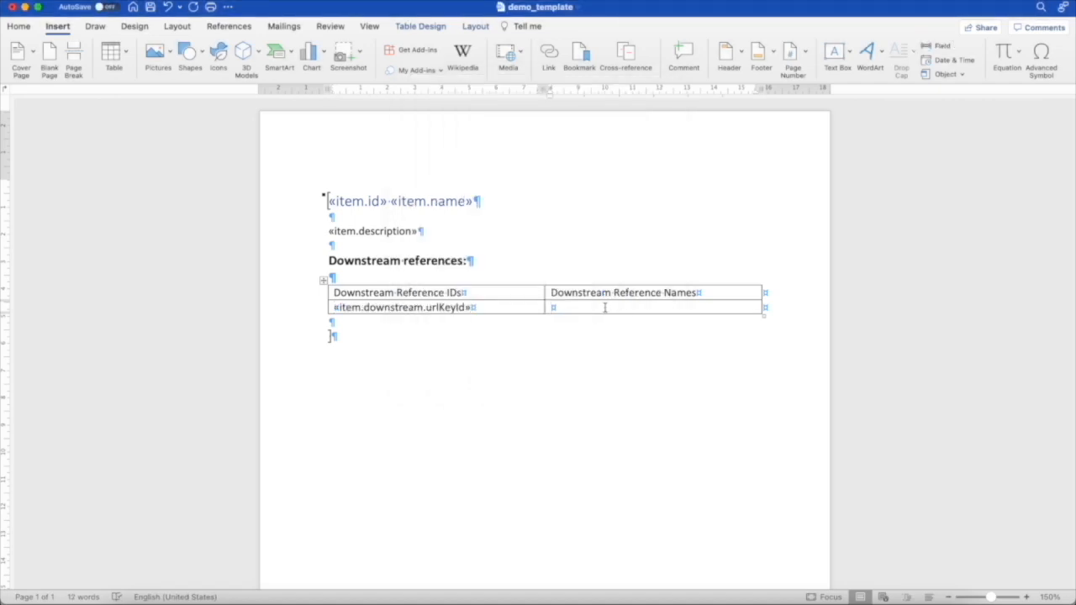
{"action": "left_click", "coordinate": [941, 49]}
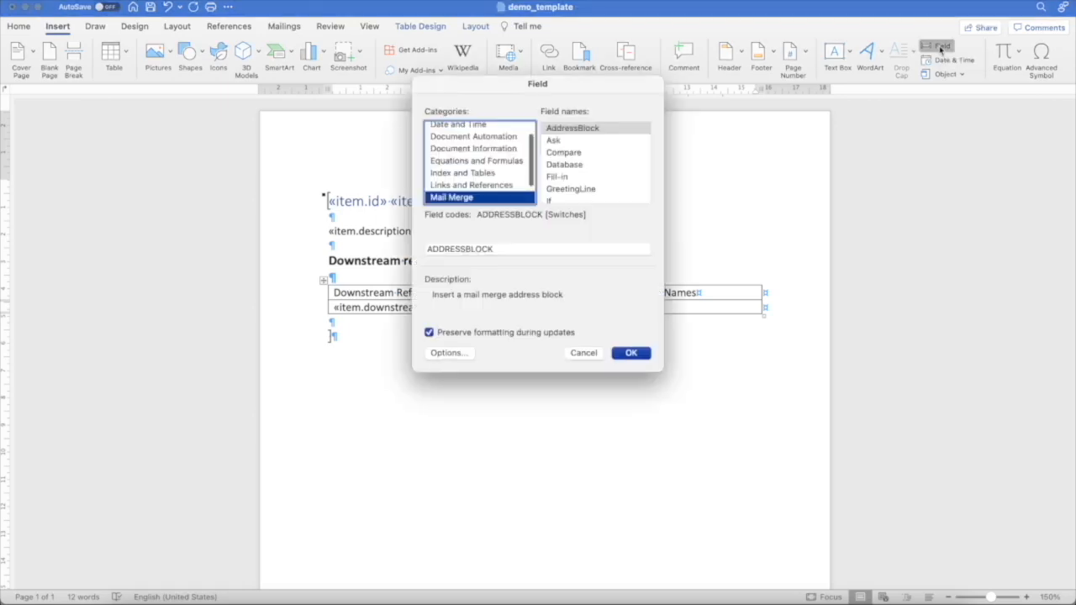
{"action": "left_click", "coordinate": [603, 167]}
{"action": "key", "text": "m"}
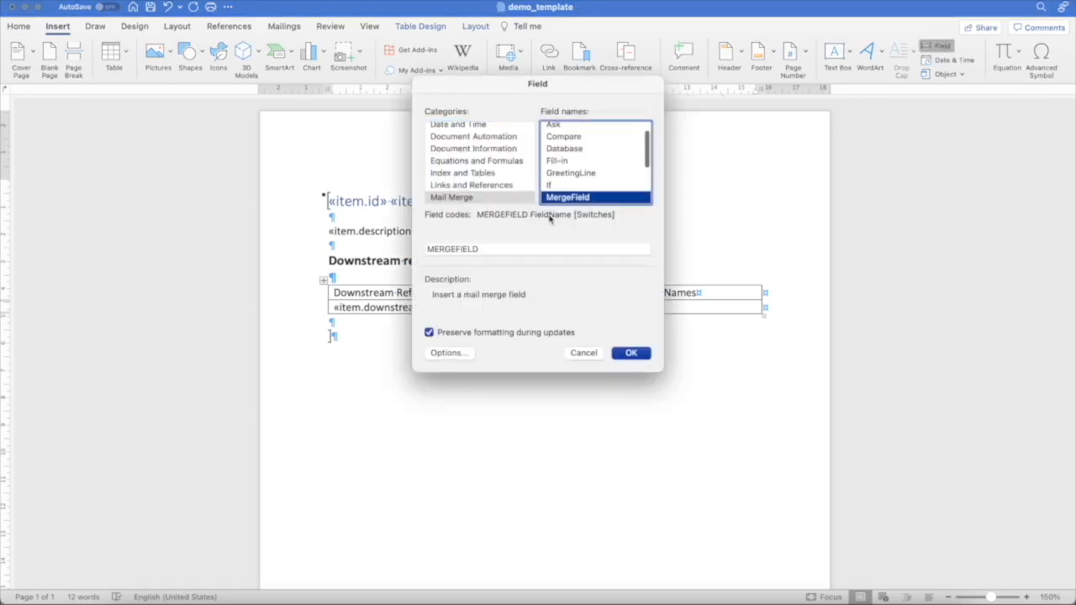
{"action": "left_click", "coordinate": [507, 250]}
{"action": "type", "text": "item.d"}
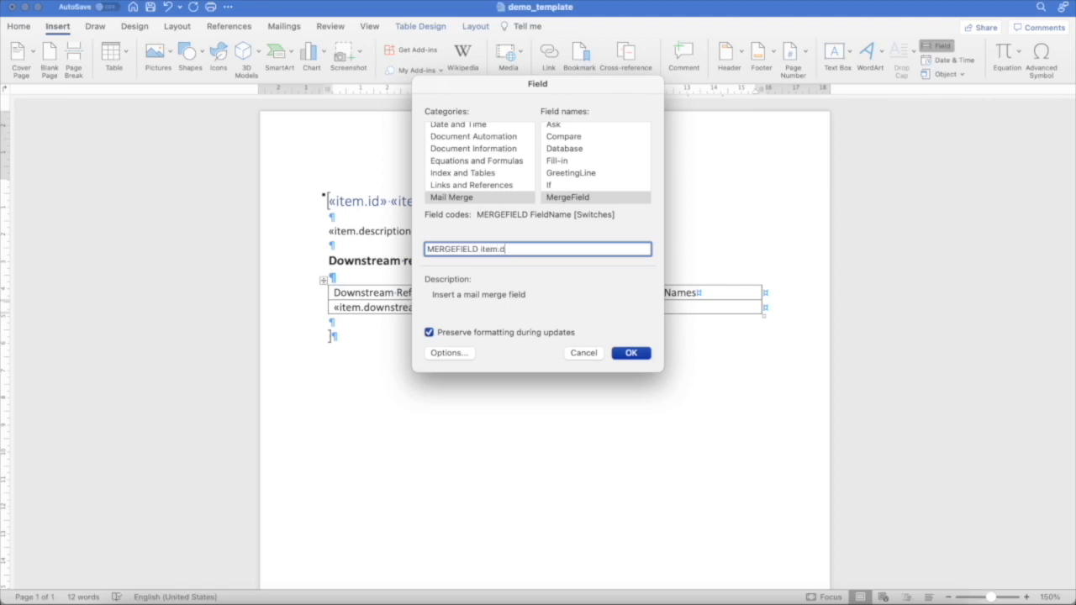
{"action": "type", "text": "ownstream.name"}
{"action": "left_click", "coordinate": [631, 353]}
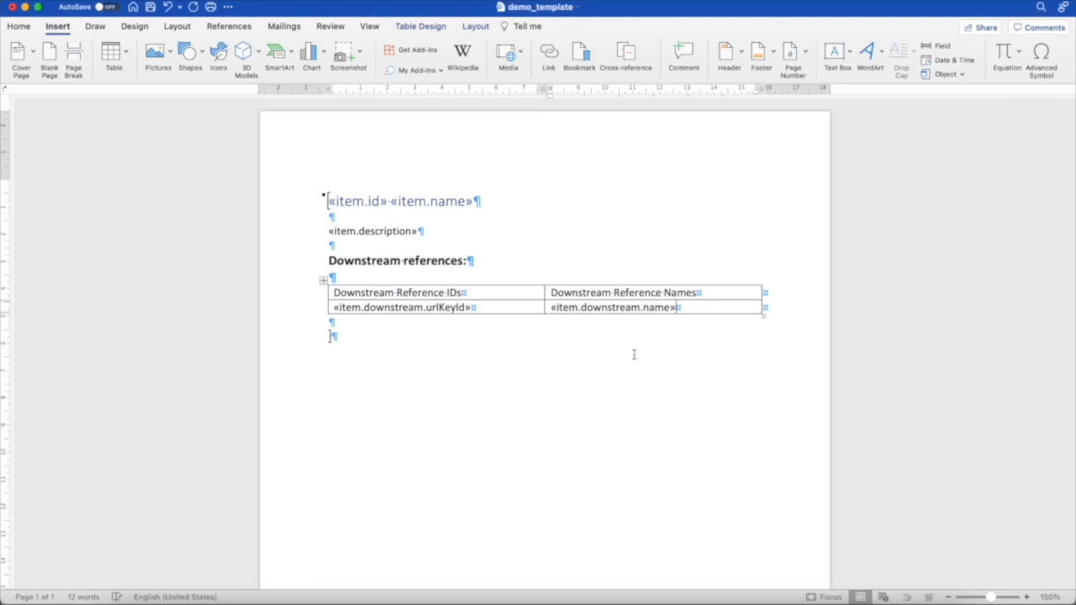
{"action": "left_click", "coordinate": [785, 310]}
{"action": "key", "text": "Return"}
{"action": "key", "text": "Return"}
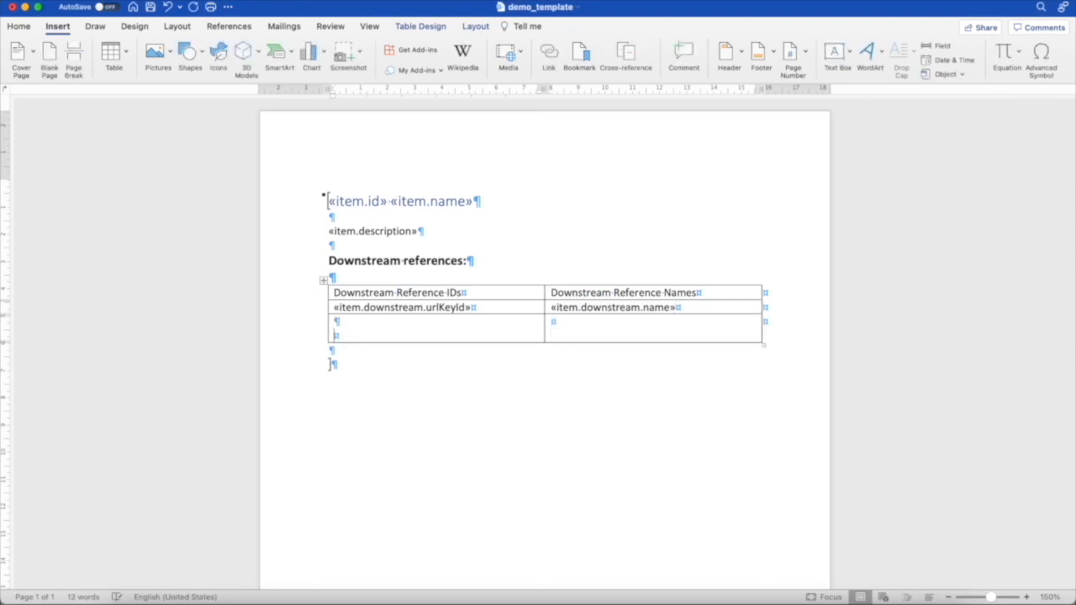
{"action": "key", "text": "super+z"}
{"action": "key", "text": "super+z"}
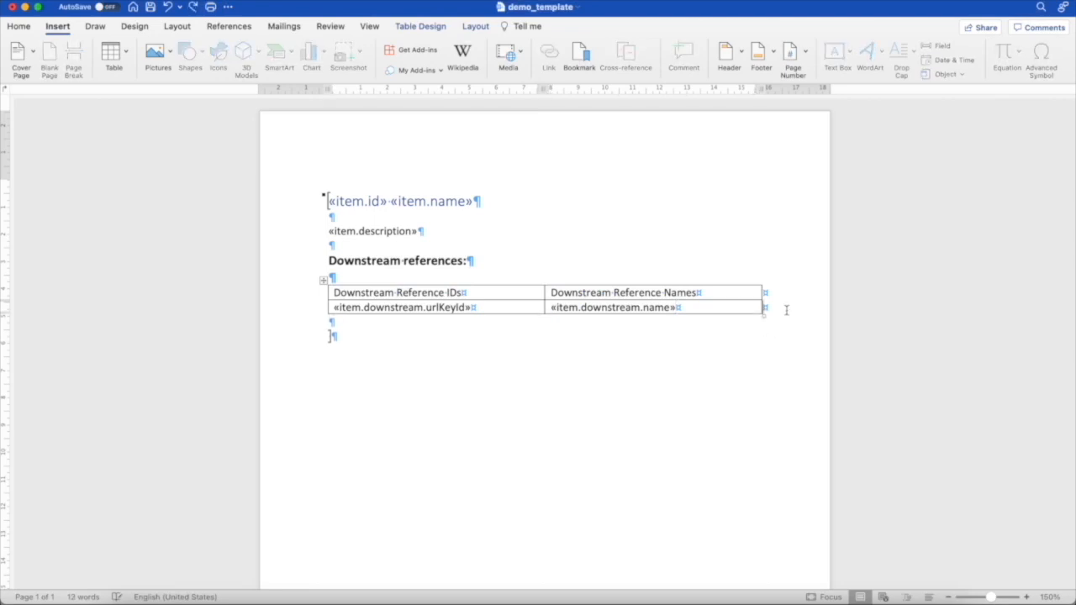
Add a paragraph below the table, insert the merge field item.noDownstreamMessage there, and save the template
{"action": "key", "text": "Return"}
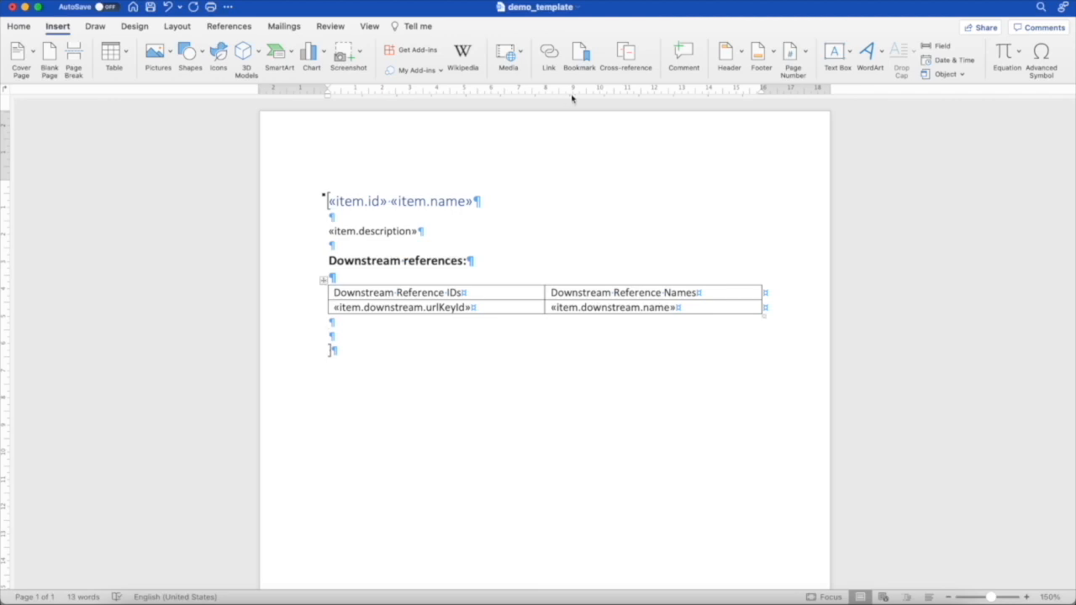
{"action": "left_click", "coordinate": [939, 45]}
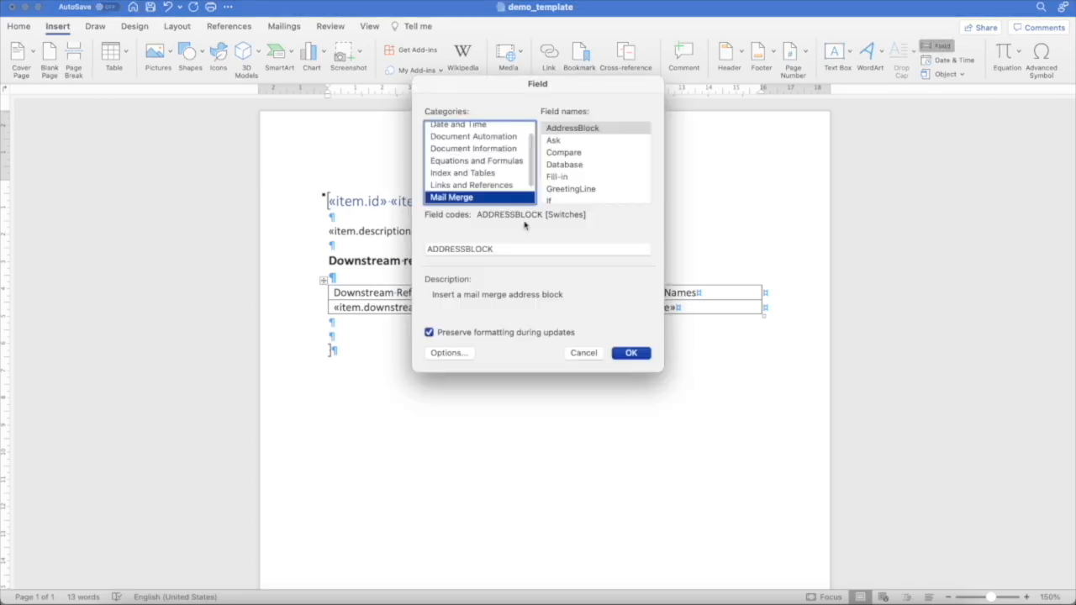
{"action": "left_click", "coordinate": [556, 178]}
{"action": "key", "text": "m"}
{"action": "left_click", "coordinate": [501, 247]}
{"action": "type", "text": "item.noDown"}
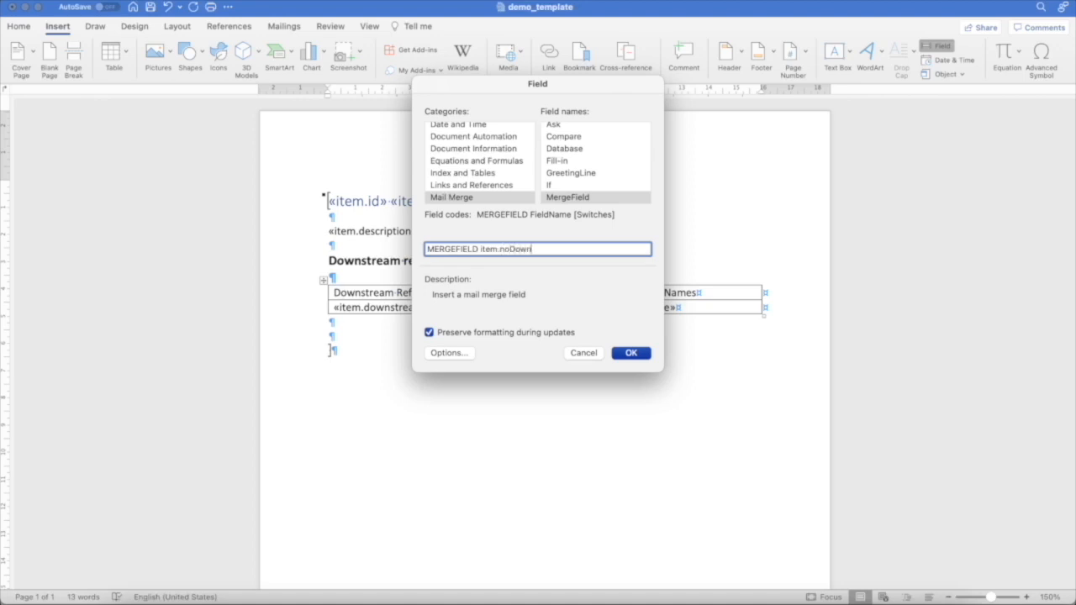
{"action": "type", "text": "streamMessage"}
{"action": "left_click", "coordinate": [632, 352]}
{"action": "key", "text": "super+s"}
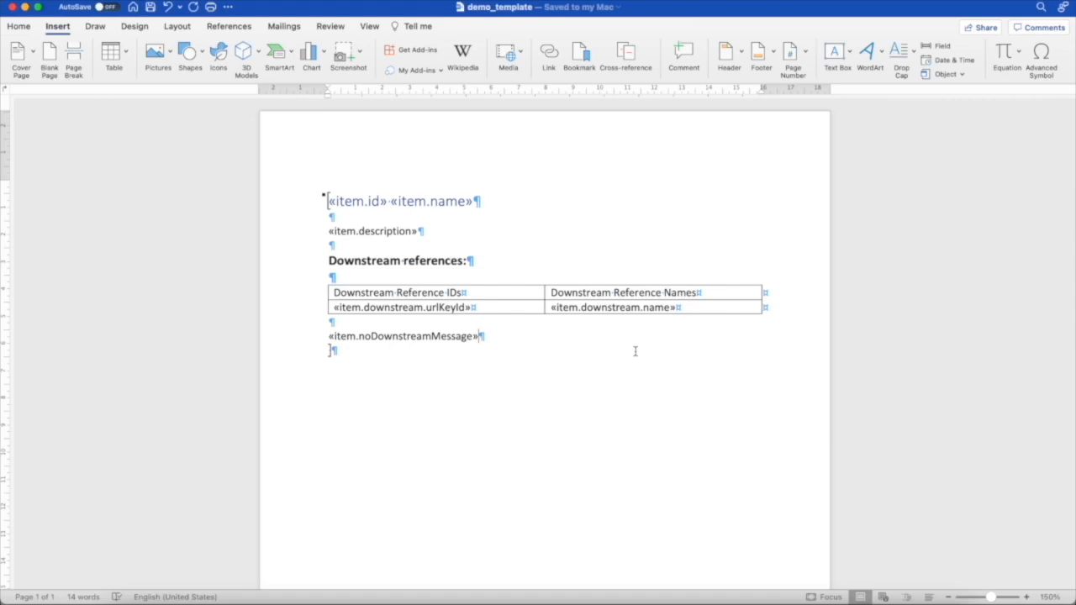
Make both table column headers, Downstream Reference IDs and Downstream Reference Names, bold
{"action": "double_click", "coordinate": [397, 292]}
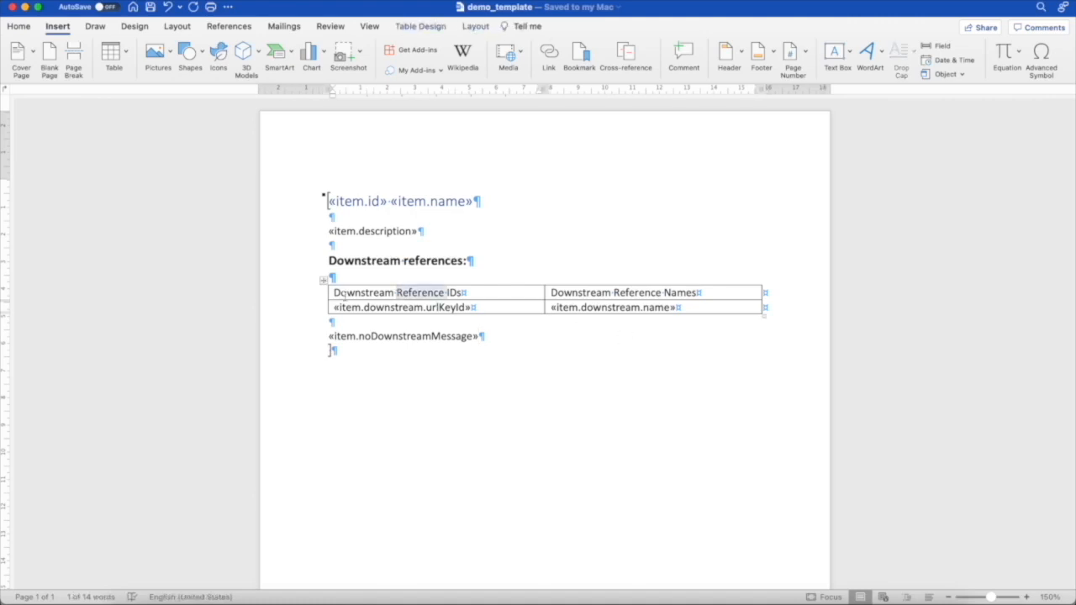
{"action": "triple_click", "coordinate": [349, 294]}
{"action": "key", "text": "cmd+b"}
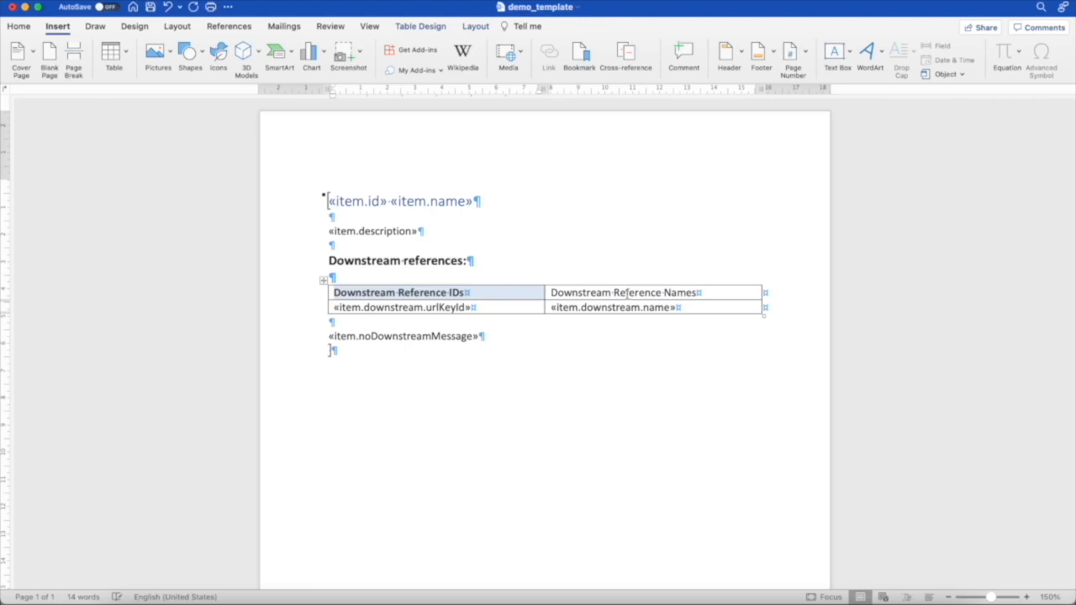
{"action": "triple_click", "coordinate": [616, 294]}
{"action": "key", "text": "cmd+b"}
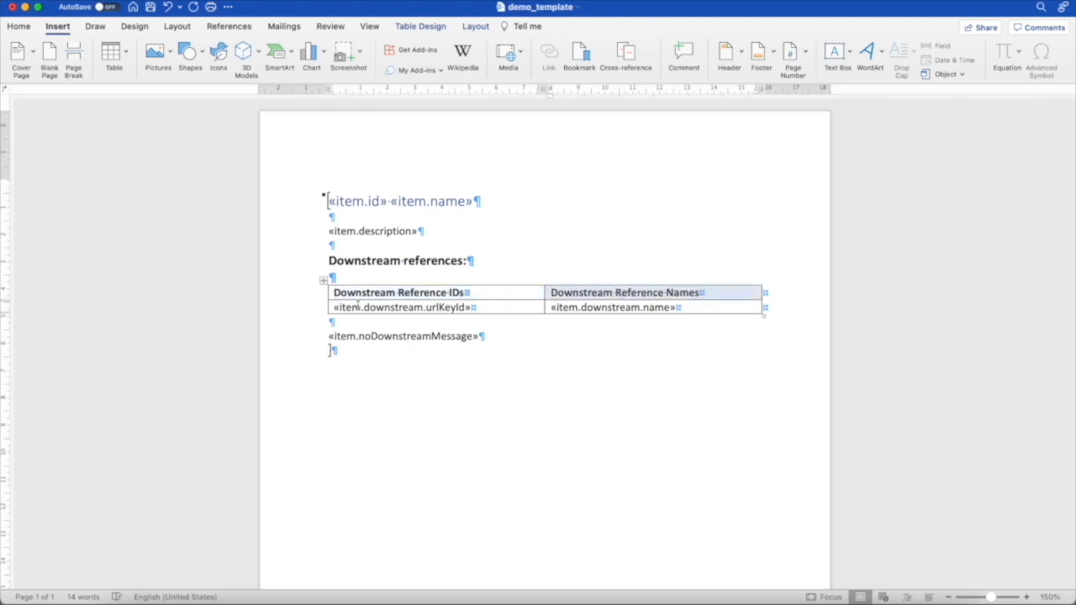
Bookmark the table row holding the two downstream merge fields as loop_item_downstream
{"action": "left_click_drag", "start_coordinate": [334, 308], "coordinate": [595, 309]}
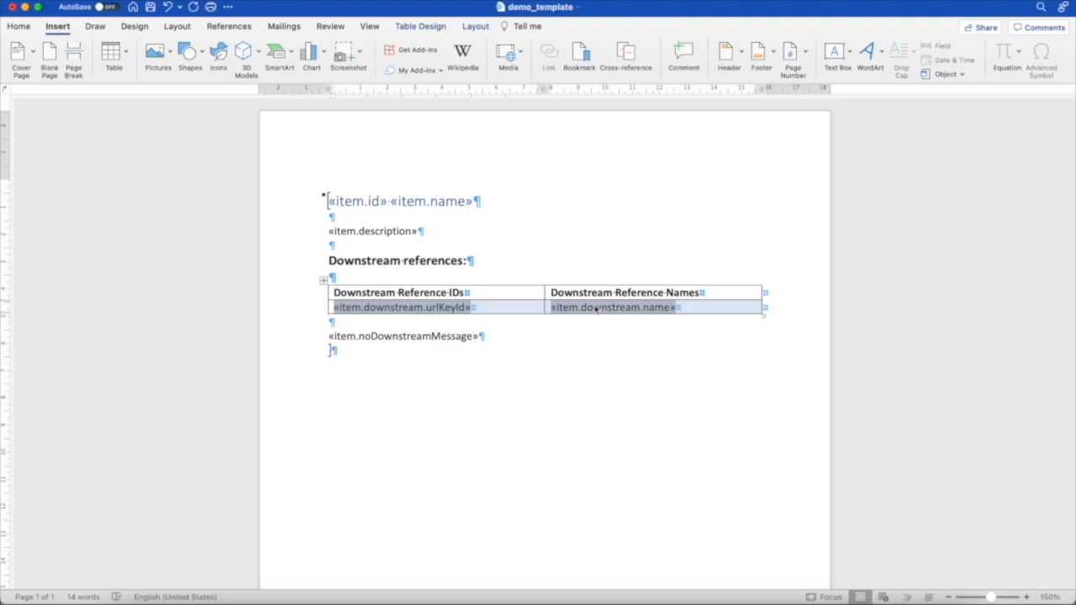
{"action": "left_click", "coordinate": [579, 56]}
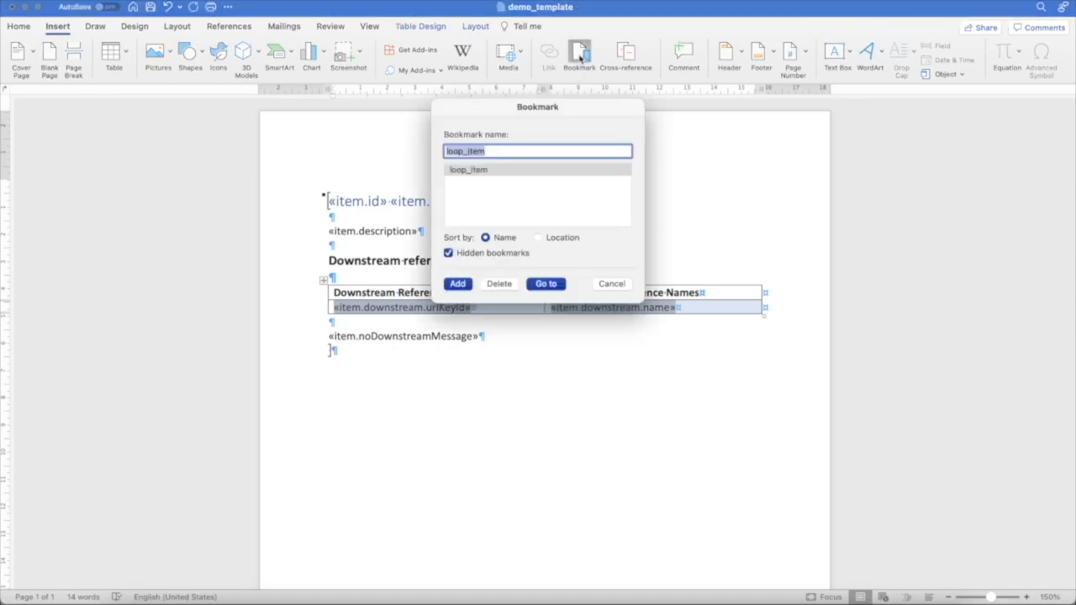
{"action": "type", "text": "loop_item_downstream"}
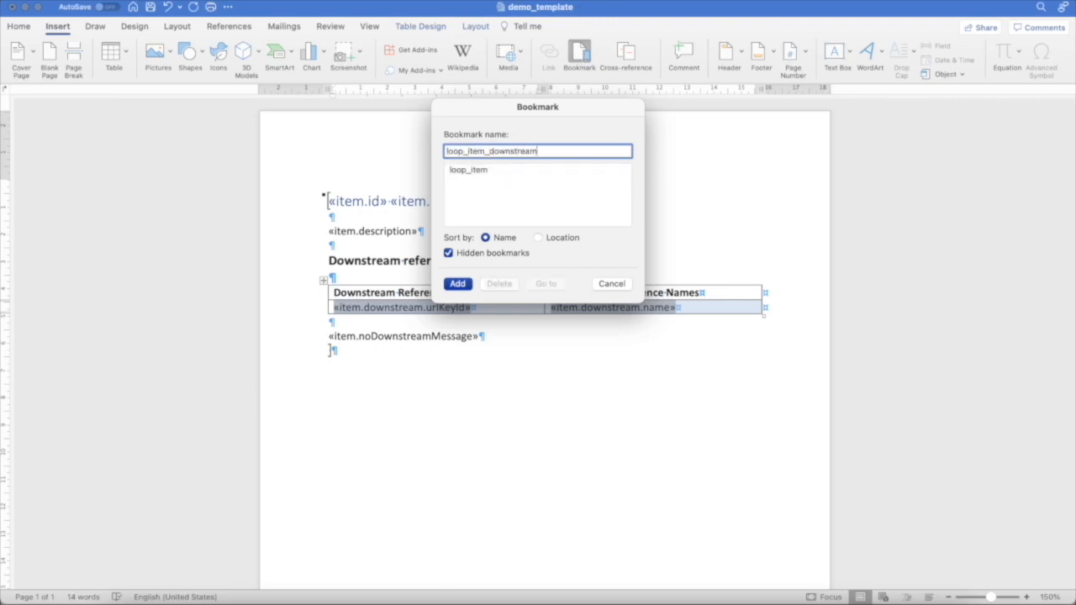
{"action": "left_click", "coordinate": [459, 283]}
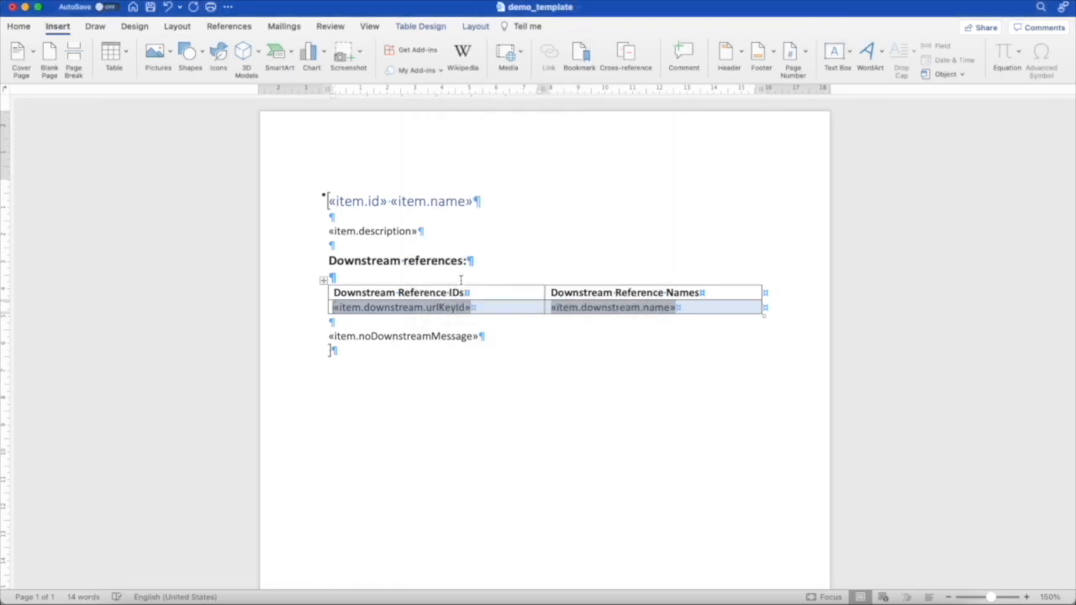
Check which part of the template the loop_item bookmark covers by going to it from the bookmark list
{"action": "left_click", "coordinate": [579, 55]}
{"action": "left_click", "coordinate": [493, 172]}
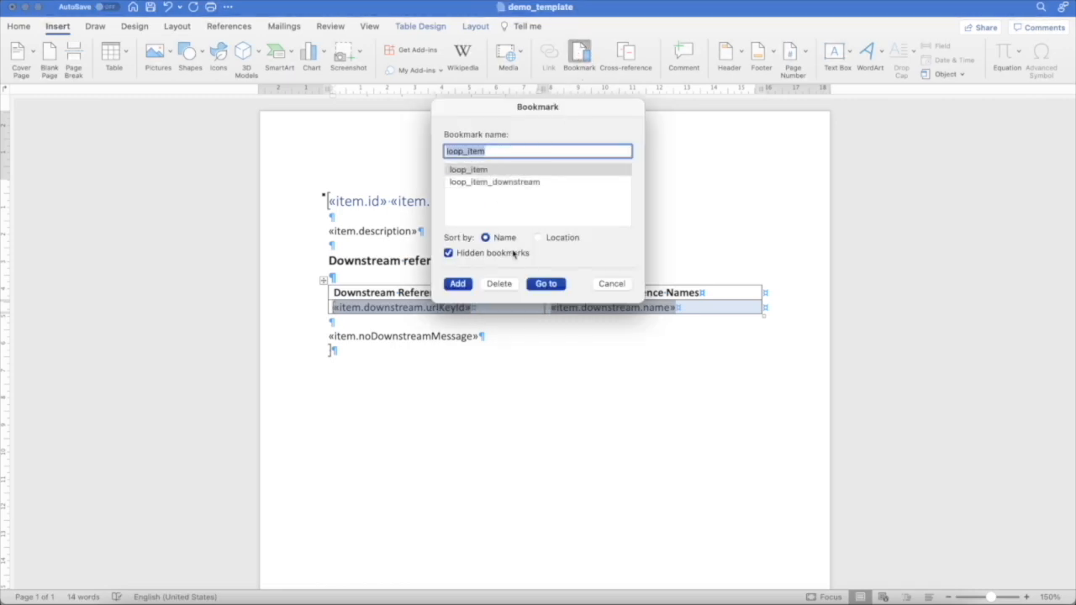
{"action": "left_click", "coordinate": [546, 284]}
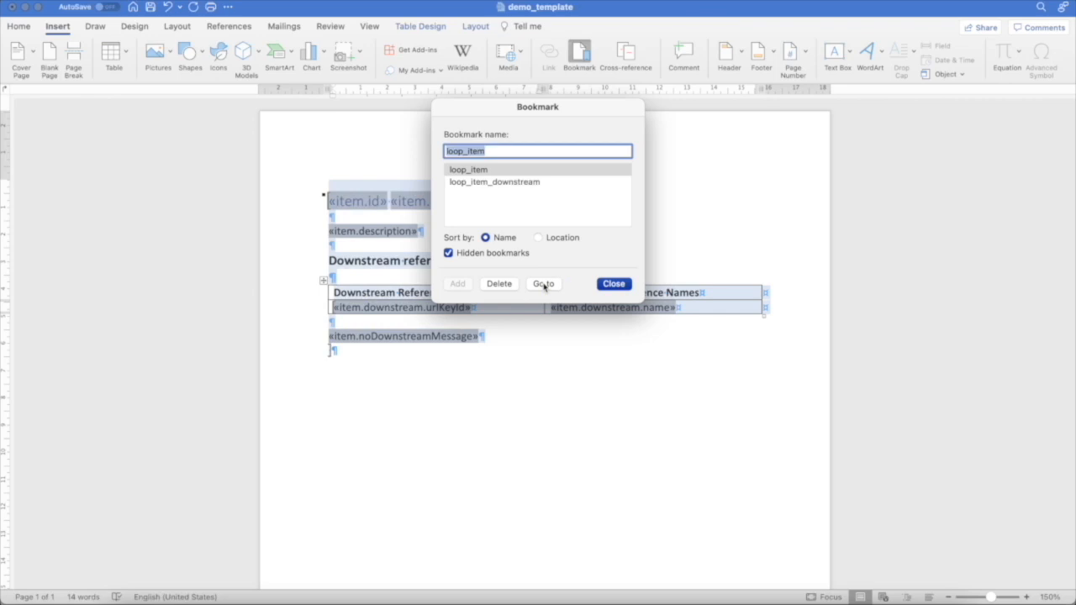
{"action": "left_click", "coordinate": [616, 284]}
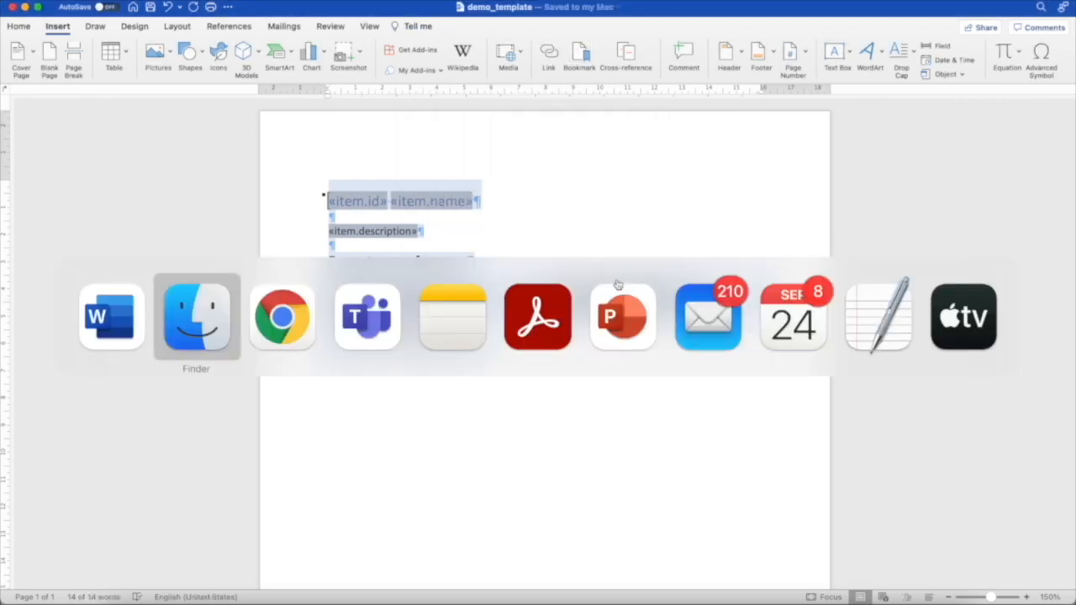
Switch to Chrome and export the 1 System Requirements tracker with Simple Word Export, uploading demo_template.docx as the template
{"action": "key", "text": "super+Tab"}
{"action": "left_click", "coordinate": [461, 159]}
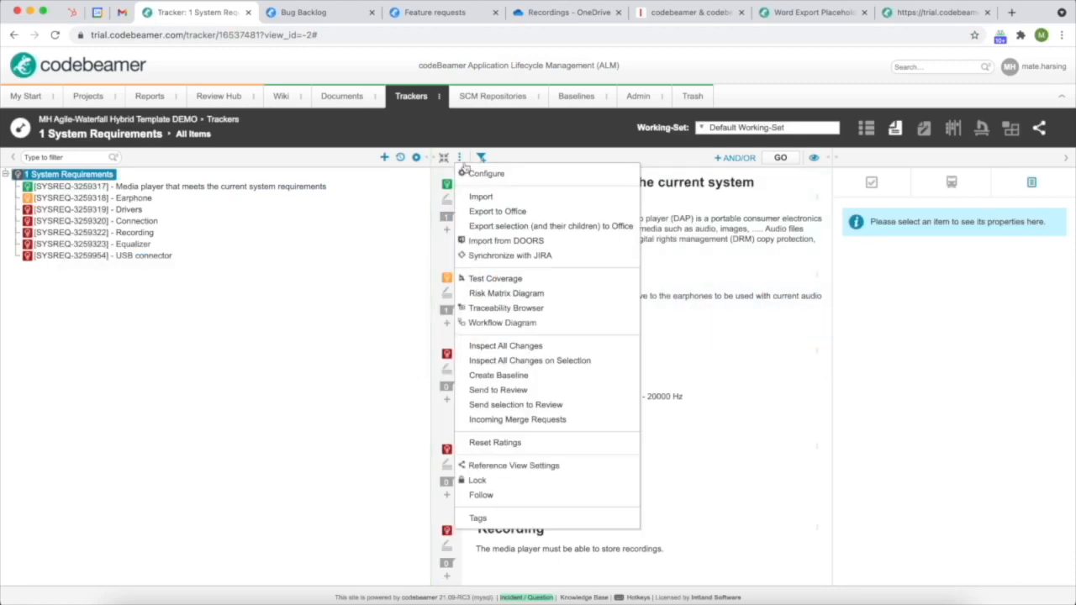
{"action": "left_click", "coordinate": [485, 214]}
{"action": "left_click", "coordinate": [394, 491]}
{"action": "double_click", "coordinate": [435, 218]}
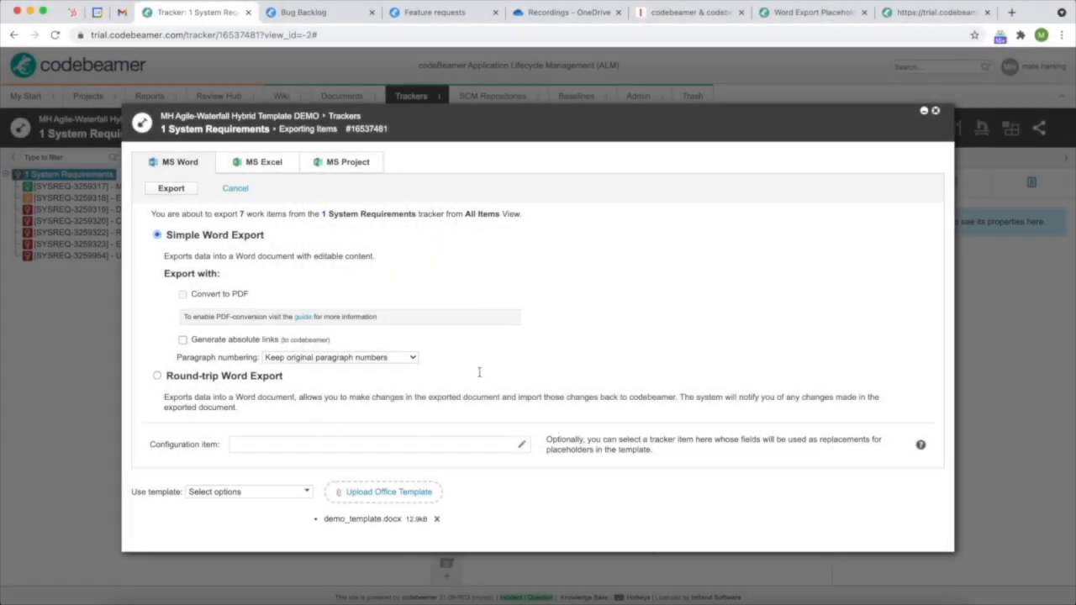
{"action": "left_click", "coordinate": [183, 191]}
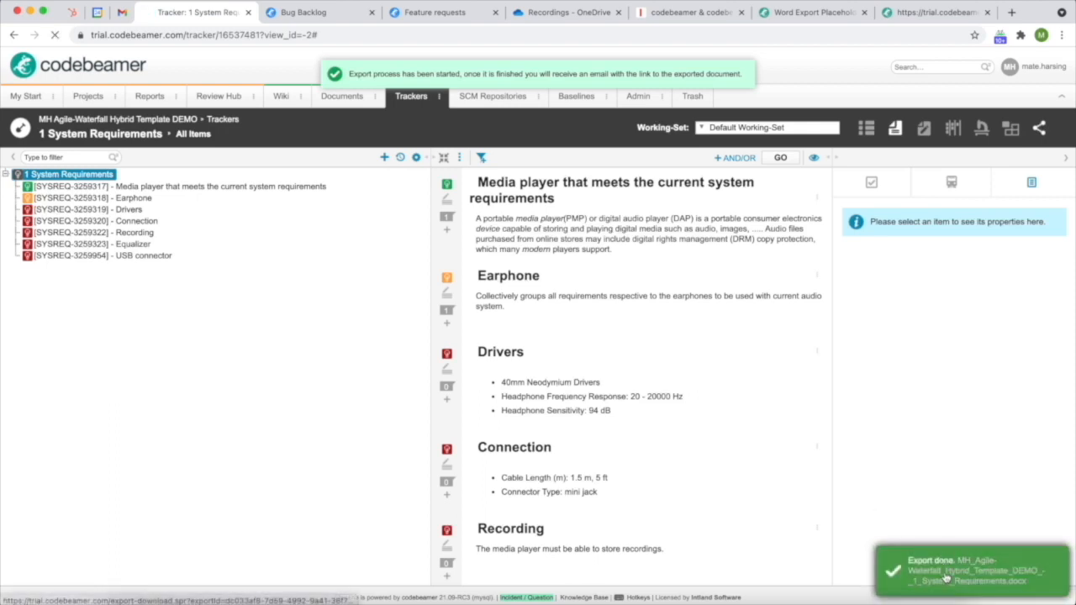
Open the exported Word document, review its downstream reference tables, and follow the HARDREQ-3259286 link under Earphone
{"action": "left_click", "coordinate": [946, 577]}
{"action": "left_click", "coordinate": [70, 600]}
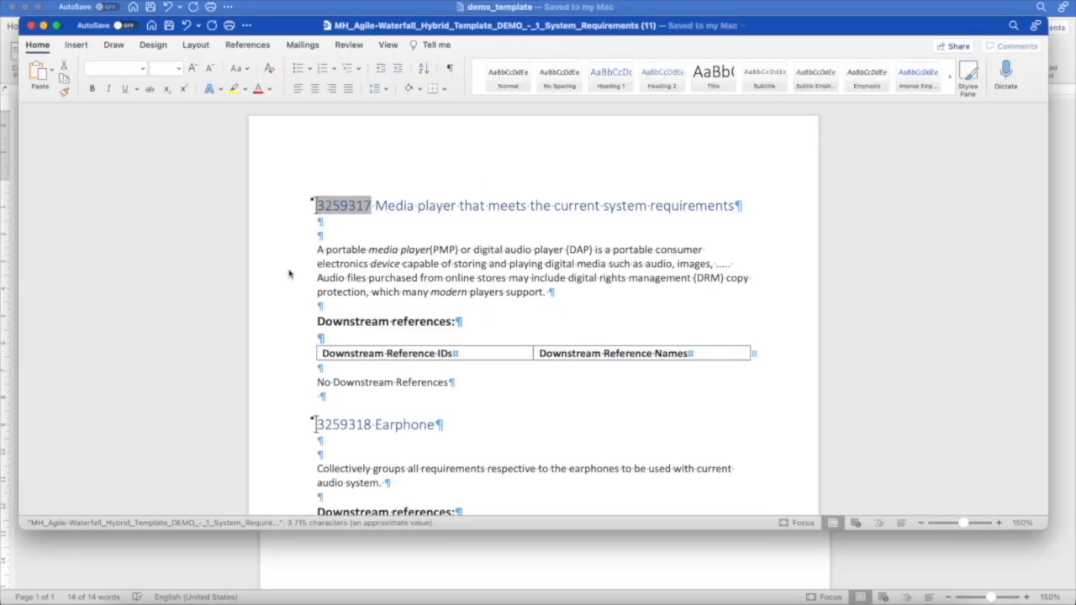
{"action": "scroll", "coordinate": [583, 412], "scroll_direction": "down", "scroll_amount": 3}
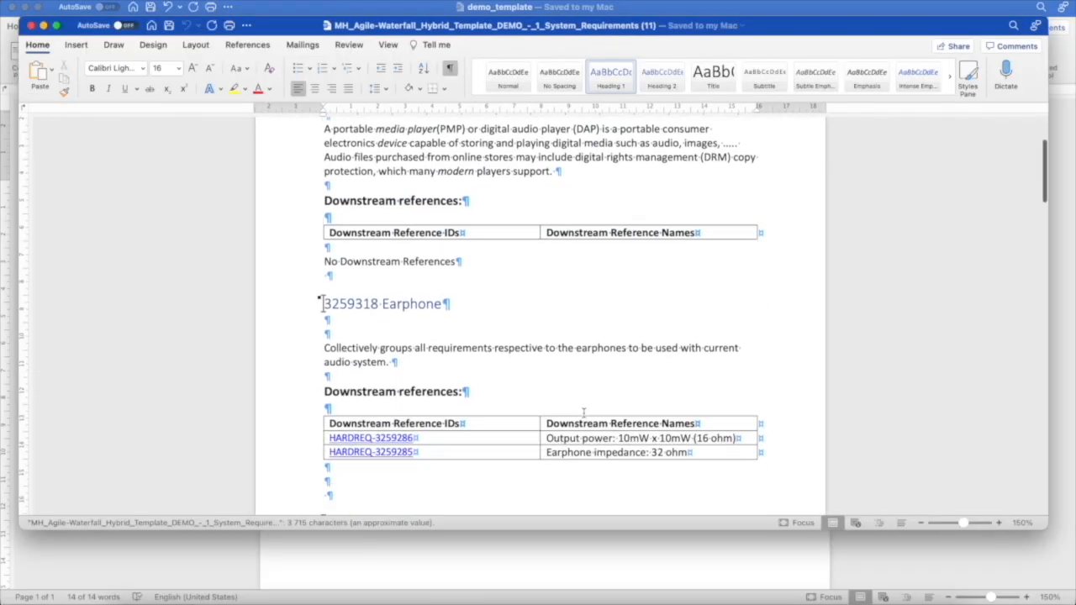
{"action": "scroll", "coordinate": [537, 295], "scroll_direction": "up", "scroll_amount": 2}
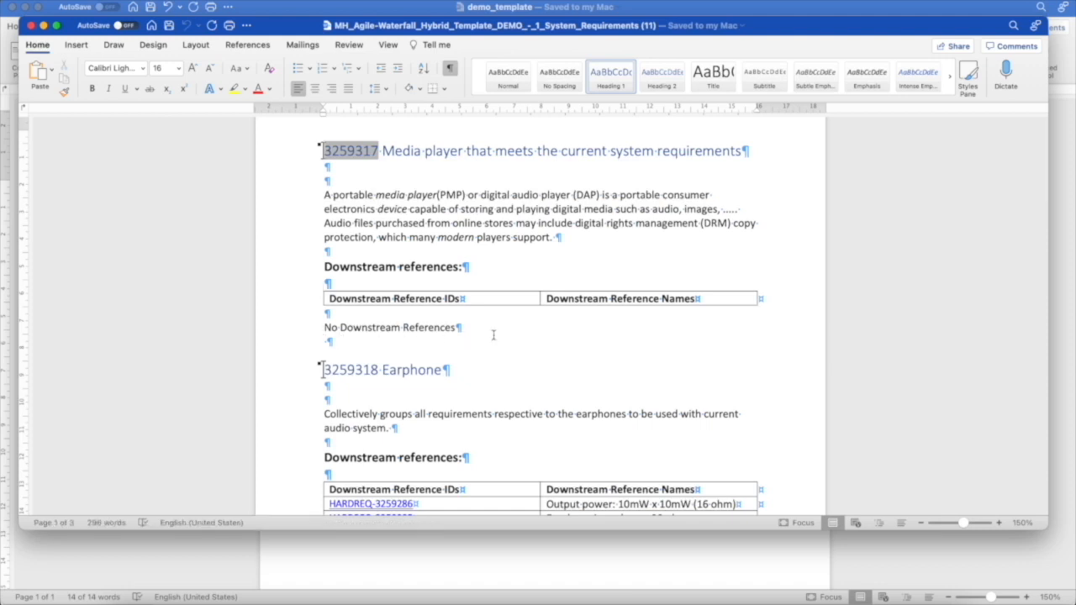
{"action": "scroll", "coordinate": [494, 336], "scroll_direction": "down", "scroll_amount": 5}
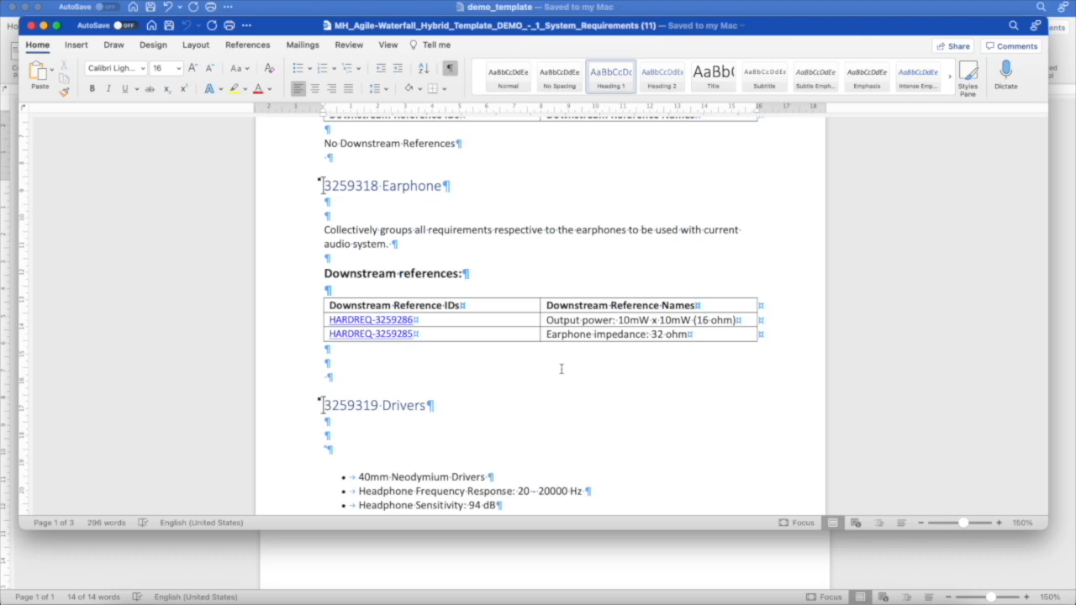
{"action": "left_click", "coordinate": [369, 323]}
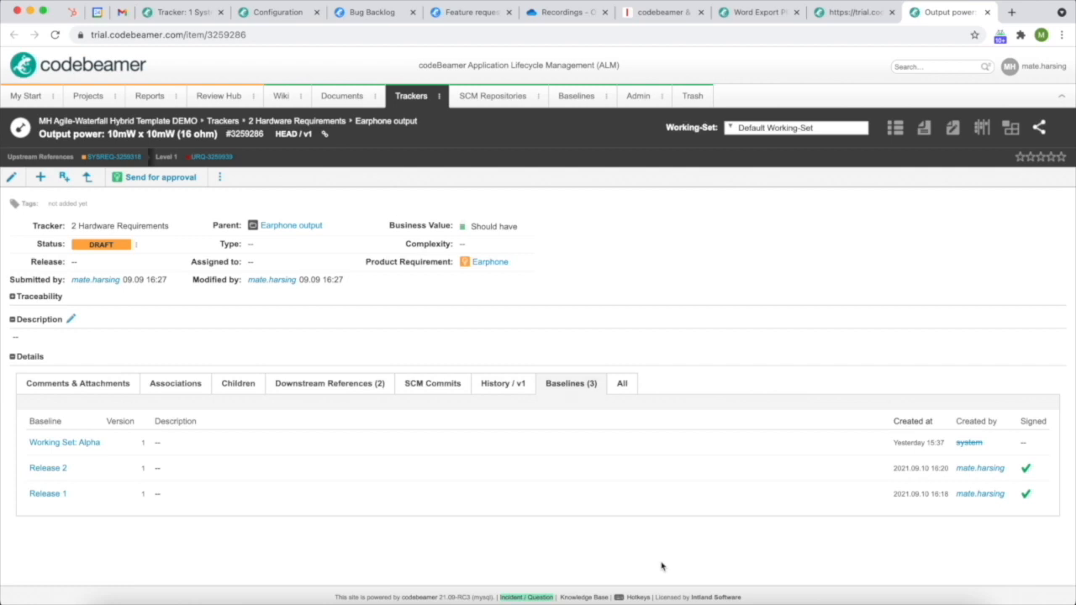
Open the field configuration of the 1 System Requirements tracker, show property names, and examine the fields' properties
{"action": "left_click", "coordinate": [171, 12]}
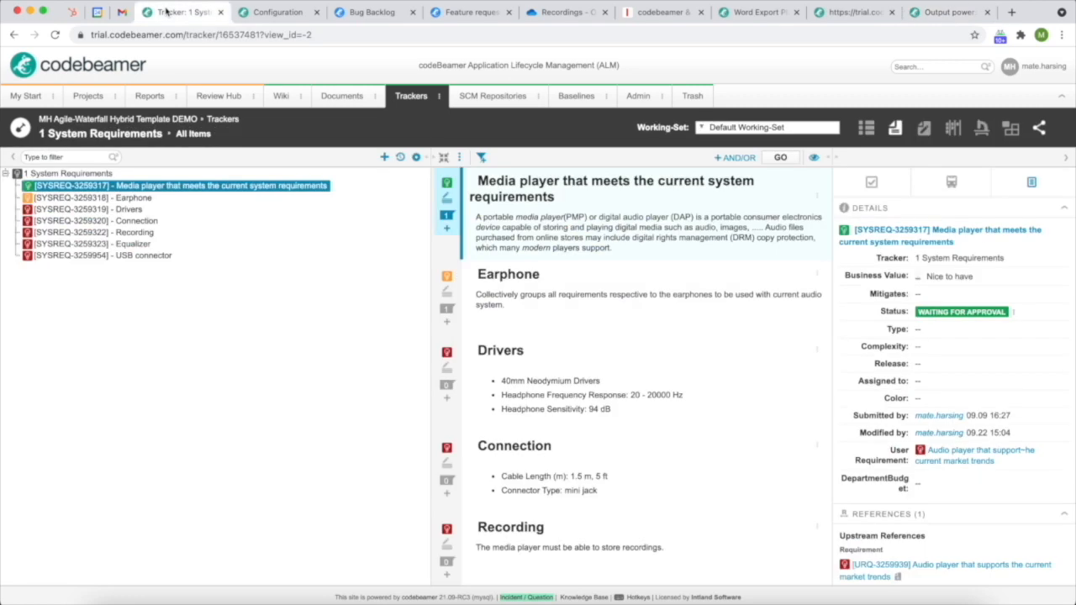
{"action": "left_click", "coordinate": [463, 158]}
{"action": "left_click", "coordinate": [483, 174]}
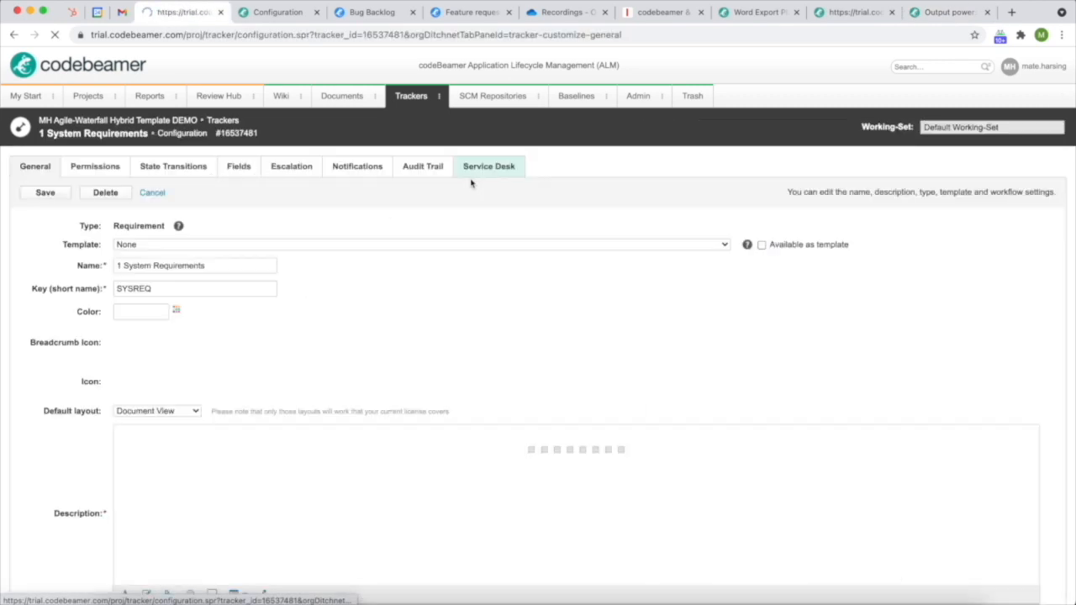
{"action": "left_click", "coordinate": [238, 167]}
{"action": "scroll", "coordinate": [252, 529], "scroll_direction": "down", "scroll_amount": 5}
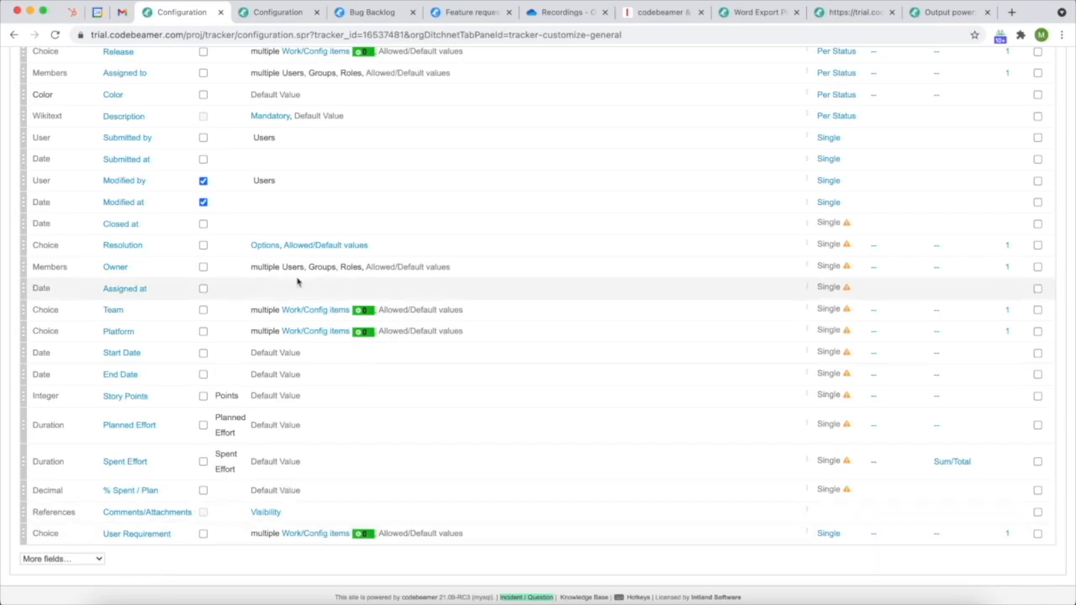
{"action": "scroll", "coordinate": [298, 280], "scroll_direction": "up", "scroll_amount": 5}
{"action": "left_click", "coordinate": [223, 225]}
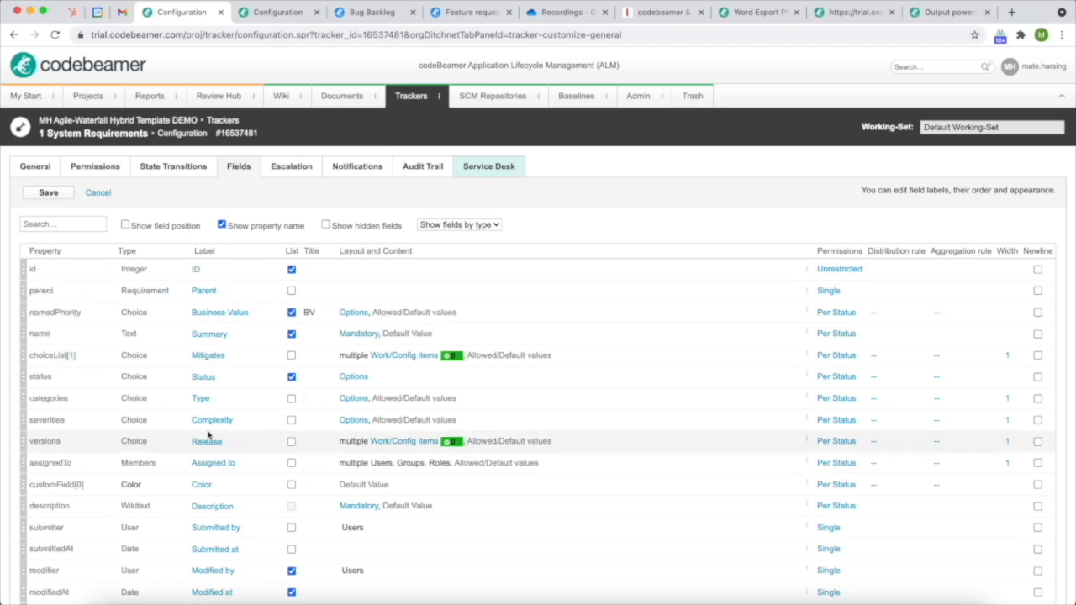
{"action": "scroll", "coordinate": [210, 437], "scroll_direction": "down", "scroll_amount": 5}
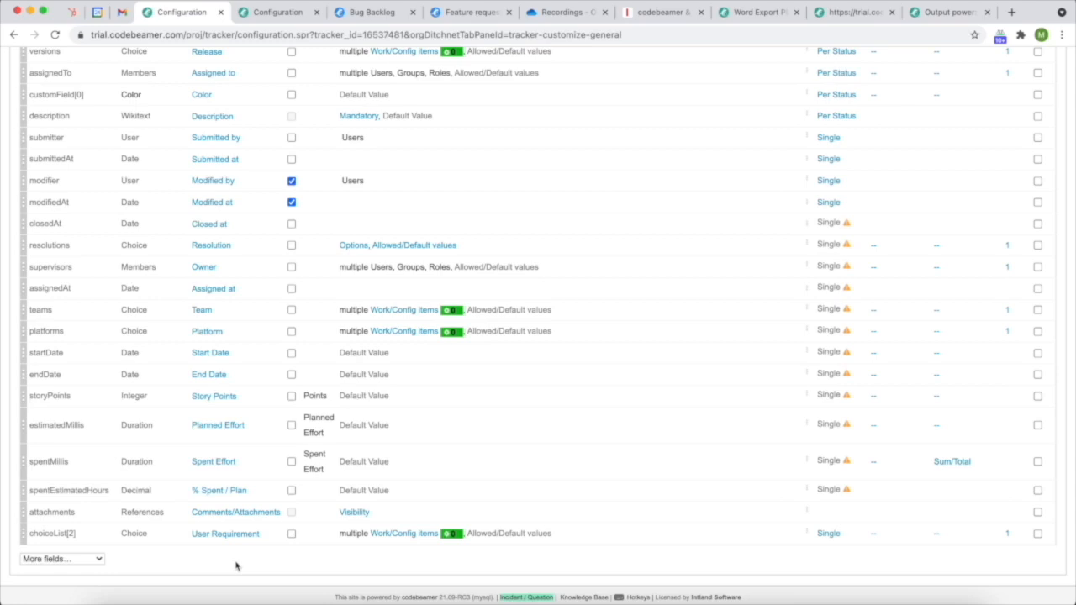
{"action": "scroll", "coordinate": [235, 565], "scroll_direction": "up", "scroll_amount": 5}
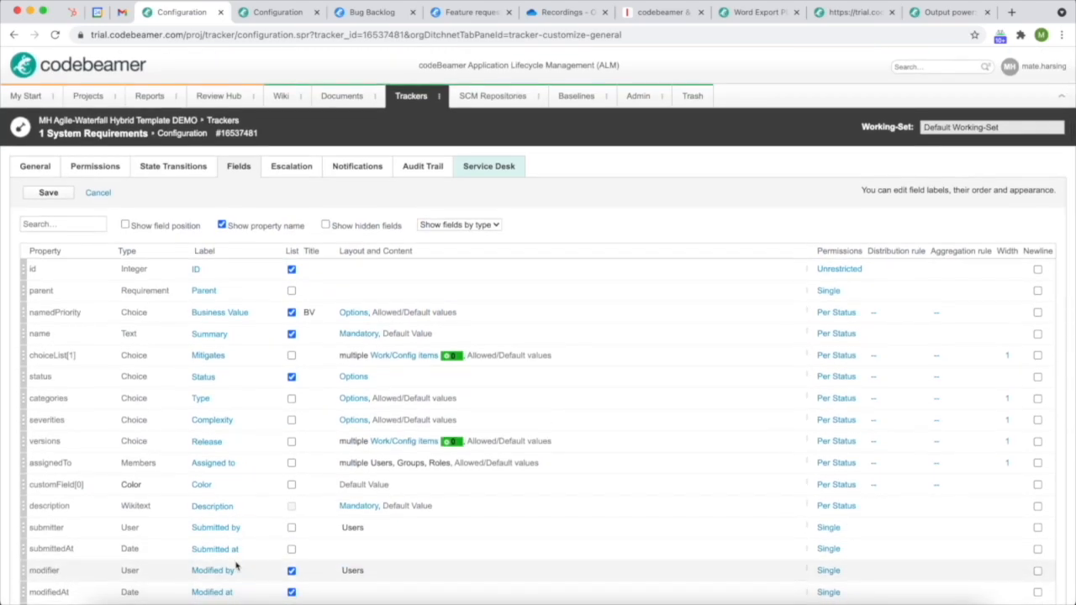
Open the tracker item "Media player that meets the current system requirements" and load its REST data at trial.codebeamer.com/rest/item/3259317
{"action": "left_click", "coordinate": [80, 137]}
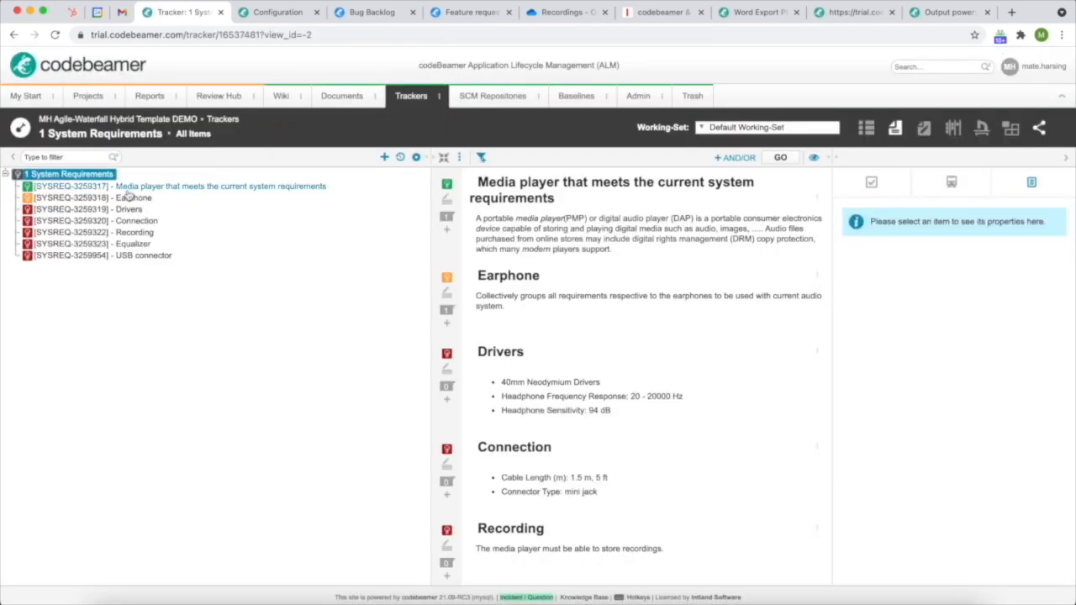
{"action": "double_click", "coordinate": [127, 190]}
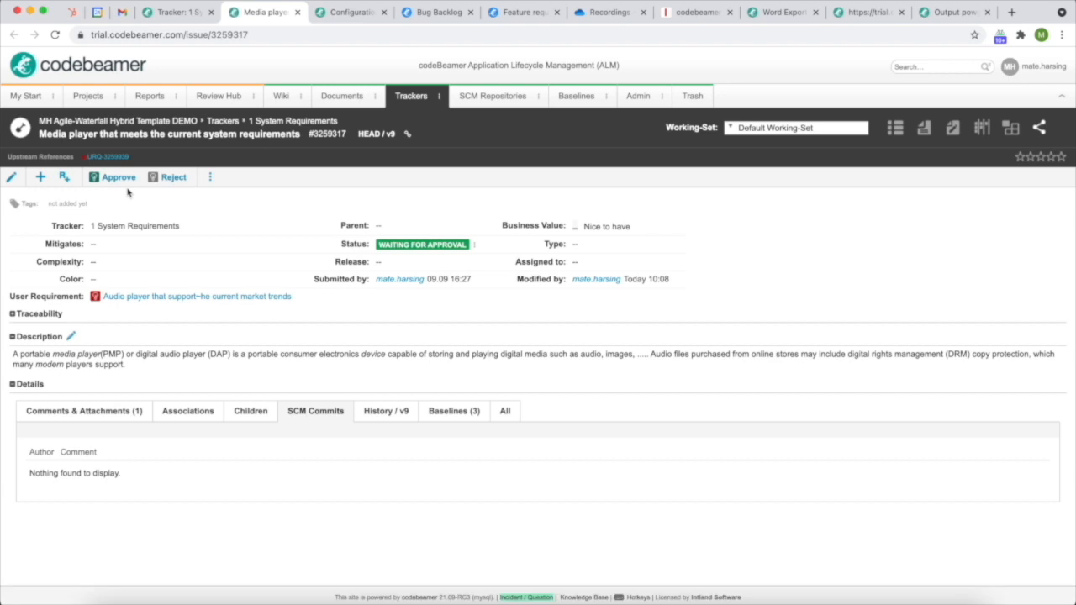
{"action": "double_click", "coordinate": [199, 35]}
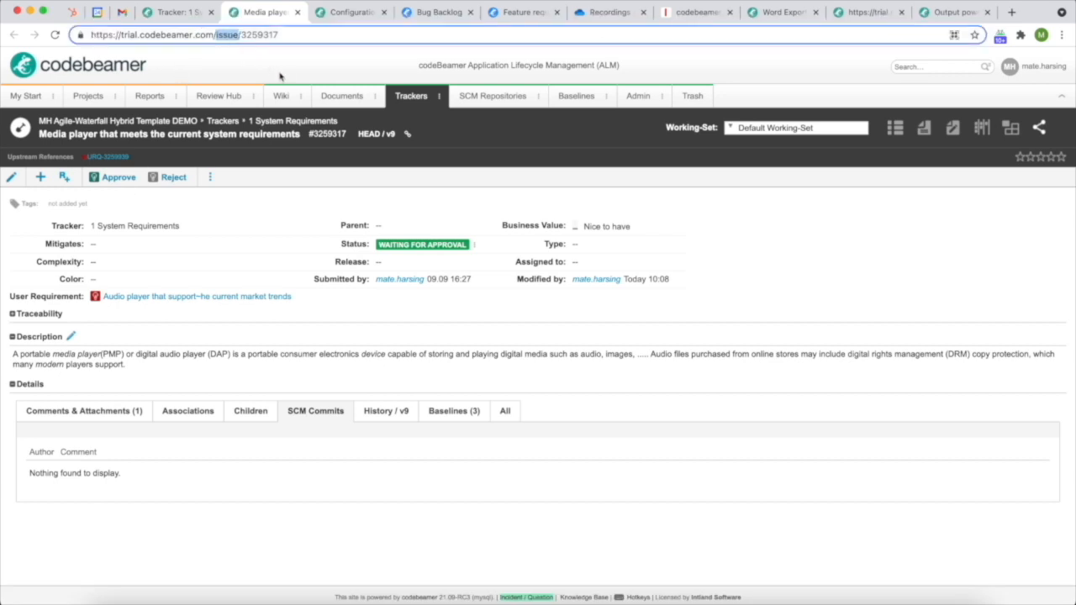
{"action": "type", "text": "rest/"}
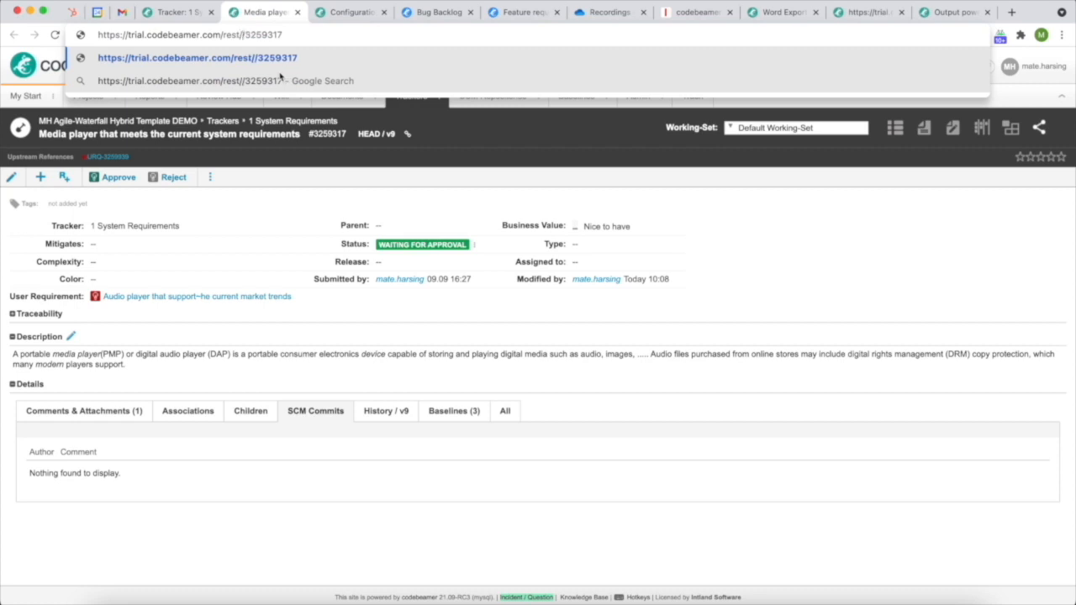
{"action": "type", "text": "item"}
{"action": "key", "text": "Return"}
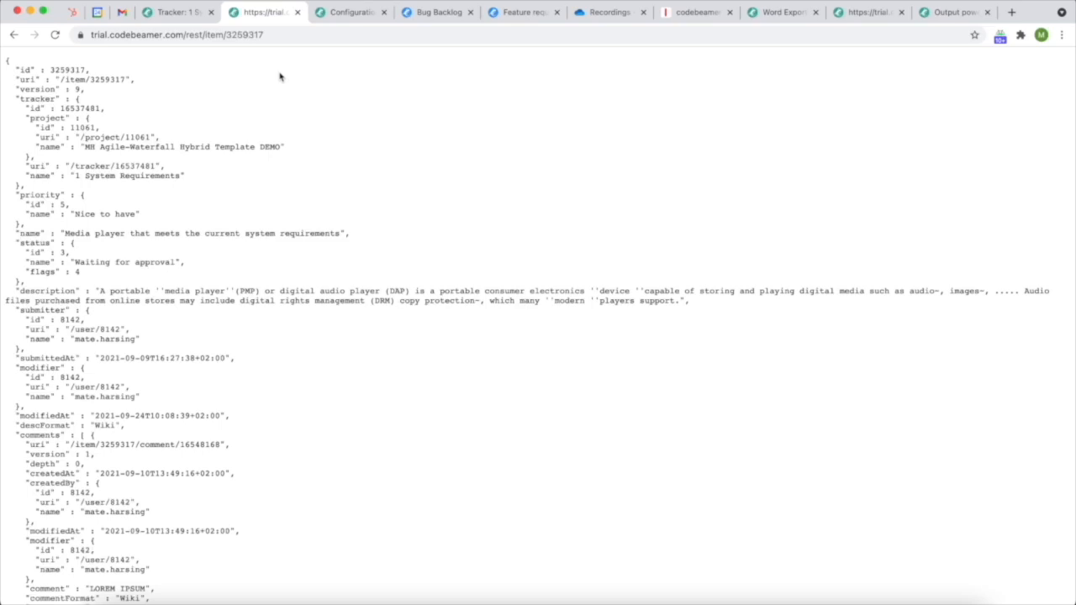
Search the item's REST data for "userreq"
{"action": "key", "text": "super+f"}
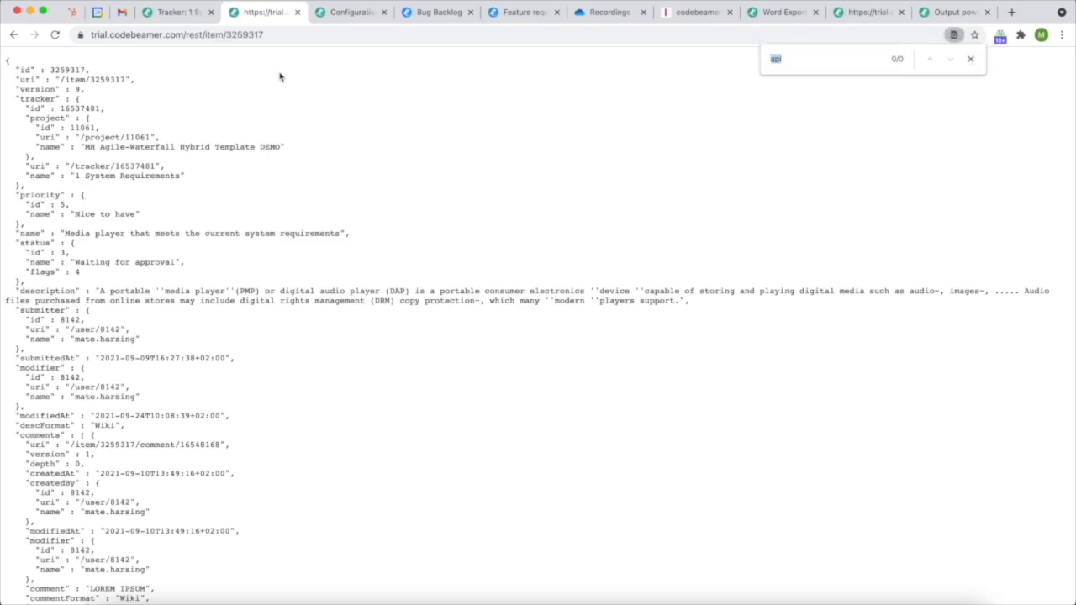
{"action": "type", "text": "user"}
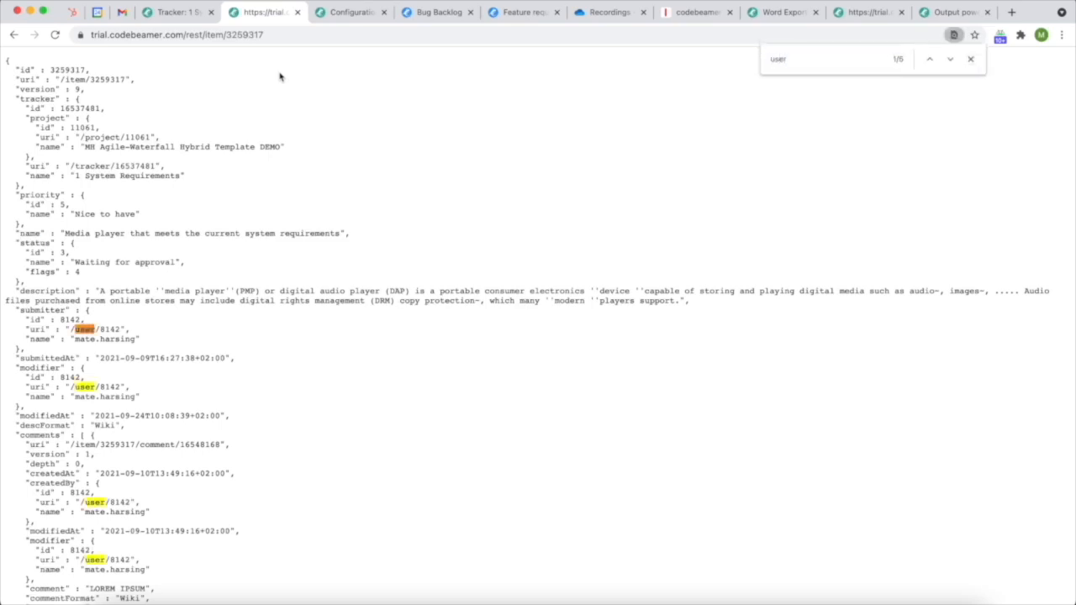
{"action": "type", "text": "req"}
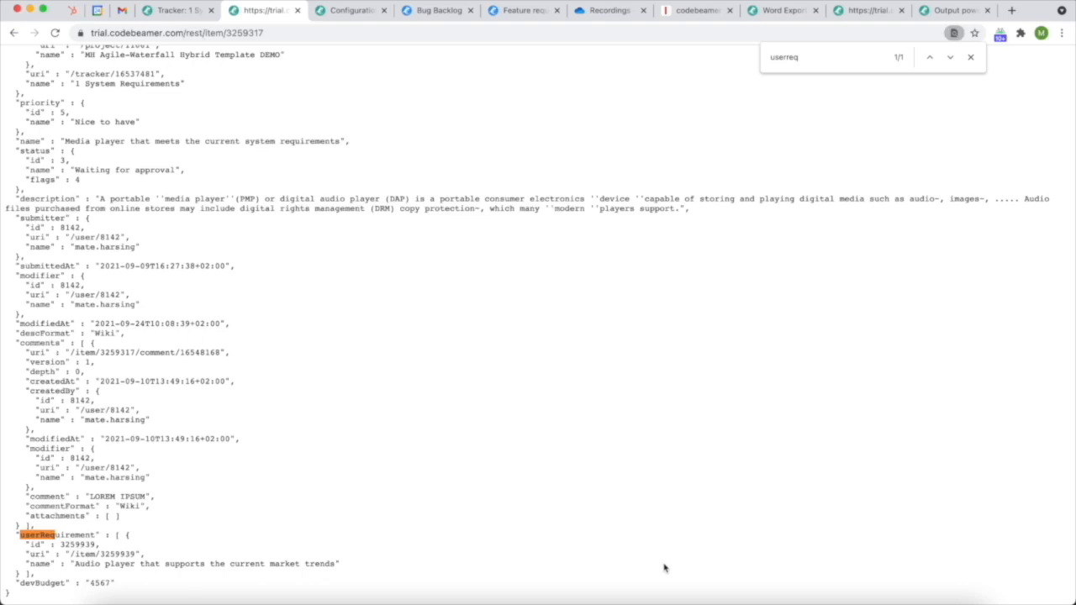
Switch to demo_template in Word and add two empty paragraphs below the item.noDownstreamMessage field
{"action": "right_click", "coordinate": [715, 599]}
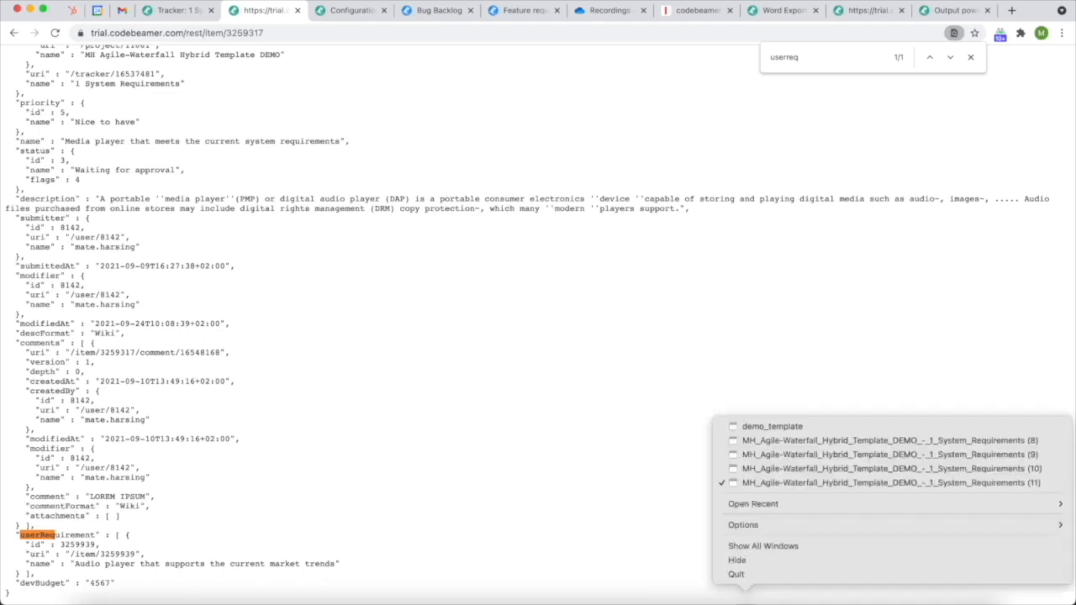
{"action": "left_click", "coordinate": [774, 426]}
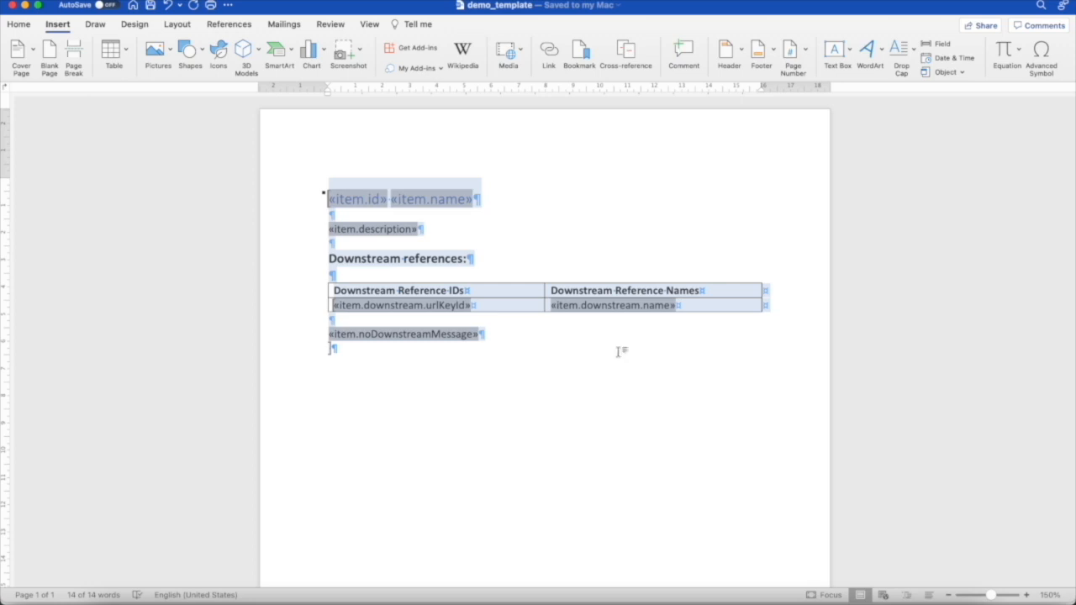
{"action": "left_click", "coordinate": [492, 333]}
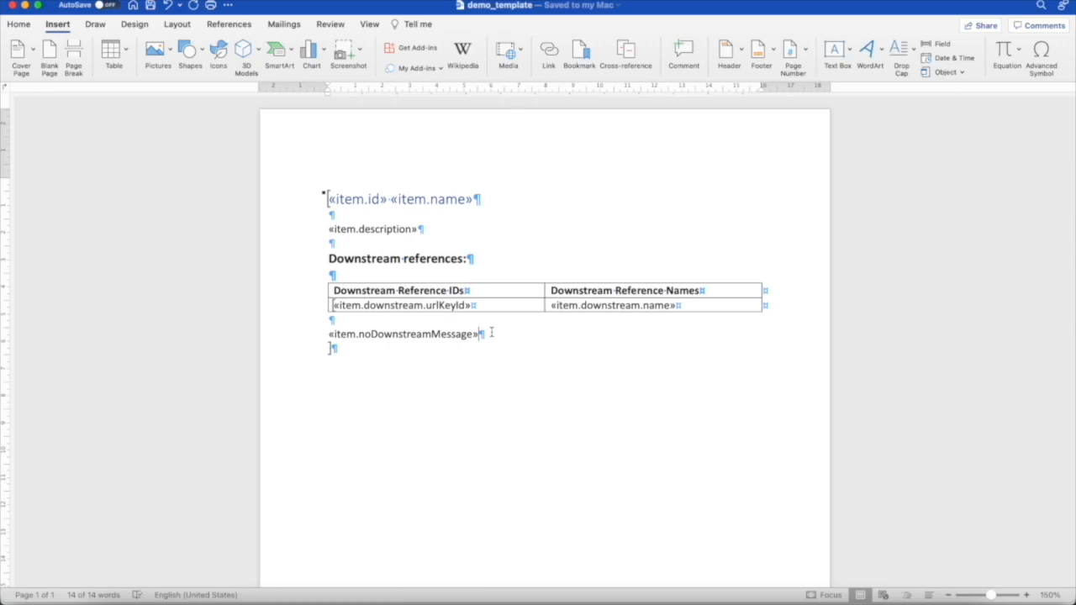
{"action": "key", "text": "Return"}
{"action": "key", "text": "Return"}
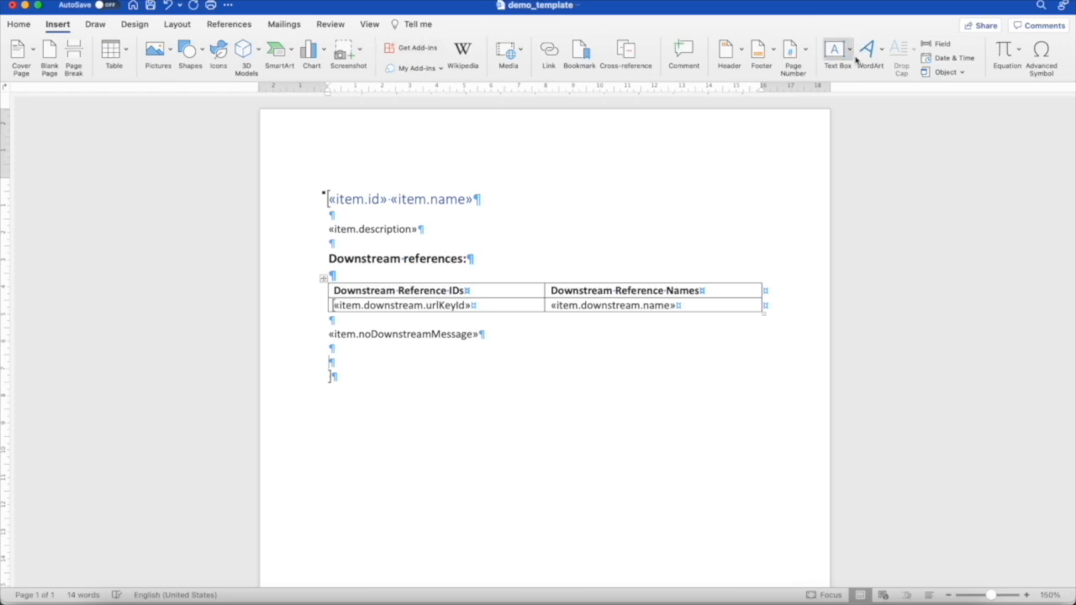
Insert the merge field item.userRequirement in the new paragraph, add a line below it, and save the template
{"action": "left_click", "coordinate": [939, 45]}
{"action": "left_click", "coordinate": [579, 163]}
{"action": "key", "text": "m"}
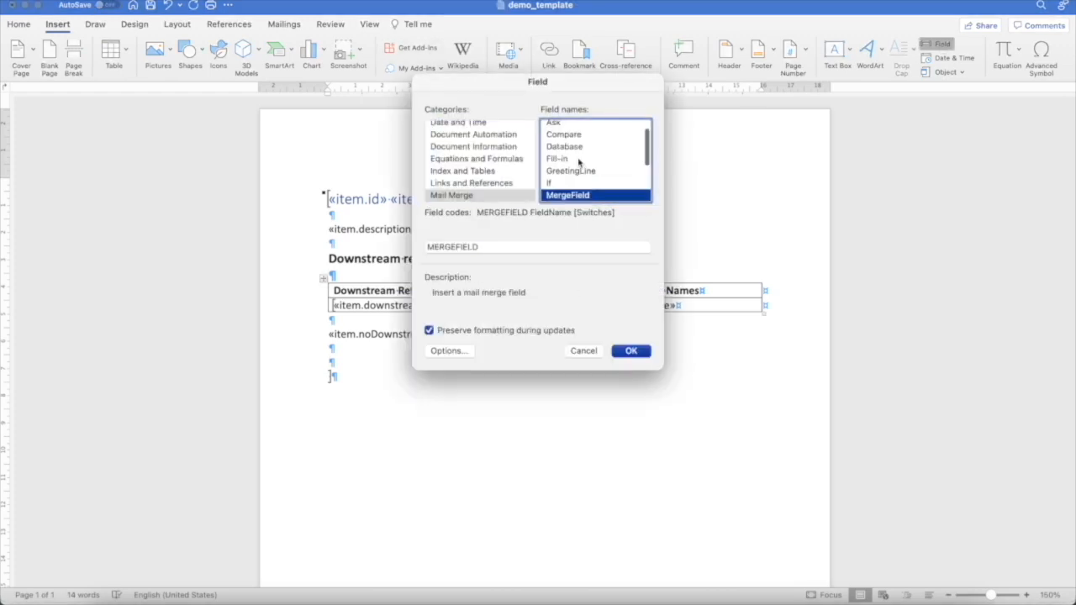
{"action": "left_click", "coordinate": [509, 244]}
{"action": "type", "text": "item."}
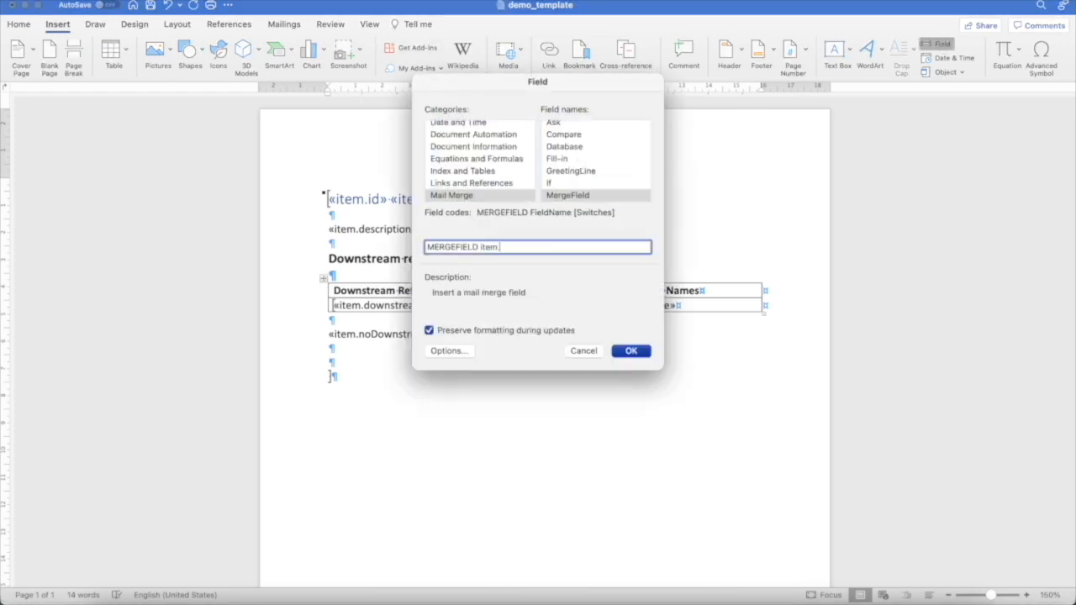
{"action": "type", "text": "userRequirement"}
{"action": "left_click", "coordinate": [642, 352]}
{"action": "key", "text": "Return"}
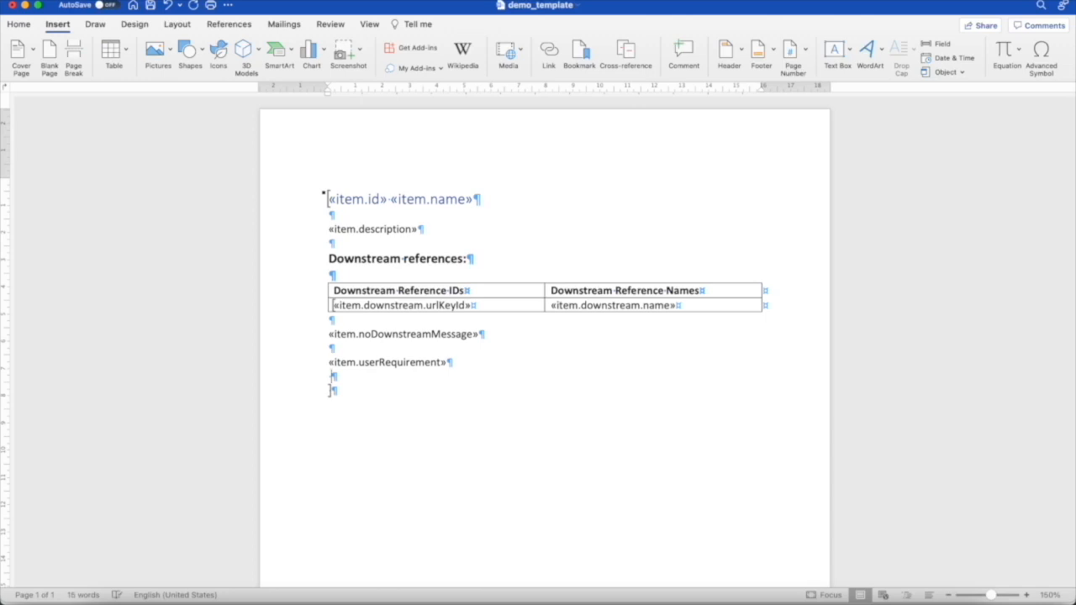
{"action": "key", "text": "super+s"}
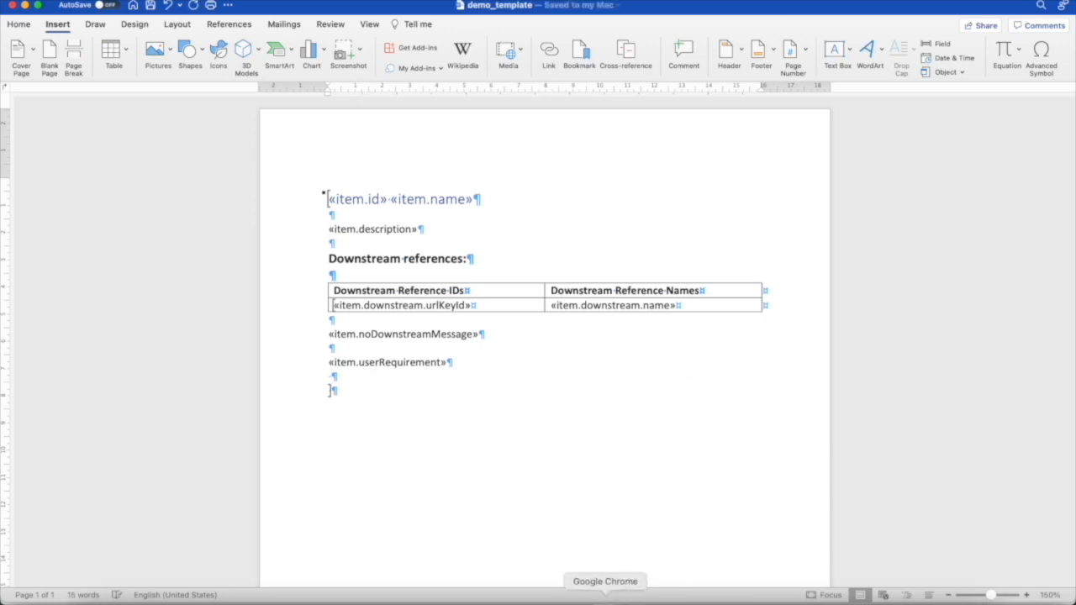
Switch to Chrome and export the 1 System Requirements tracker with Simple Word Export, uploading demo_template.docx as the template
{"action": "key", "text": "super+Tab"}
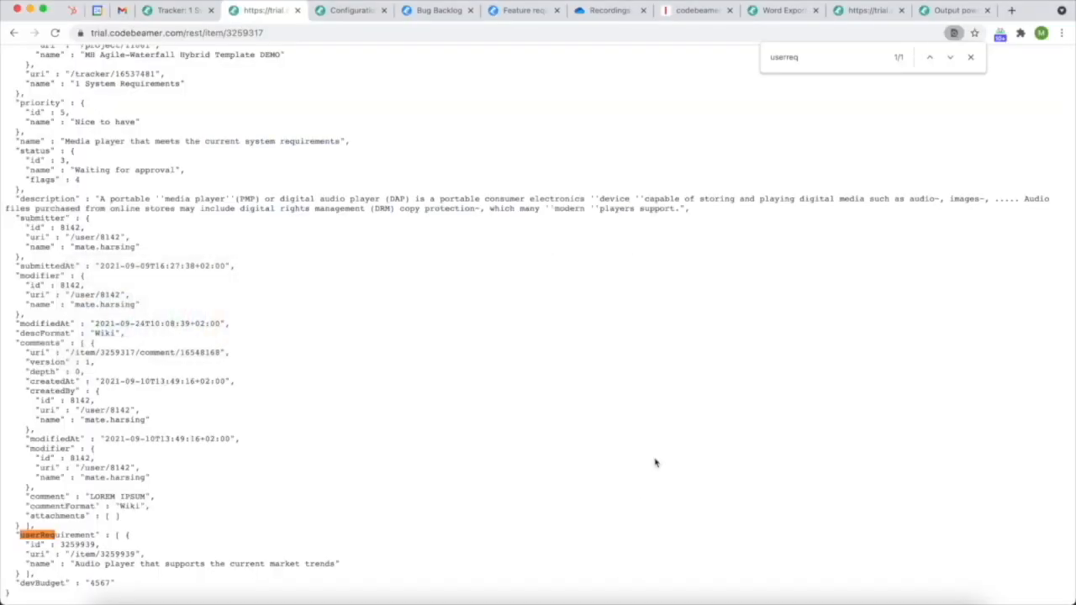
{"action": "left_click", "coordinate": [189, 13]}
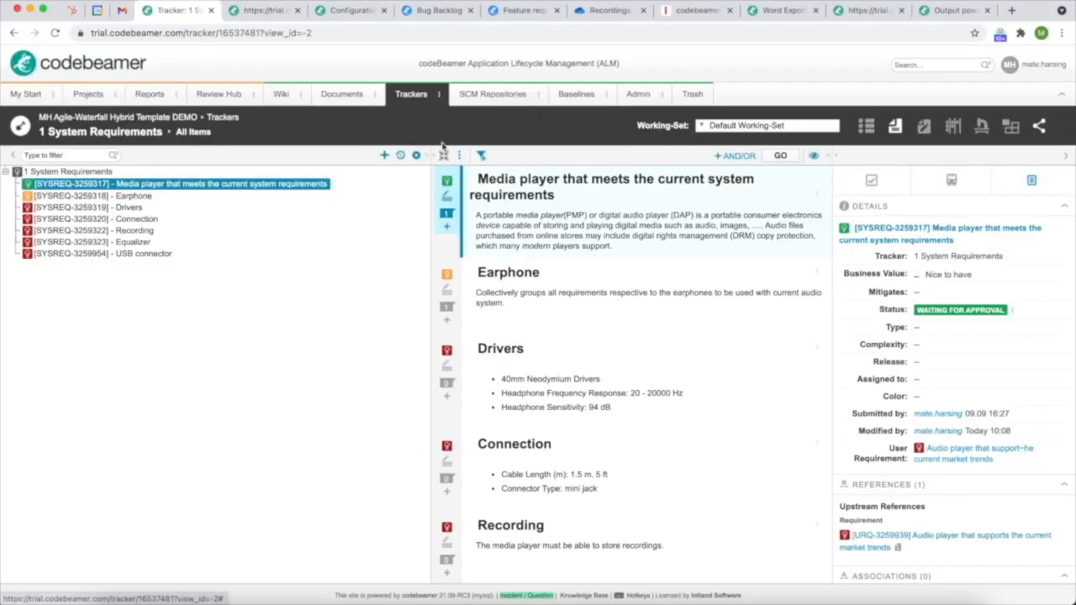
{"action": "left_click", "coordinate": [460, 158]}
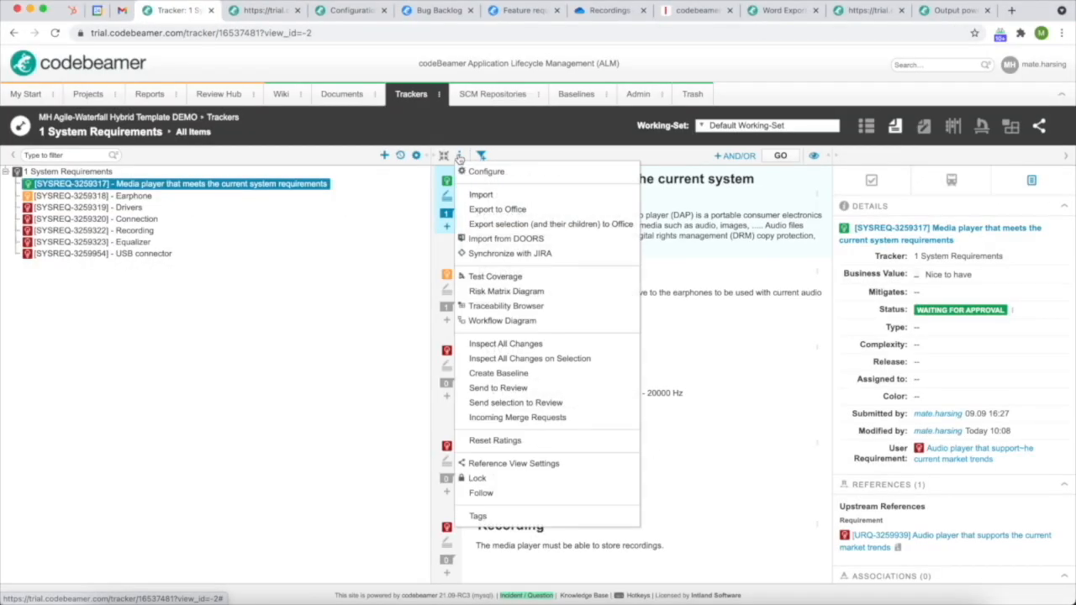
{"action": "left_click", "coordinate": [513, 210]}
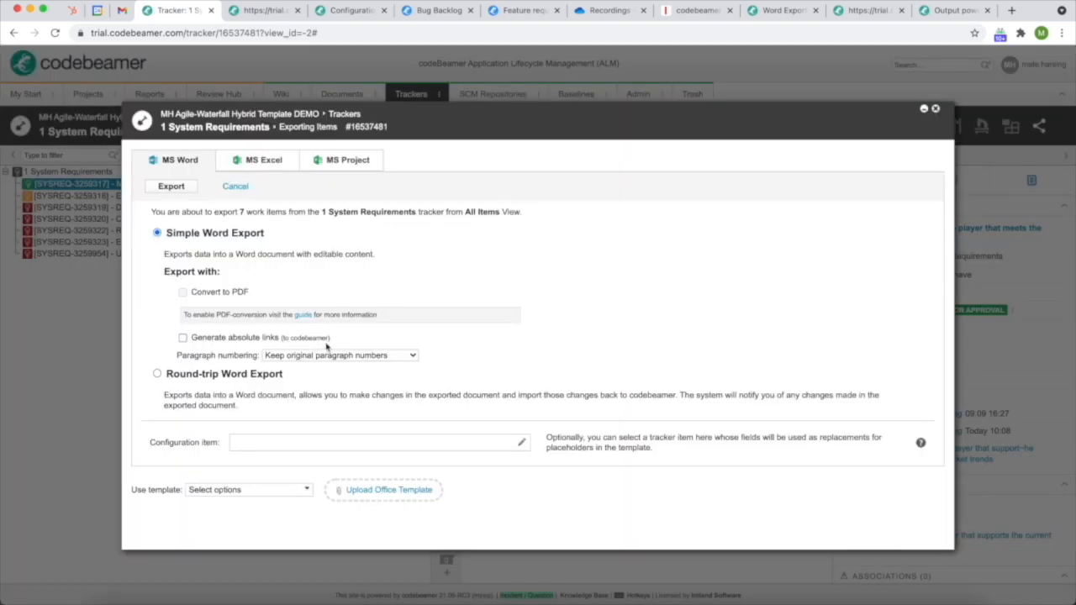
{"action": "left_click", "coordinate": [357, 494]}
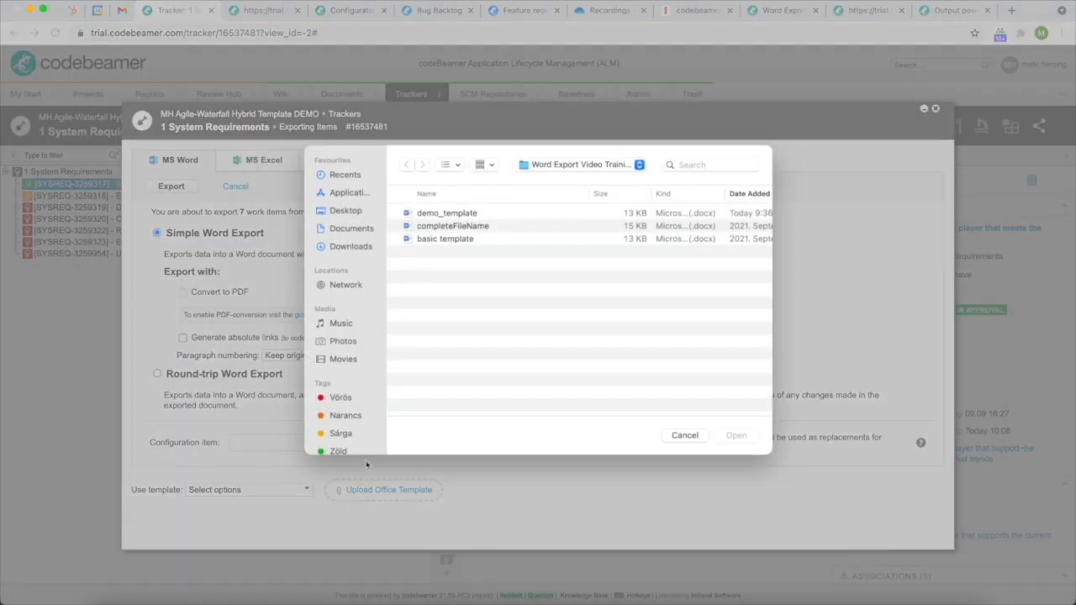
{"action": "double_click", "coordinate": [466, 216]}
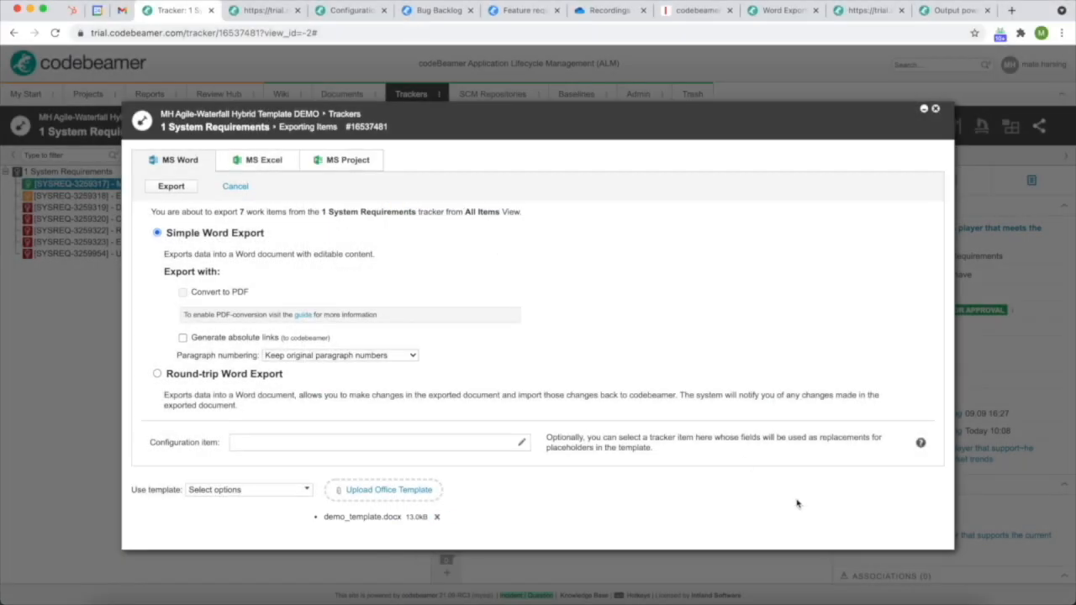
{"action": "left_click", "coordinate": [179, 194]}
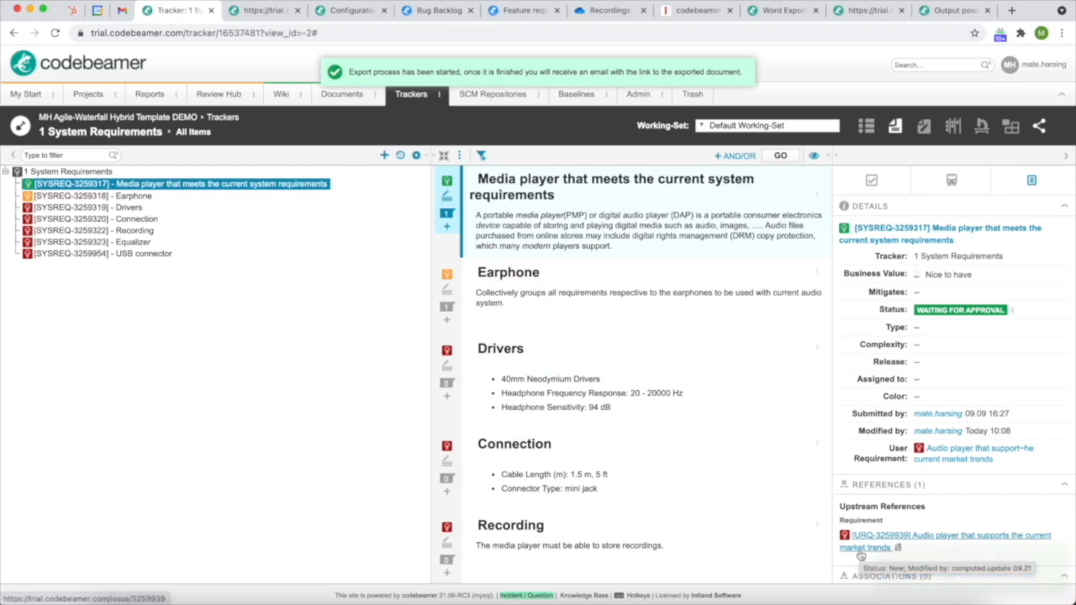
Download the exported System Requirements document and open it in Word
{"action": "left_click", "coordinate": [928, 576]}
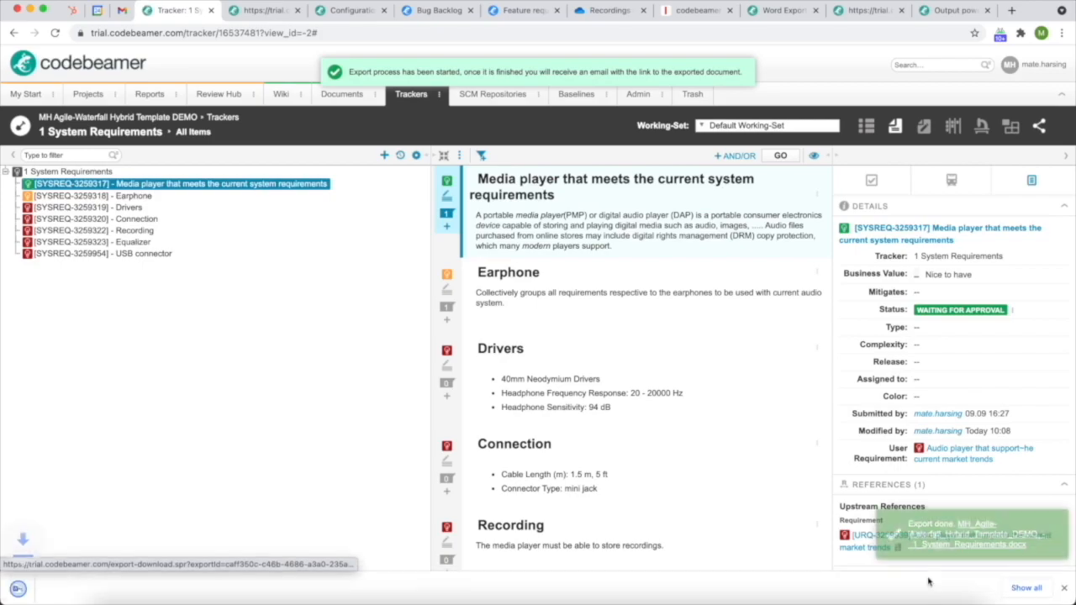
{"action": "left_click", "coordinate": [63, 587]}
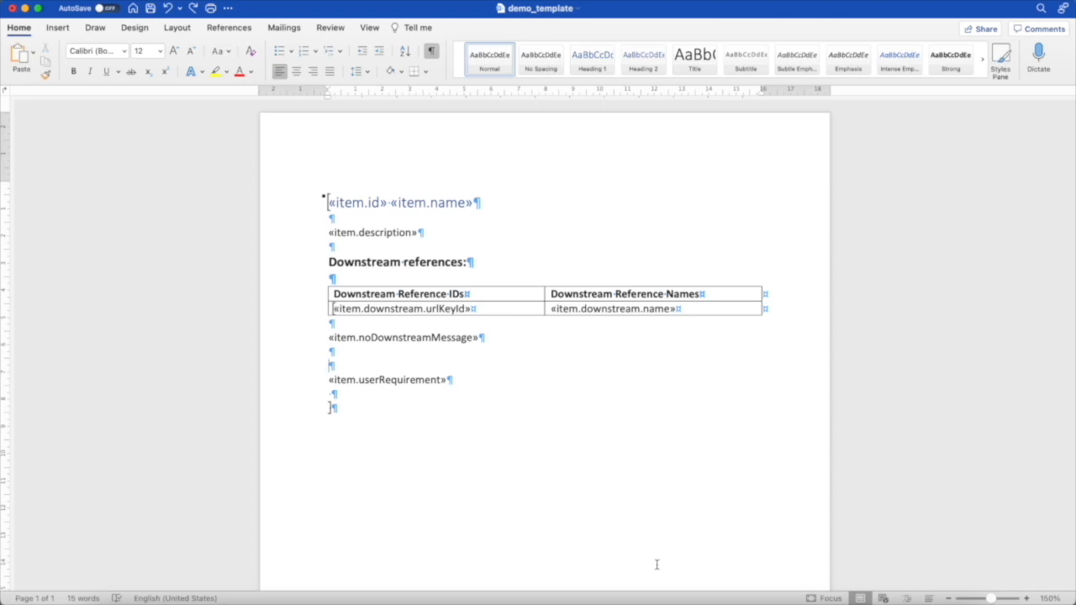
{"action": "key", "text": "super+Tab"}
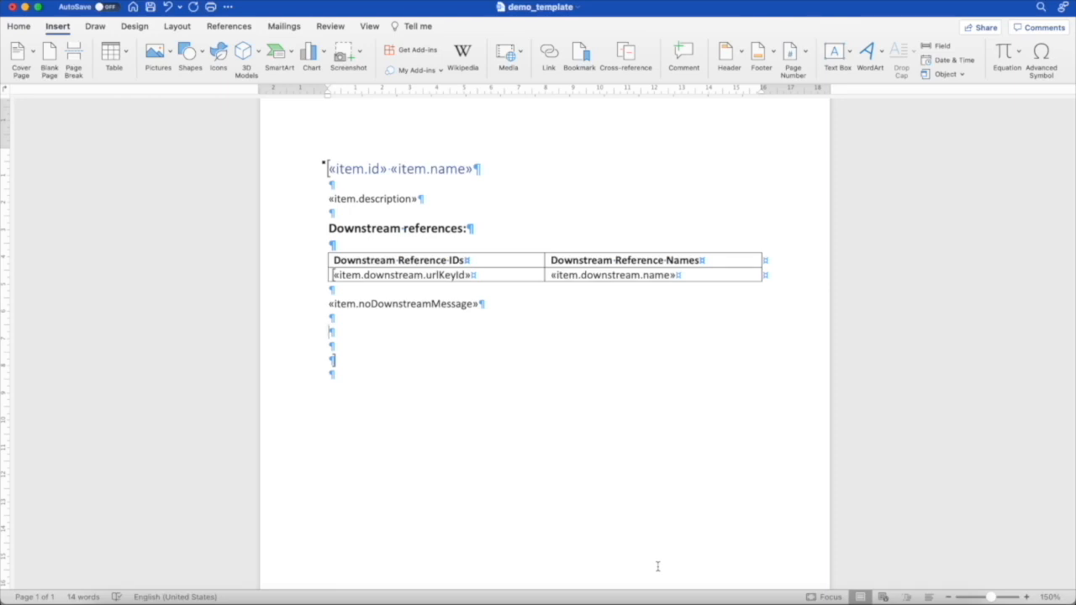
Check the item's Table of Data field in Chrome, and add the bold heading "Table of Data:" with new paragraphs below item.noDownstreamMessage in the Word template
{"action": "key", "text": "super+Tab"}
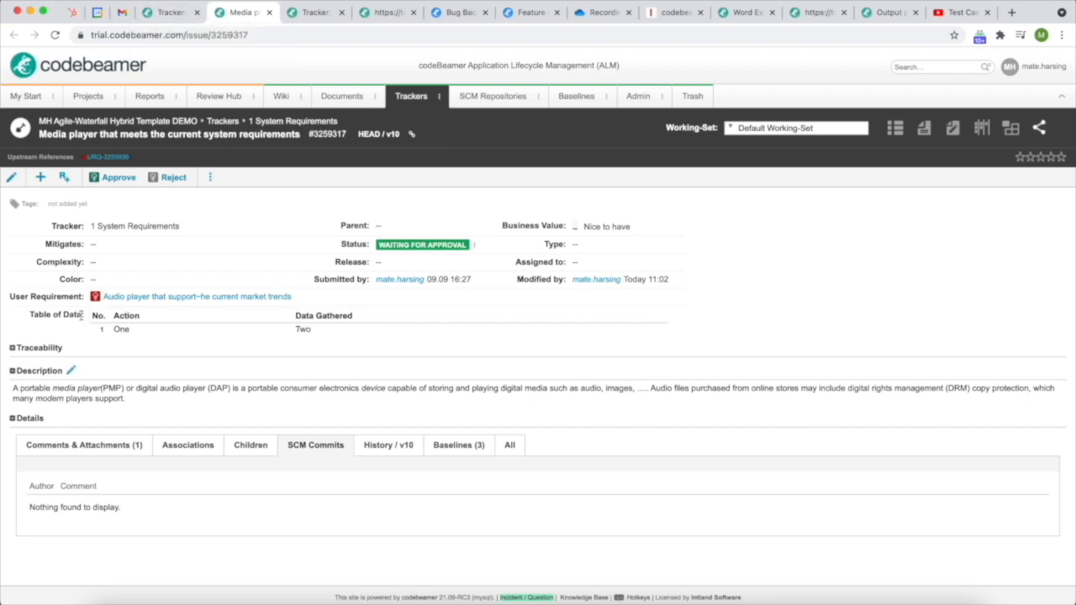
{"action": "key", "text": "super+Tab"}
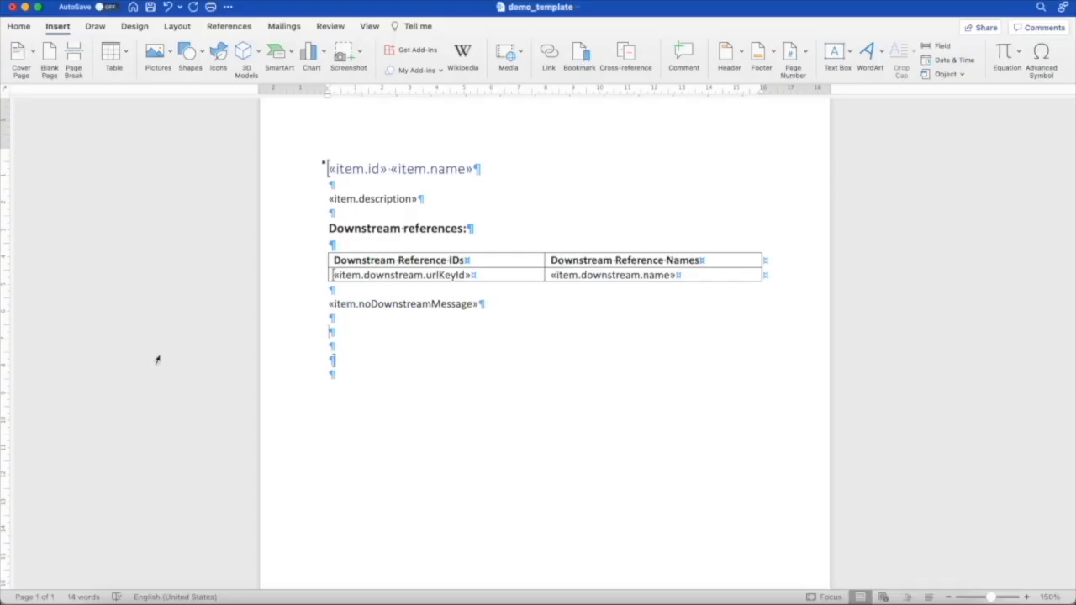
{"action": "type", "text": "Table of Data:"}
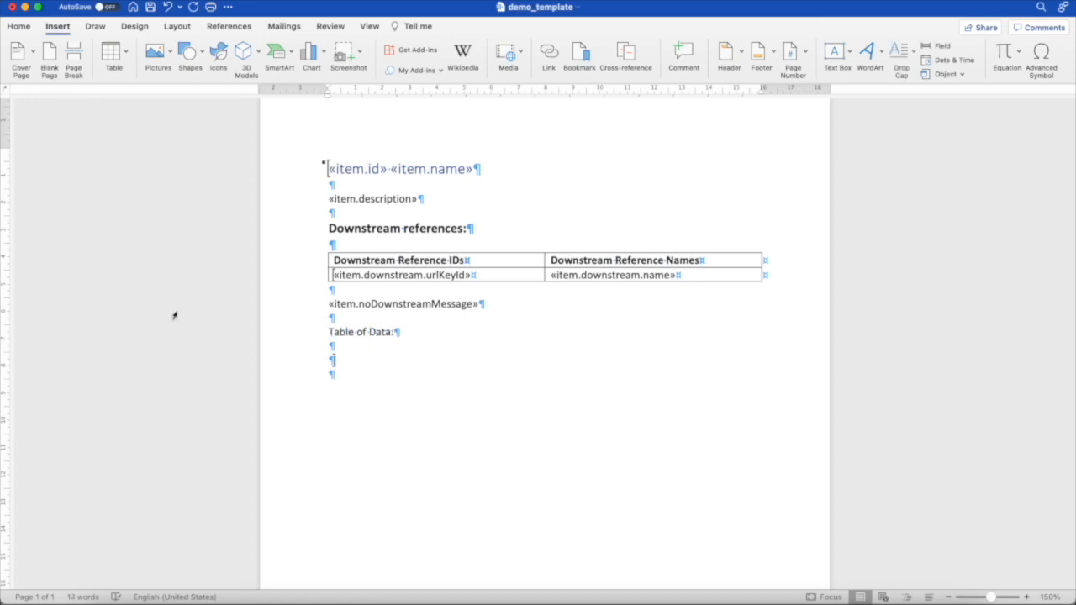
{"action": "double_click", "coordinate": [349, 333]}
{"action": "triple_click", "coordinate": [349, 333]}
{"action": "key", "text": "super+b"}
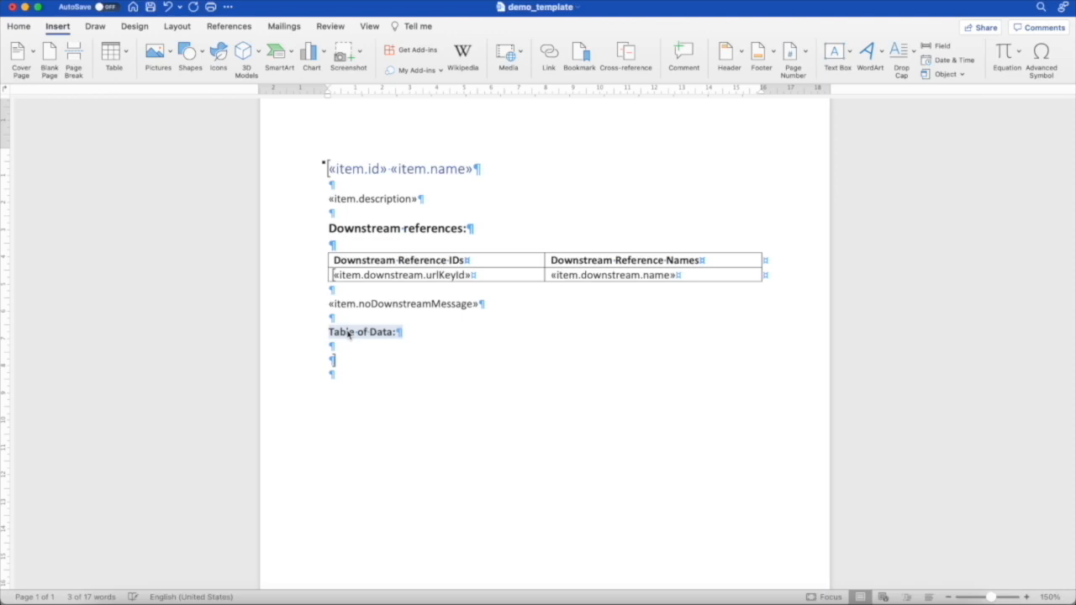
{"action": "left_click", "coordinate": [409, 335]}
{"action": "key", "text": "Return"}
{"action": "key", "text": "Return"}
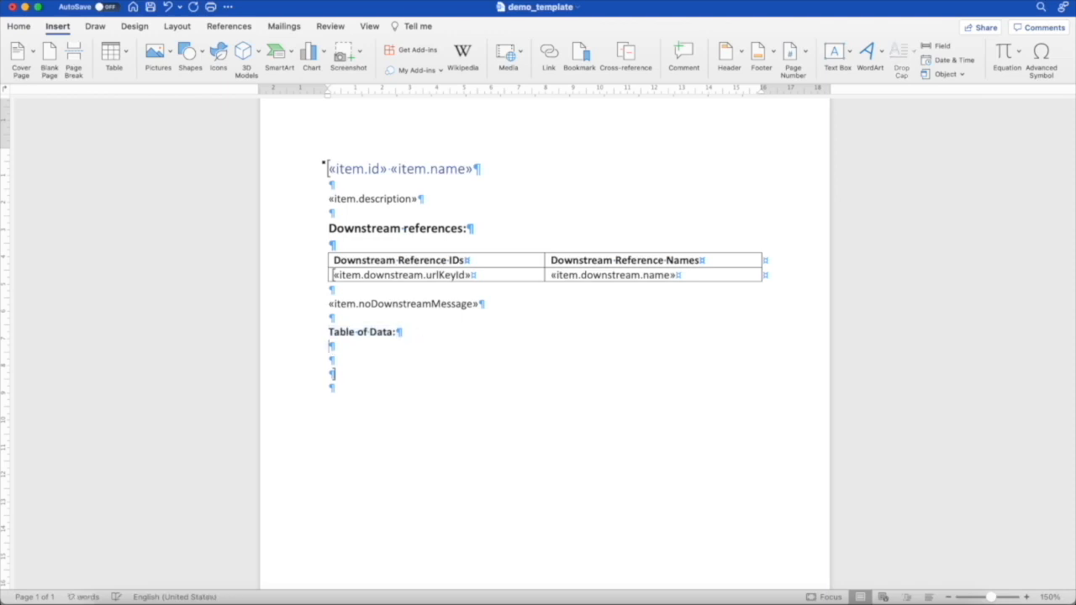
Insert a table with three columns and two rows below the heading, with the headers No., Action and Data Gathered
{"action": "left_click", "coordinate": [116, 56]}
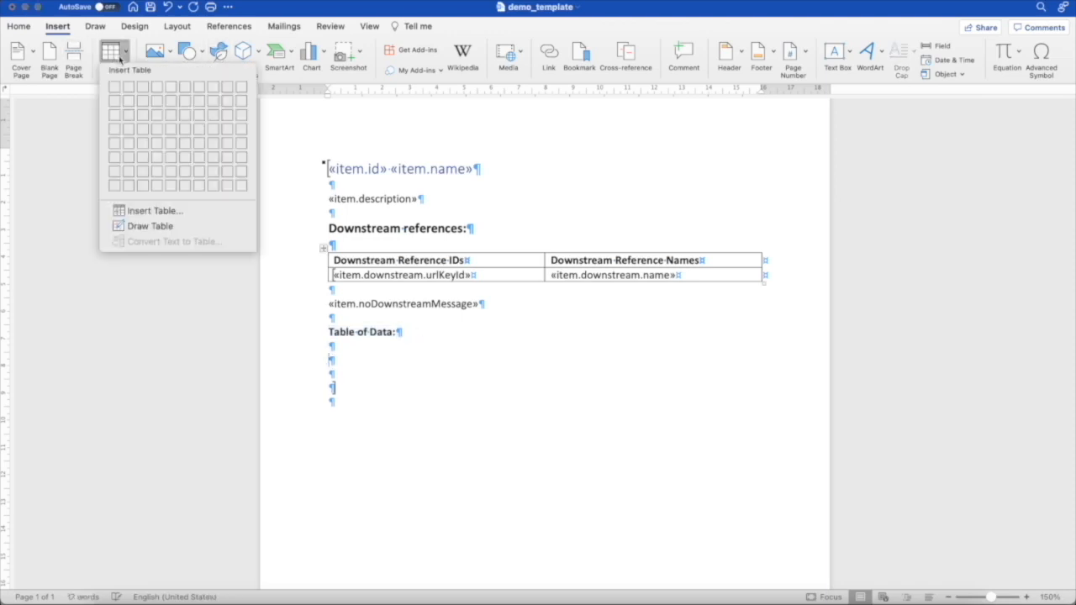
{"action": "left_click", "coordinate": [143, 102]}
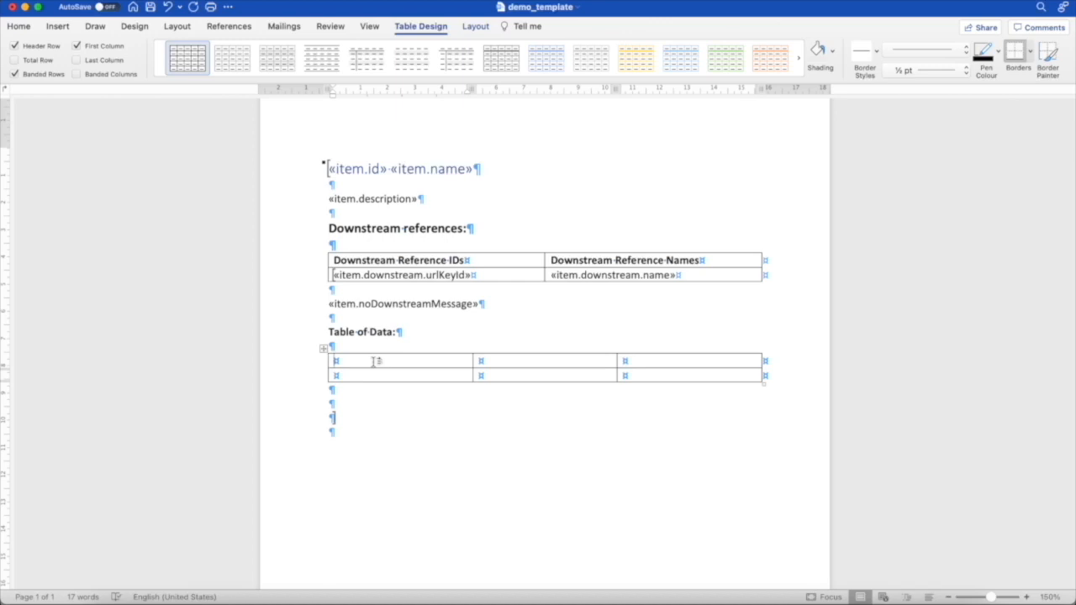
{"action": "type", "text": "No."}
{"action": "key", "text": "Tab"}
{"action": "type", "text": "Action"}
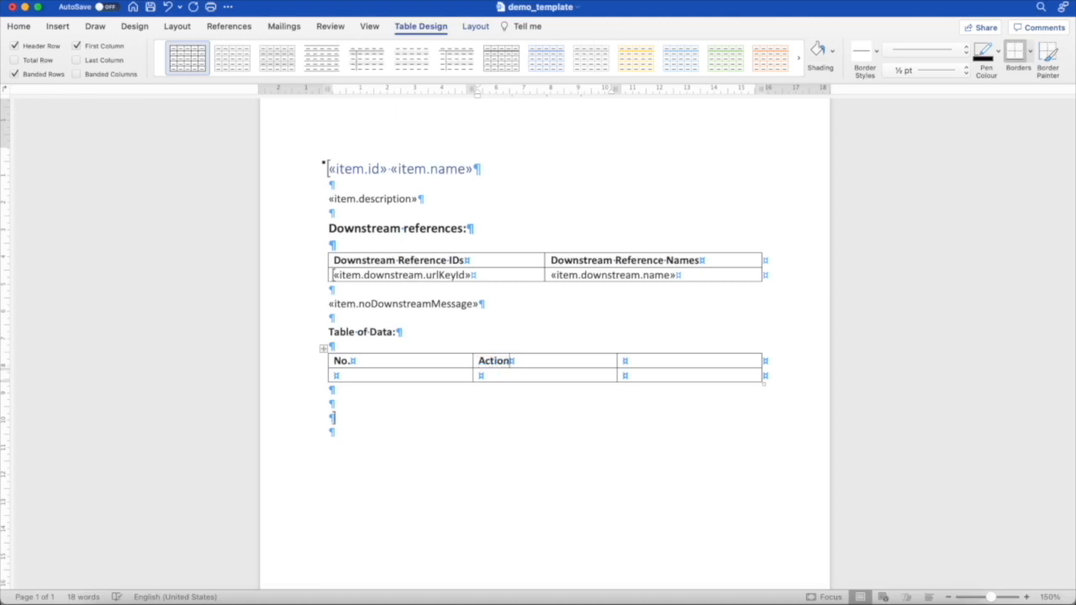
{"action": "key", "text": "Tab"}
{"action": "type", "text": "Data Gathered"}
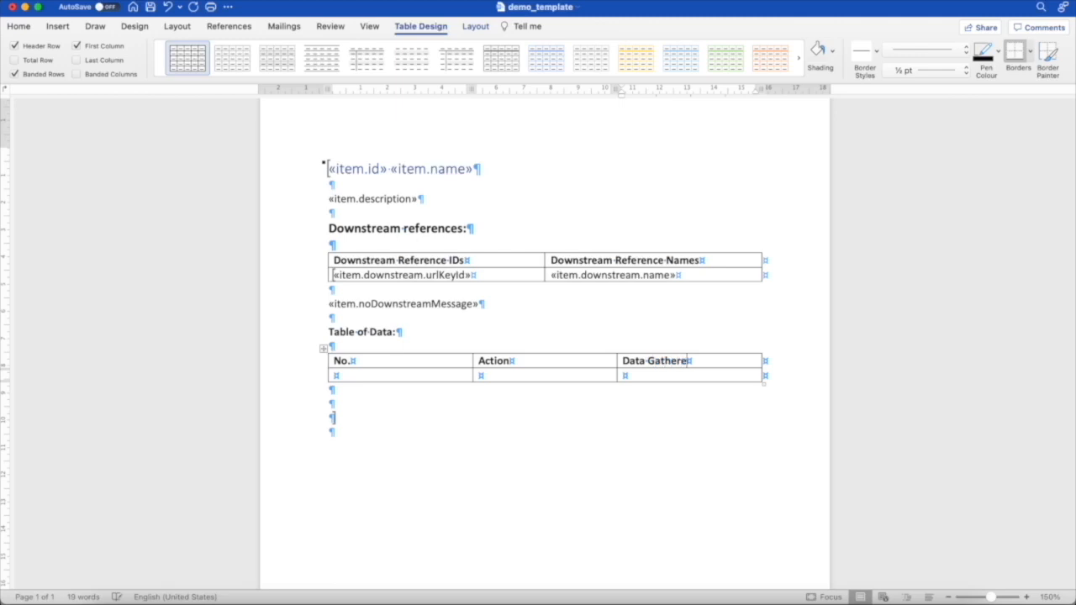
Insert the merge field item.tableOfData.num in the cell below No
{"action": "left_click", "coordinate": [407, 378]}
{"action": "left_click", "coordinate": [58, 29]}
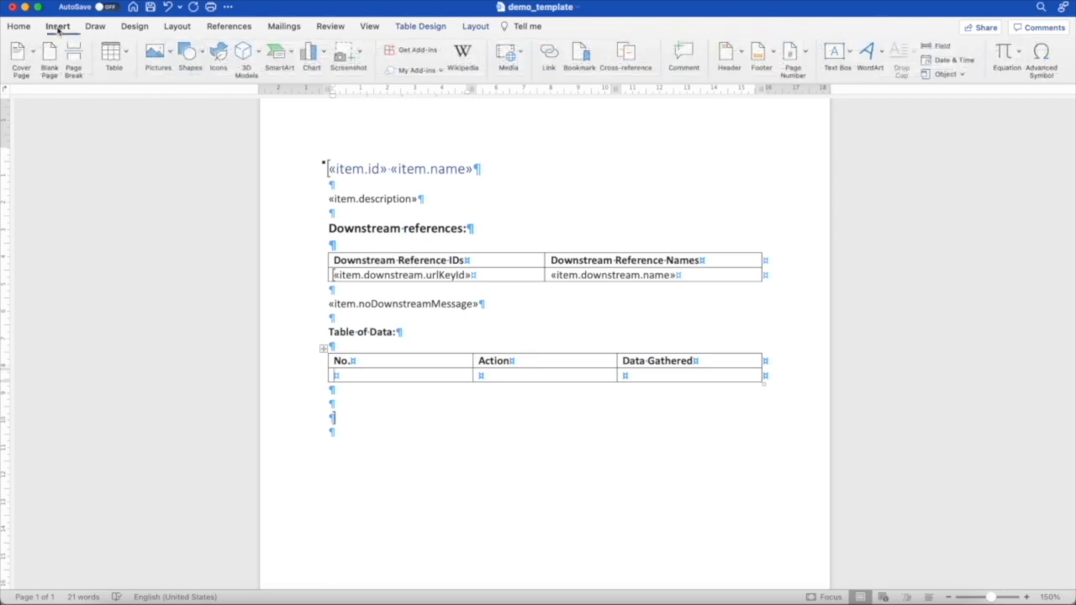
{"action": "left_click", "coordinate": [940, 47]}
{"action": "scroll", "coordinate": [596, 168], "scroll_direction": "down", "scroll_amount": 1}
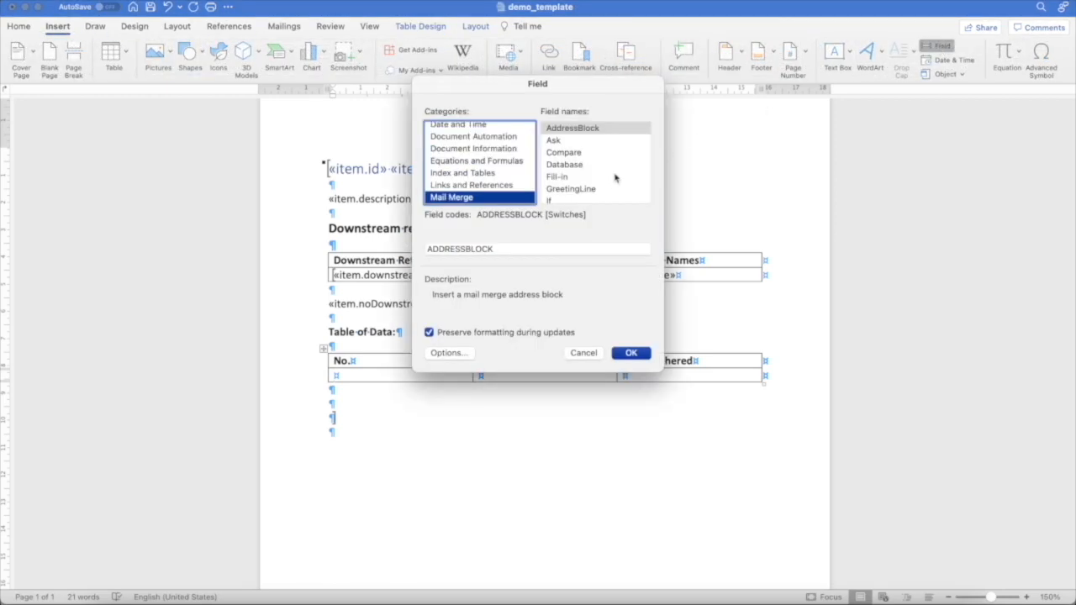
{"action": "left_click", "coordinate": [568, 197]}
{"action": "left_click", "coordinate": [511, 252]}
{"action": "type", "text": "item."}
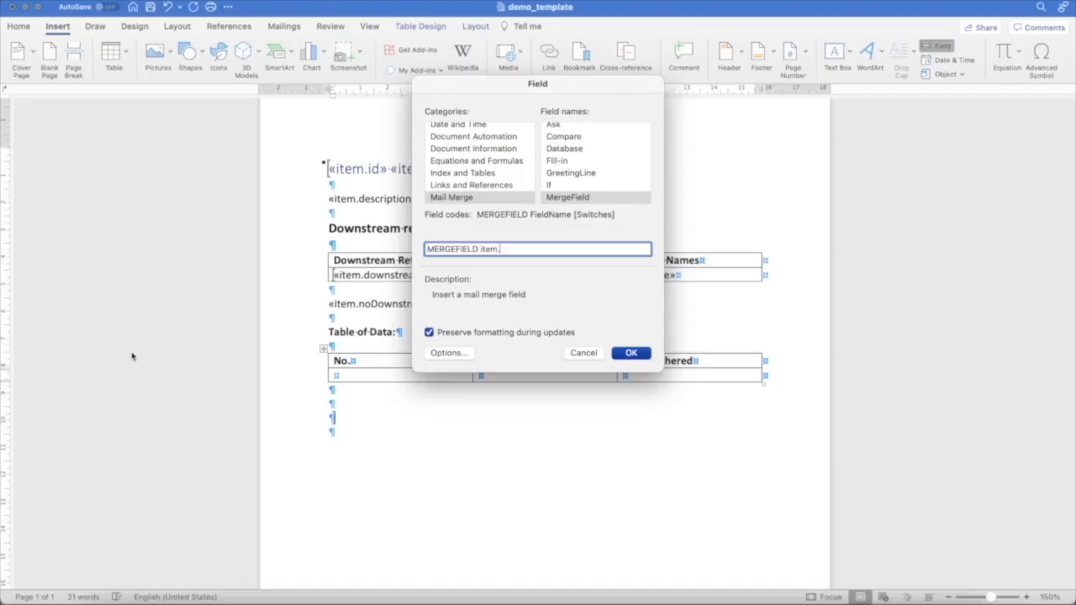
{"action": "type", "text": "tableOfData.num"}
{"action": "left_click", "coordinate": [630, 352]}
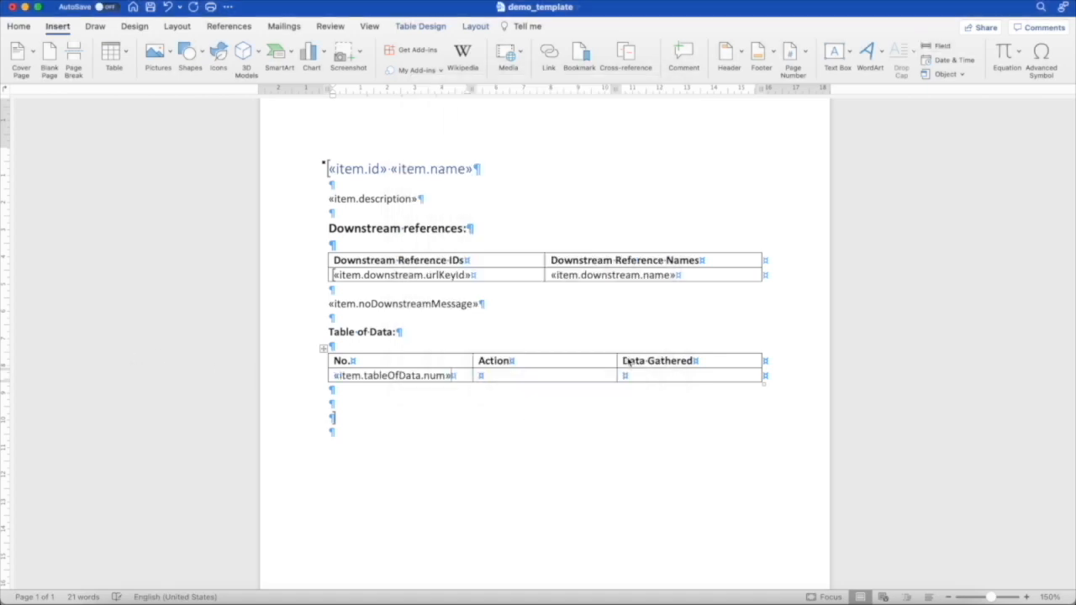
Insert the merge field item.tableOfData.col0 in the cell below Action
{"action": "left_click", "coordinate": [508, 375]}
{"action": "left_click", "coordinate": [939, 46]}
{"action": "left_click", "coordinate": [583, 188]}
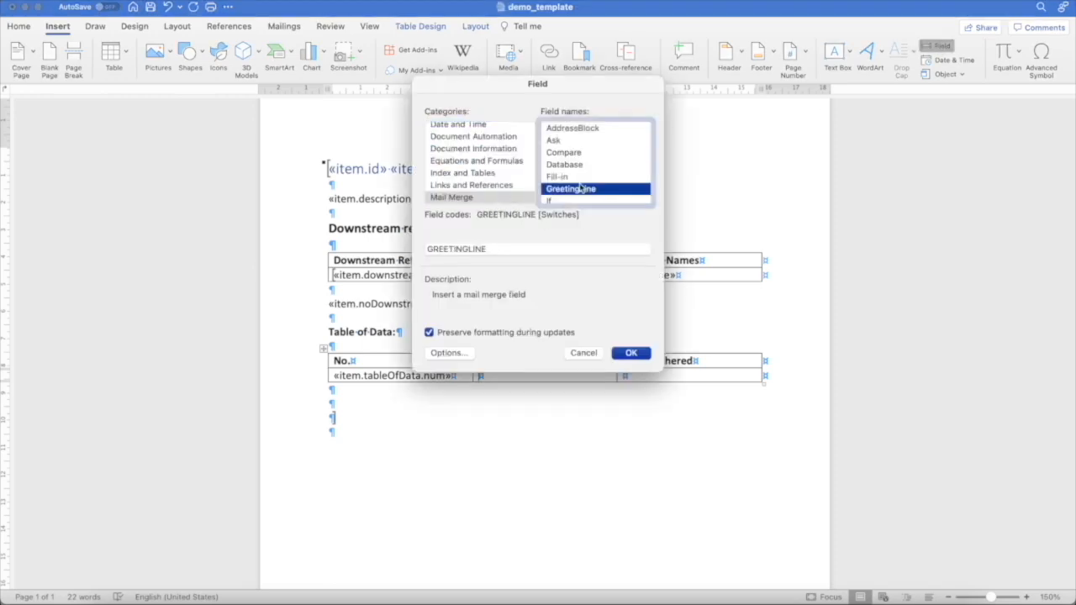
{"action": "key", "text": "Down"}
{"action": "key", "text": "Down"}
{"action": "left_click", "coordinate": [493, 250]}
{"action": "type", "text": "item."}
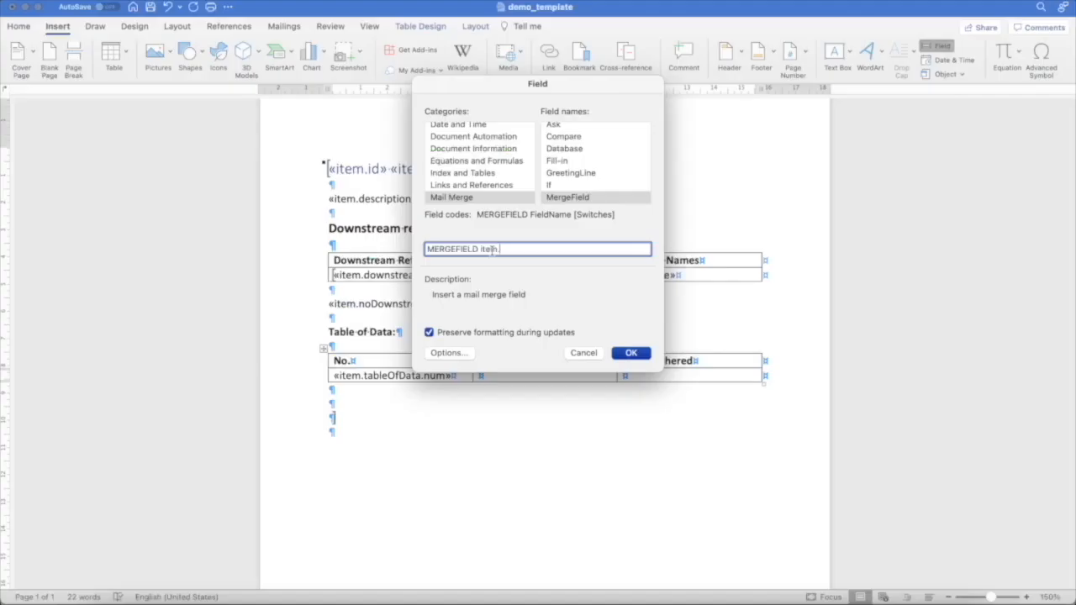
{"action": "type", "text": "Table"}
{"action": "key", "text": "BackSpace"}
{"action": "key", "text": "BackSpace"}
{"action": "key", "text": "BackSpace"}
{"action": "key", "text": "BackSpace"}
{"action": "key", "text": "BackSpace"}
{"action": "type", "text": "tableOfData"}
{"action": "type", "text": "colu"}
{"action": "left_click", "coordinate": [634, 354]}
{"action": "left_click", "coordinate": [544, 379]}
{"action": "triple_click", "coordinate": [544, 379]}
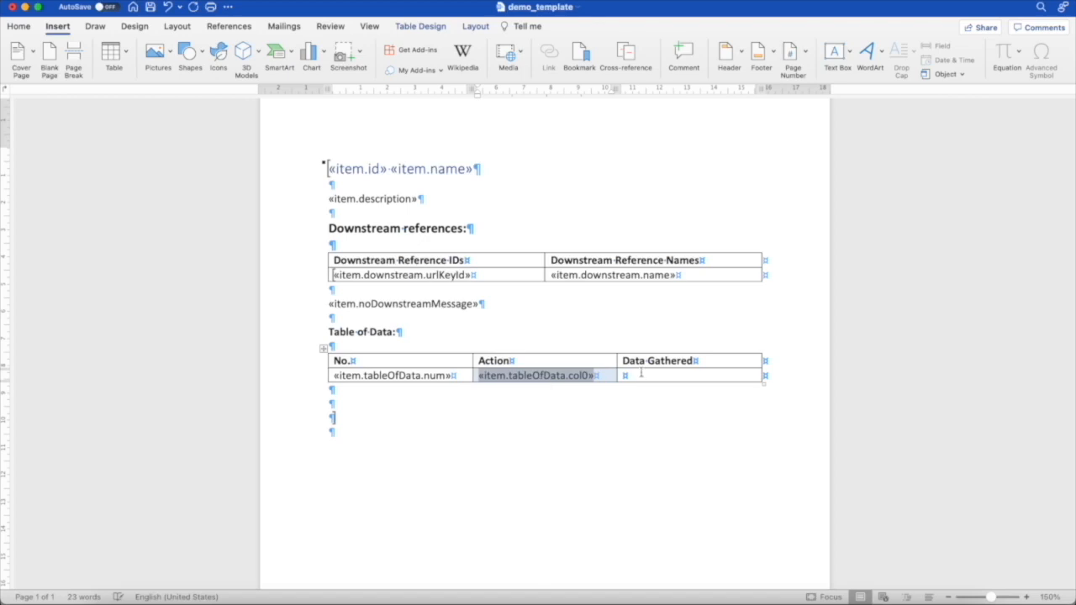
Insert the merge field item.tableOfData.col1 in the cell below Data Gathered
{"action": "left_click", "coordinate": [638, 372]}
{"action": "left_click", "coordinate": [937, 45]}
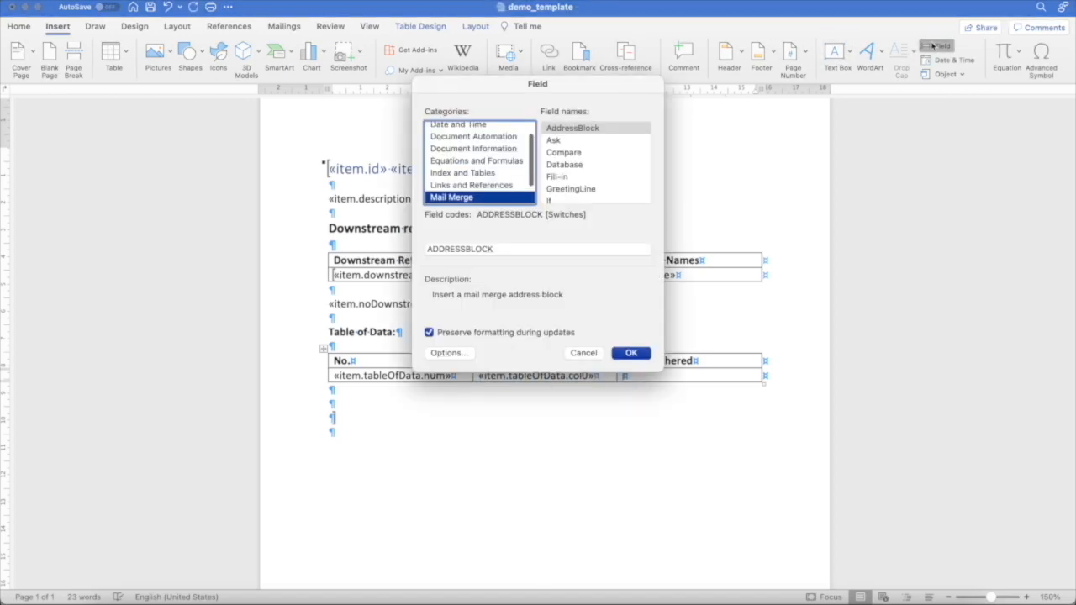
{"action": "left_click", "coordinate": [577, 178]}
{"action": "key", "text": "Down"}
{"action": "key", "text": "Down"}
{"action": "key", "text": "Down"}
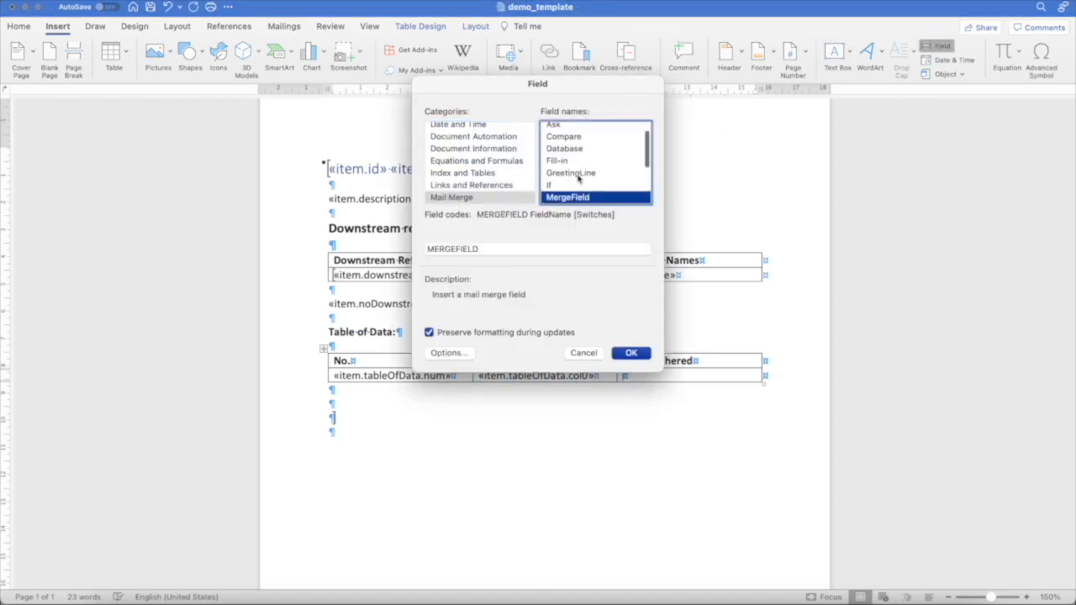
{"action": "left_click", "coordinate": [540, 249]}
{"action": "type", "text": "item."}
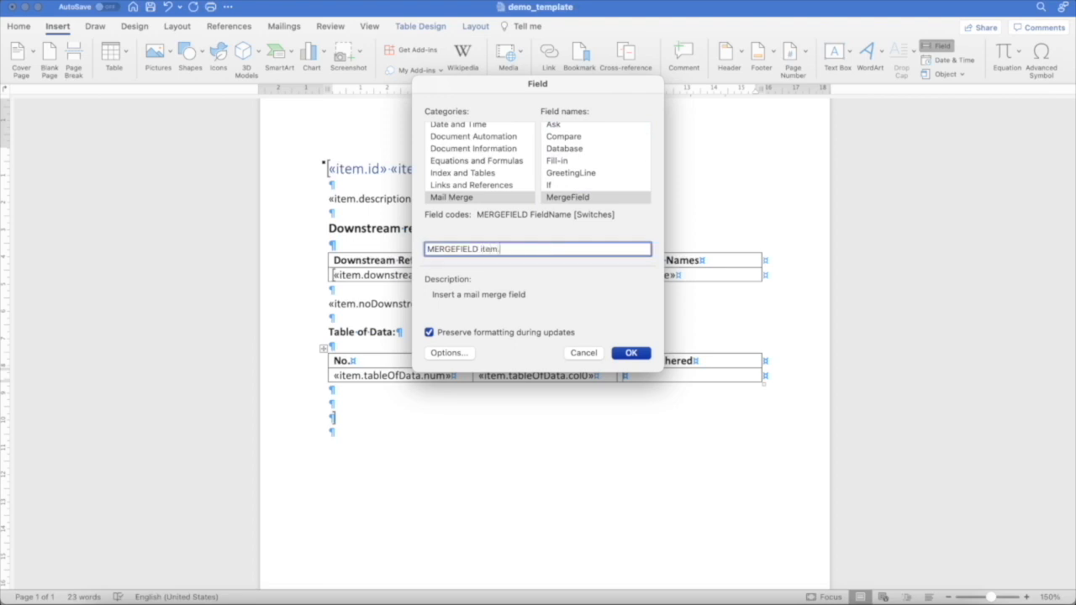
{"action": "type", "text": "tableOfData.col1"}
{"action": "left_click", "coordinate": [636, 353]}
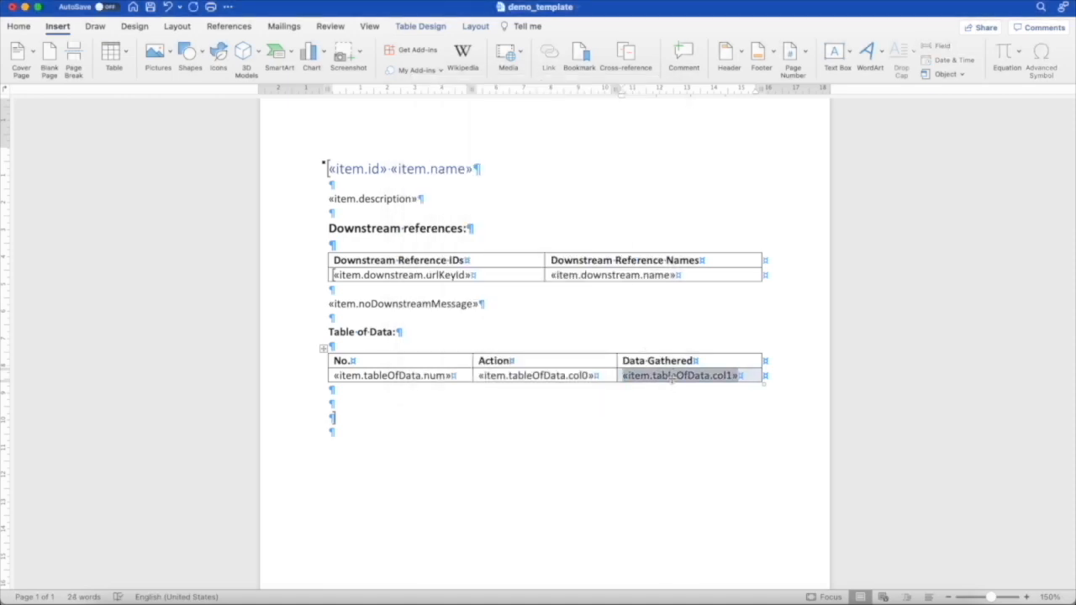
Add the bookmark loop_item_tableOfData around the merge field row of the Table of Data table and save the template
{"action": "left_click", "coordinate": [390, 398]}
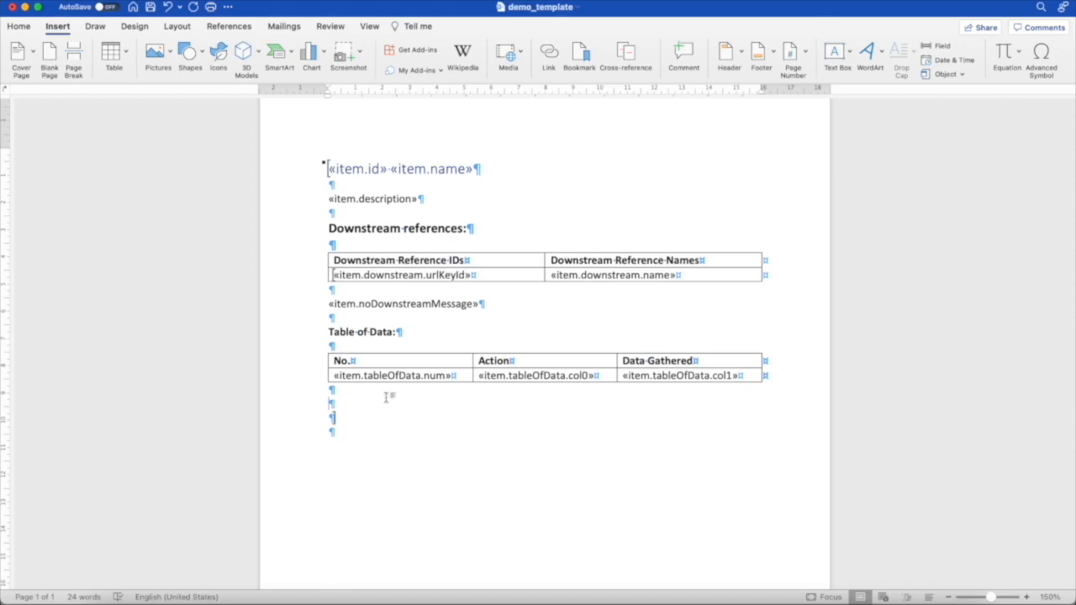
{"action": "left_click_drag", "start_coordinate": [334, 375], "coordinate": [731, 376]}
{"action": "left_click", "coordinate": [579, 54]}
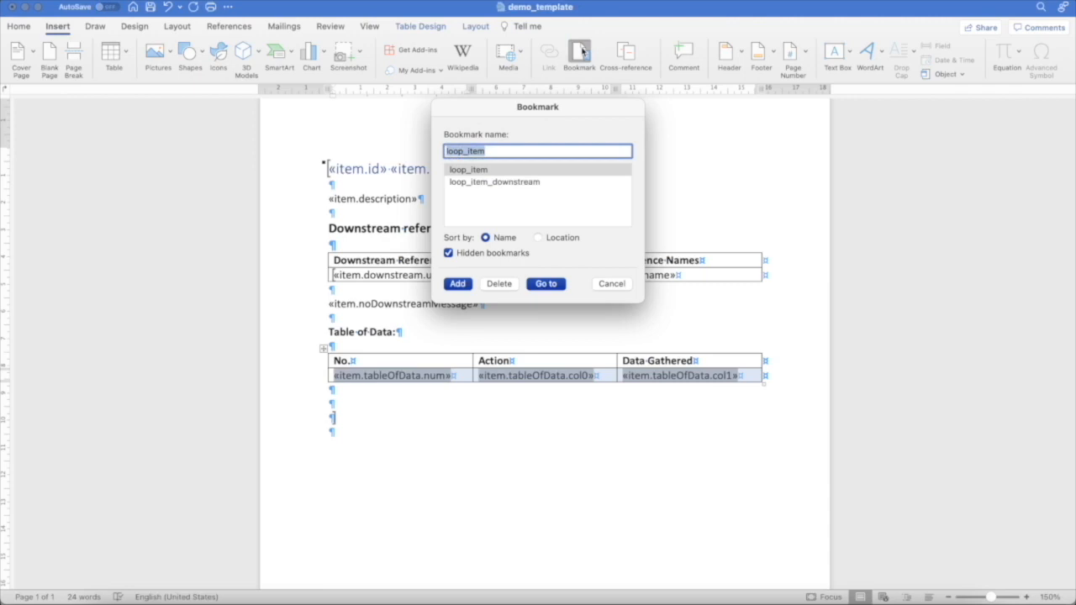
{"action": "type", "text": "loop_item_"}
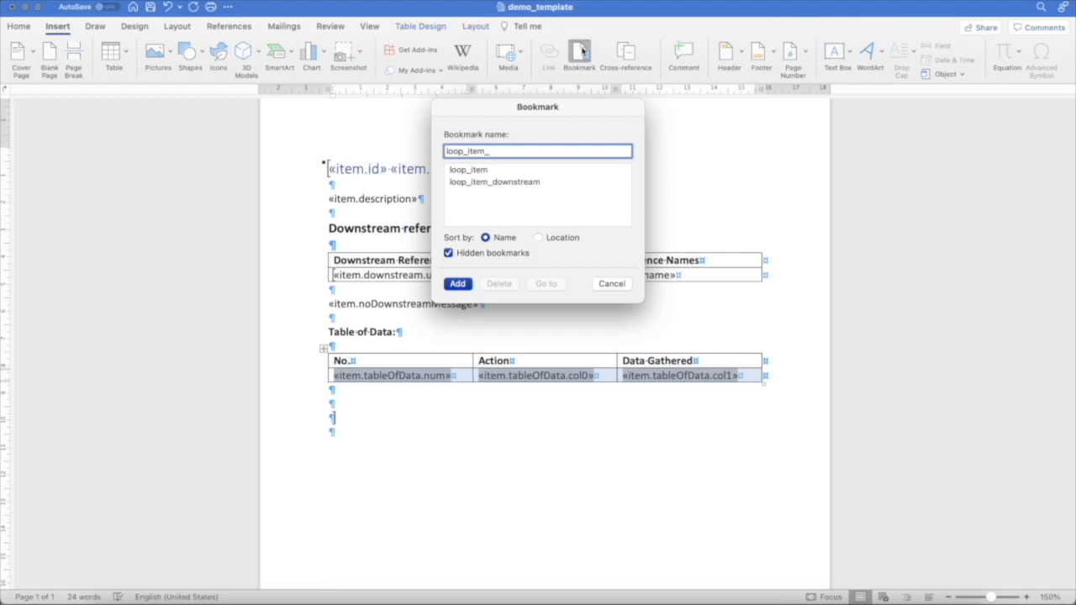
{"action": "type", "text": "tableOfData"}
{"action": "left_click", "coordinate": [461, 284]}
{"action": "key", "text": "super+s"}
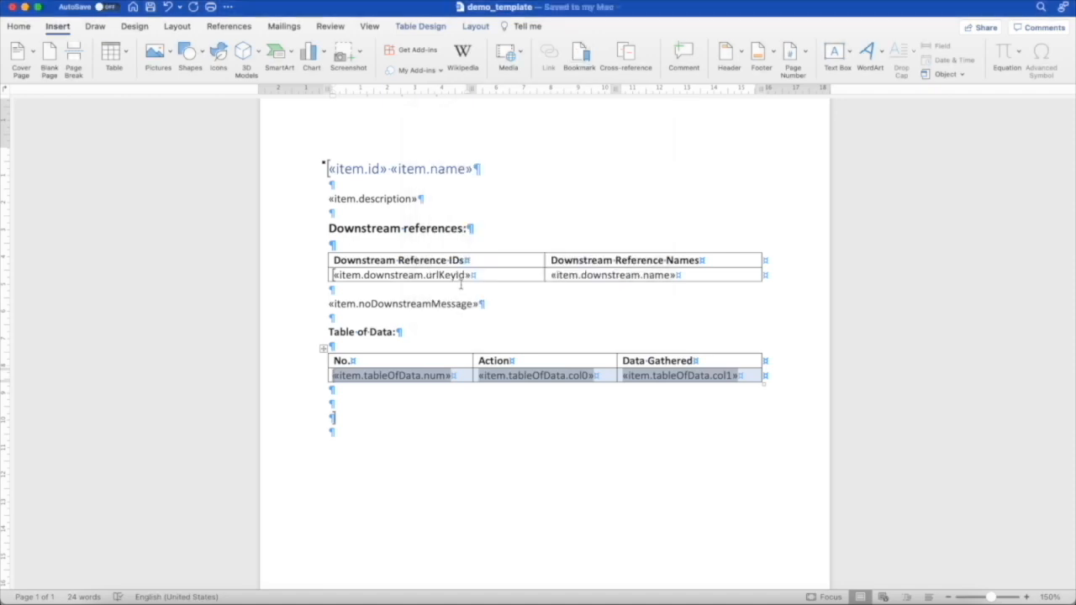
Go to the loop_item bookmark to check which content of the template it encloses
{"action": "left_click", "coordinate": [579, 54]}
{"action": "left_click", "coordinate": [494, 170]}
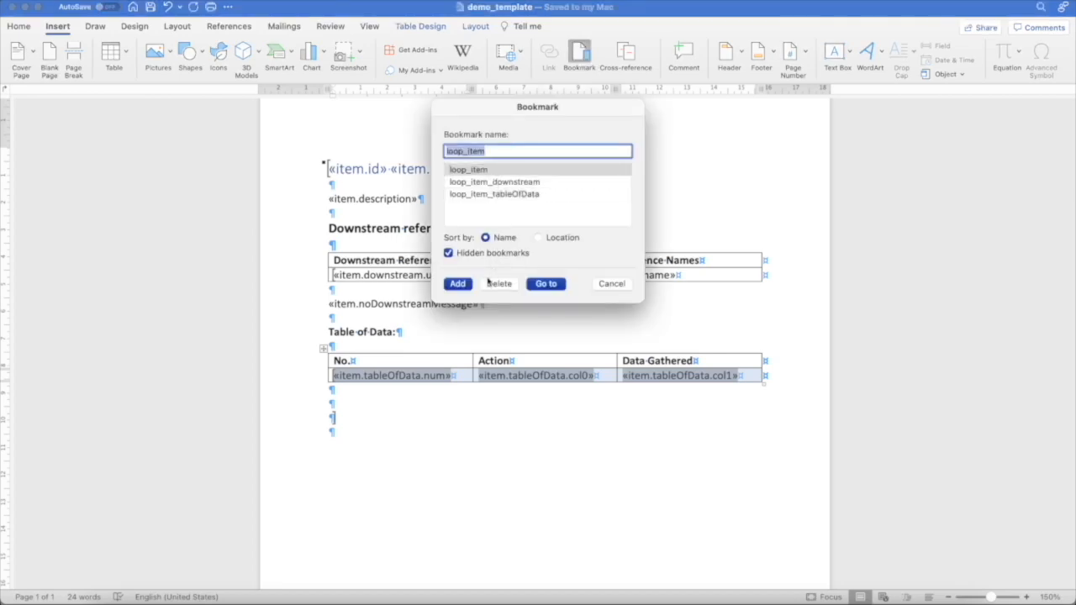
{"action": "left_click", "coordinate": [542, 285]}
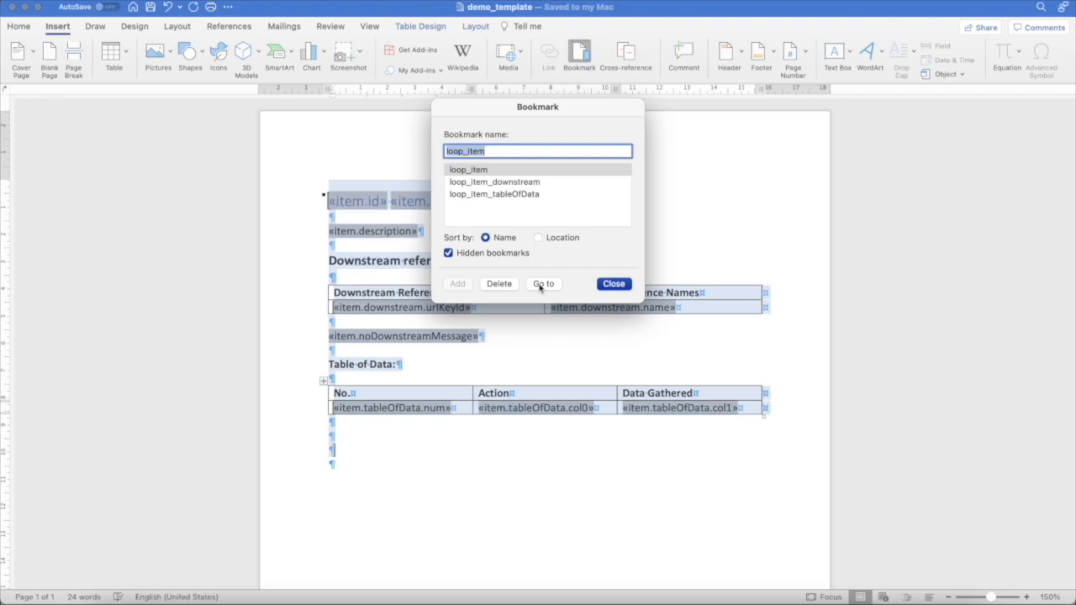
{"action": "left_click", "coordinate": [610, 284]}
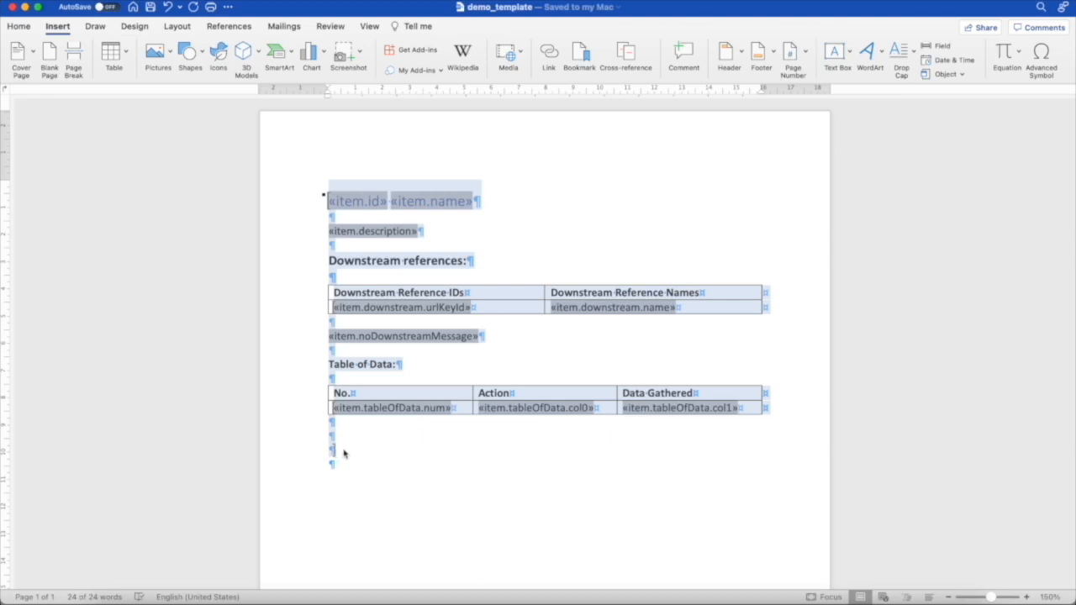
Switch to codebeamer and export the selected Media player requirement as a Simple Word Export with demo_template.docx uploaded as the template
{"action": "key", "text": "super+Tab"}
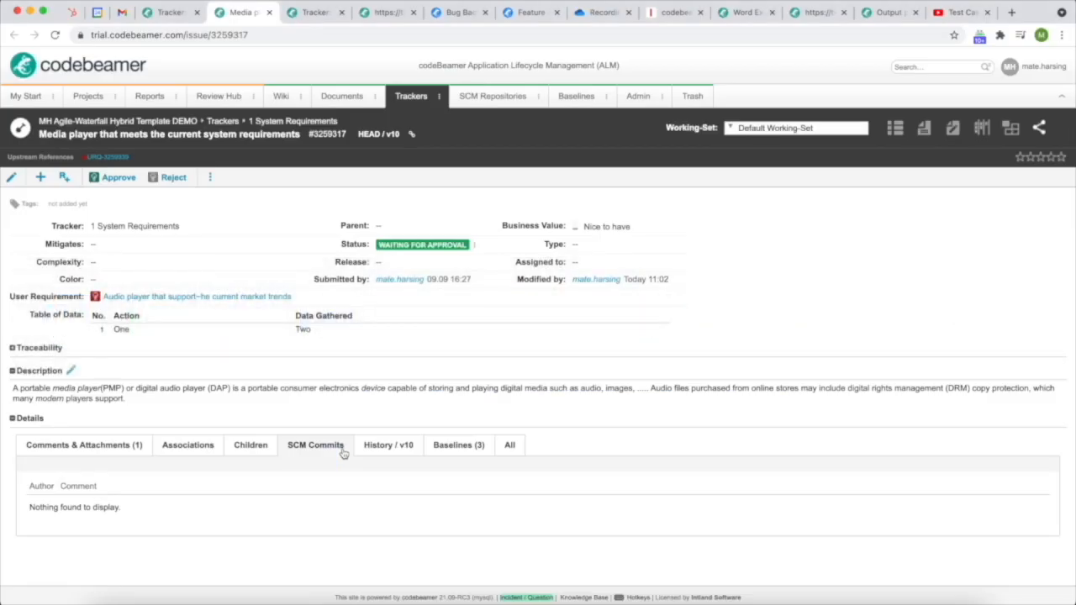
{"action": "left_click", "coordinate": [169, 12]}
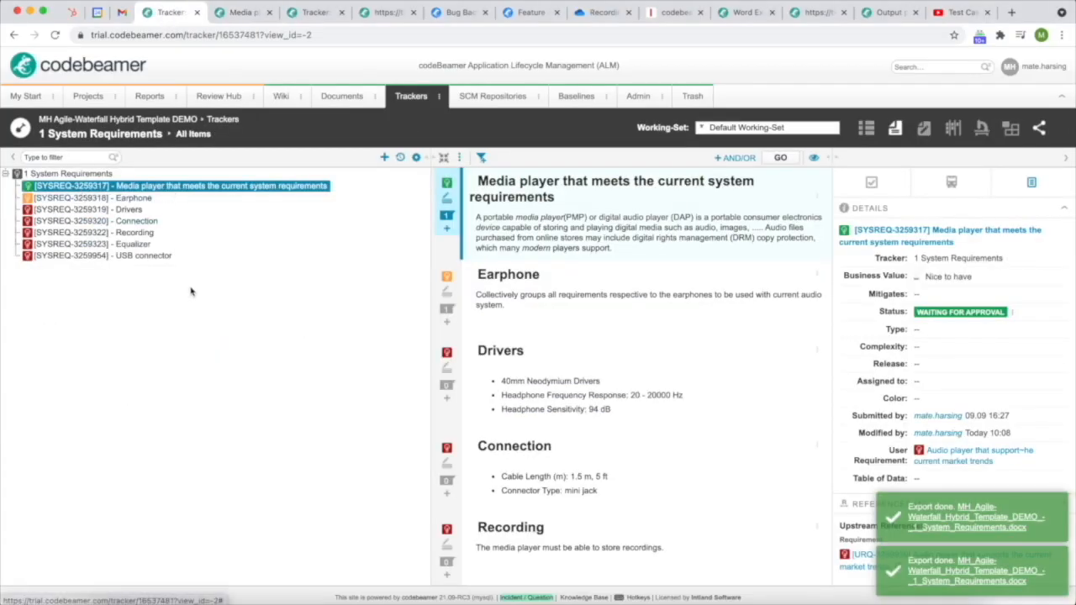
{"action": "left_click", "coordinate": [459, 157]}
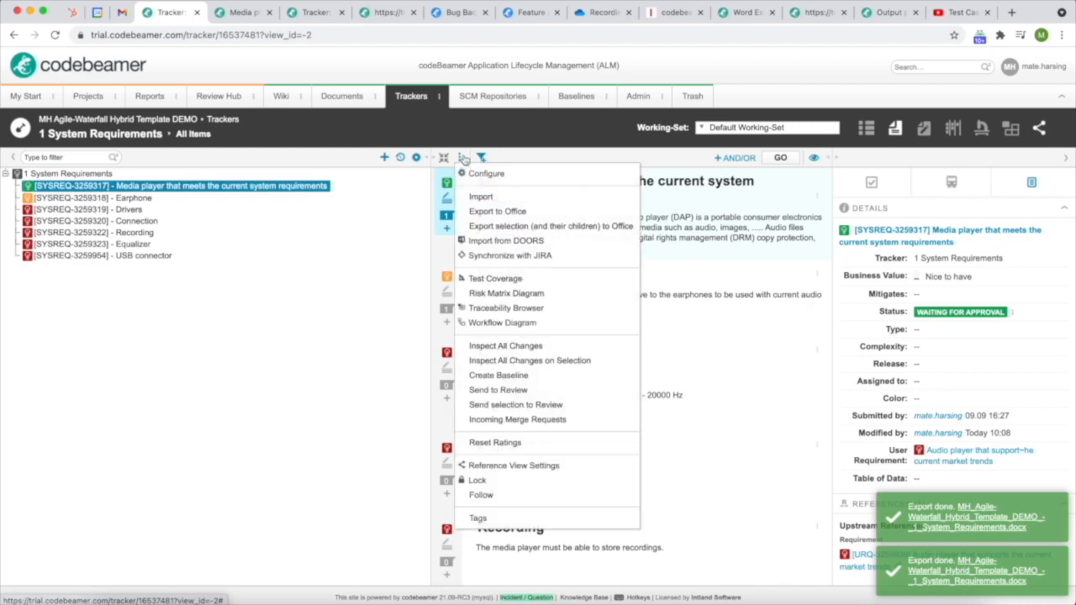
{"action": "left_click", "coordinate": [494, 226]}
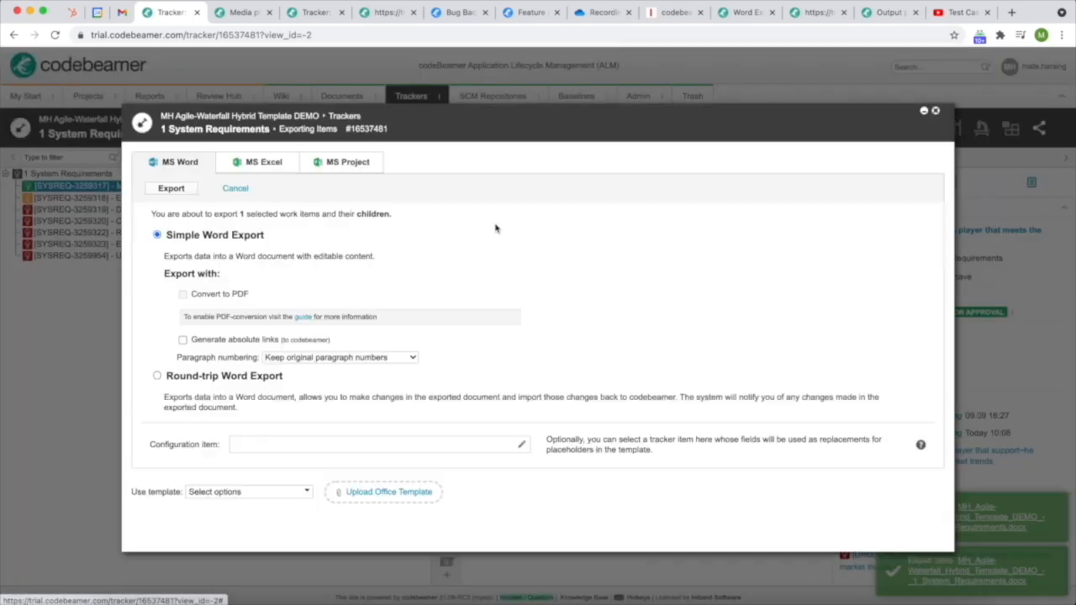
{"action": "left_click", "coordinate": [419, 497]}
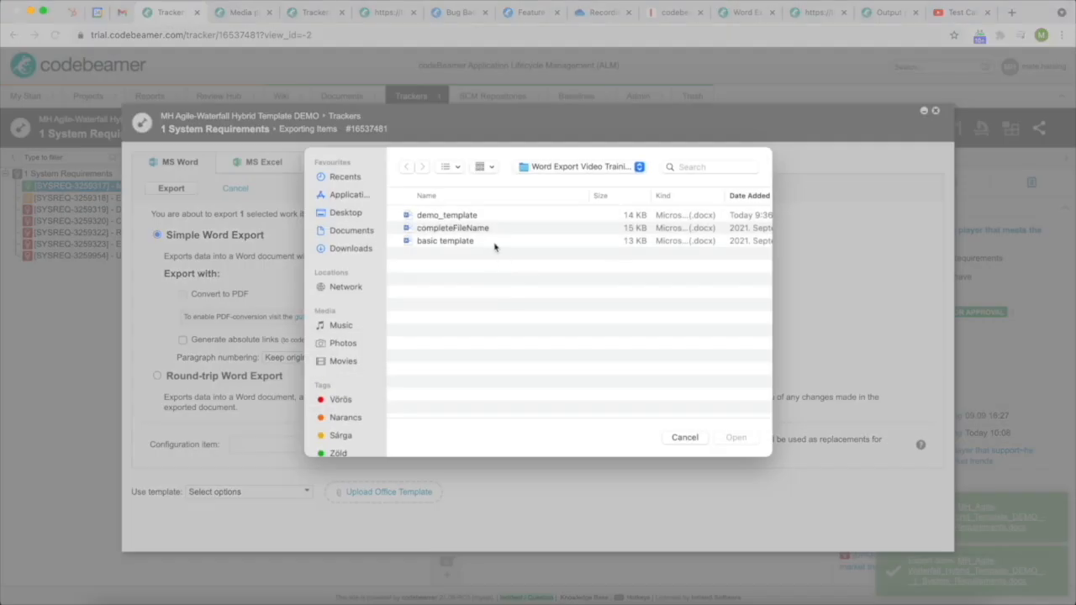
{"action": "double_click", "coordinate": [476, 218]}
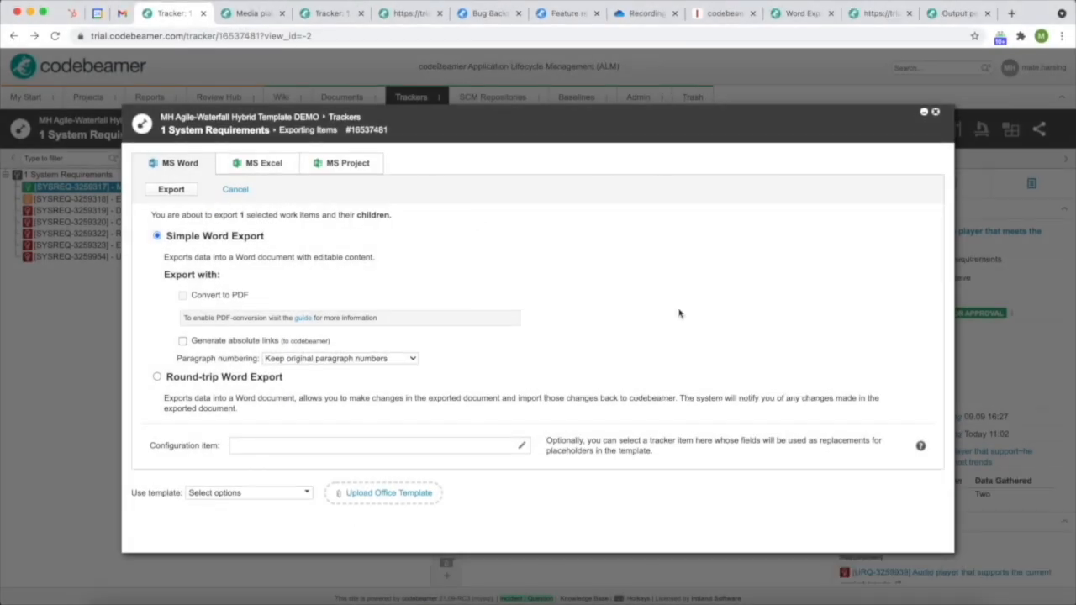
{"action": "left_click", "coordinate": [371, 491]}
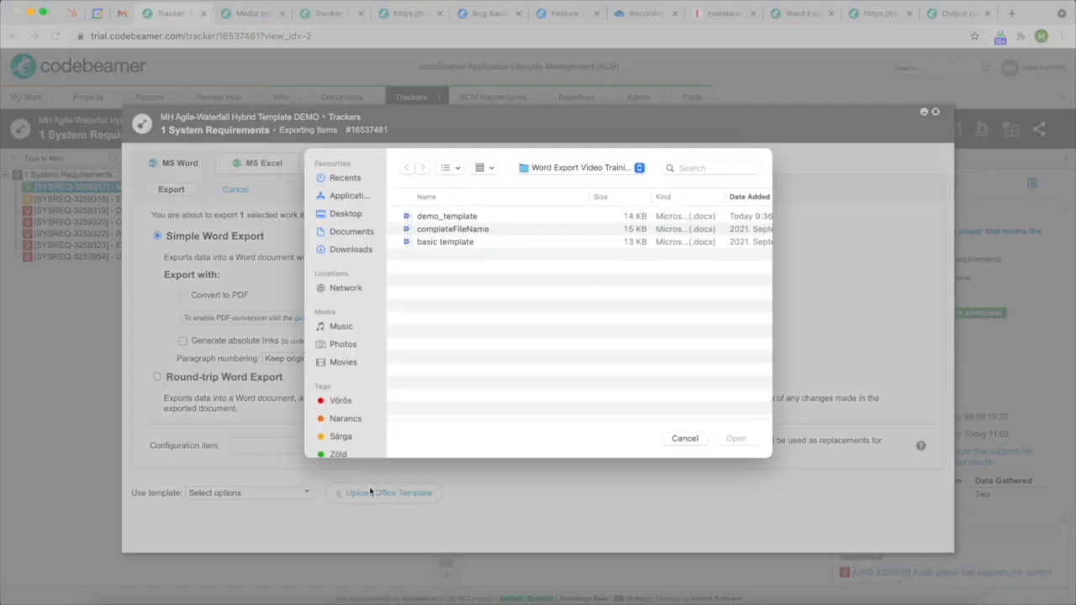
{"action": "double_click", "coordinate": [471, 216]}
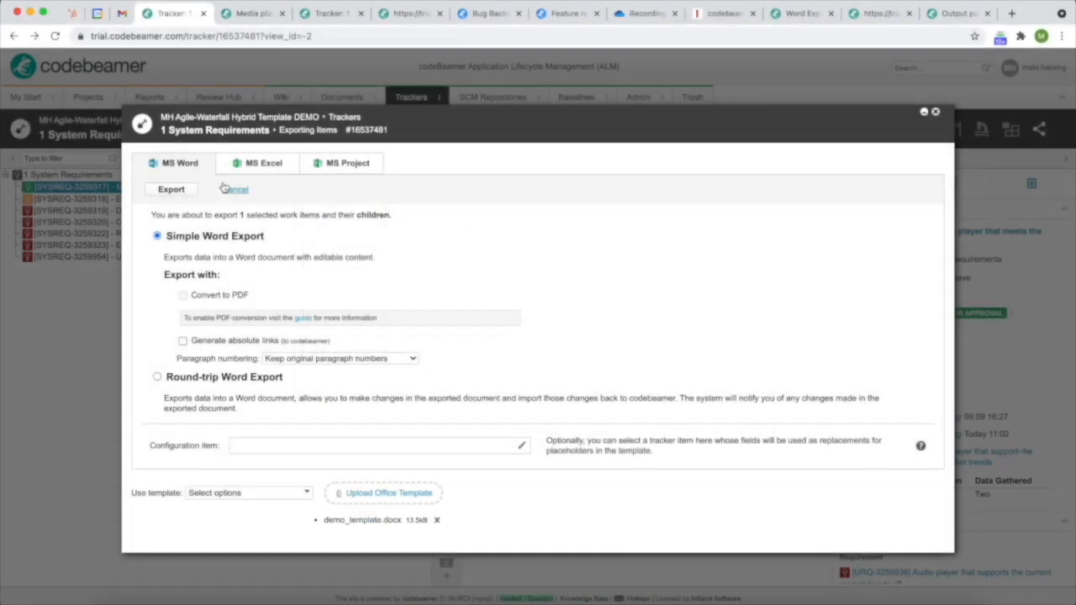
{"action": "left_click", "coordinate": [173, 190]}
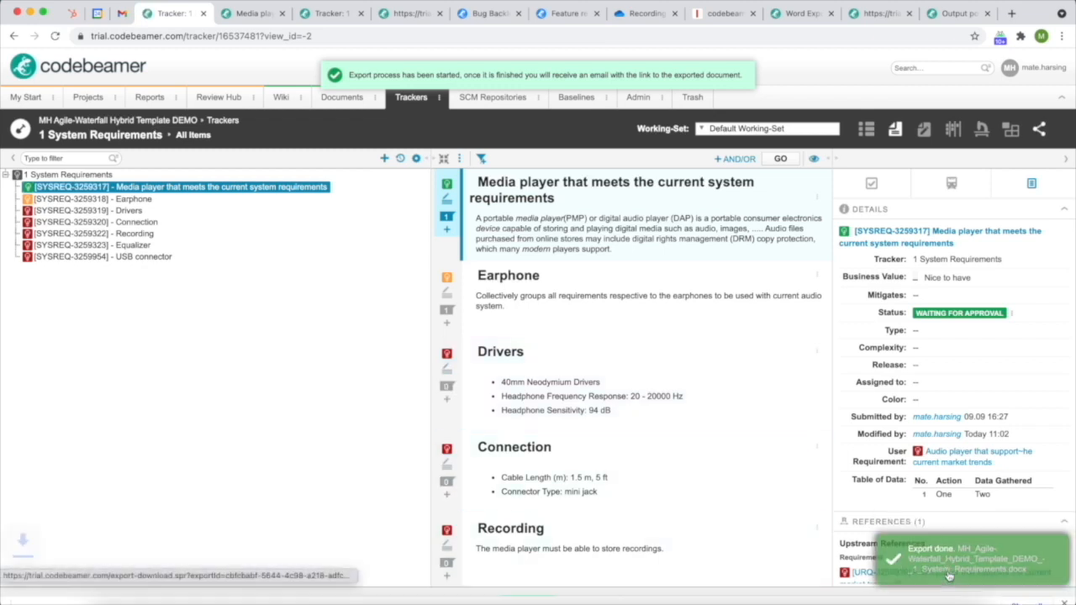
Open the exported System Requirements document and examine its downstream references and Table of Data sections
{"action": "left_click", "coordinate": [42, 589]}
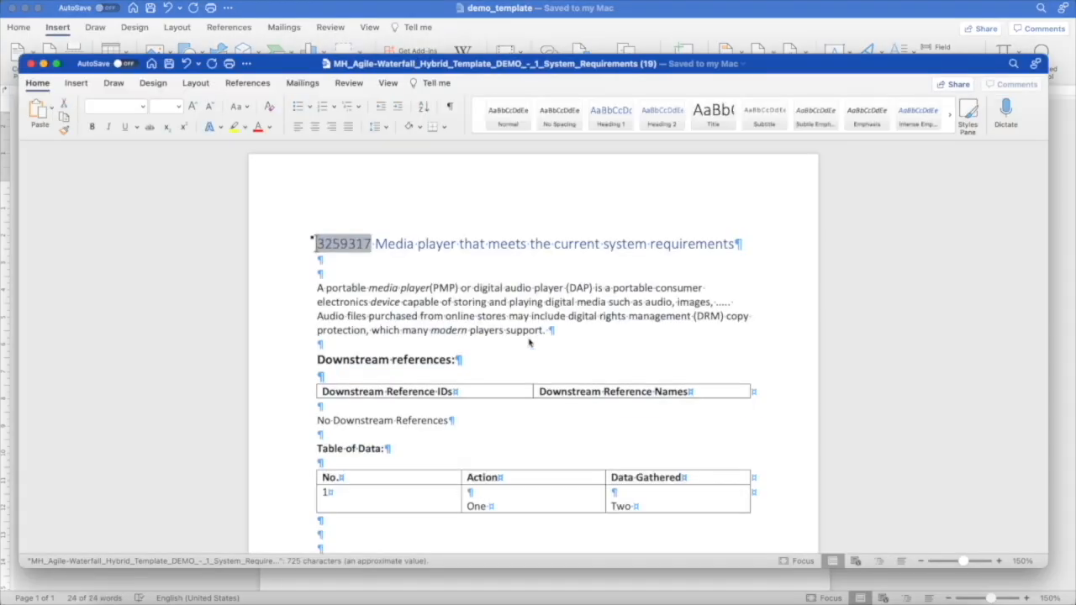
{"action": "scroll", "coordinate": [521, 395], "scroll_direction": "down", "scroll_amount": 2}
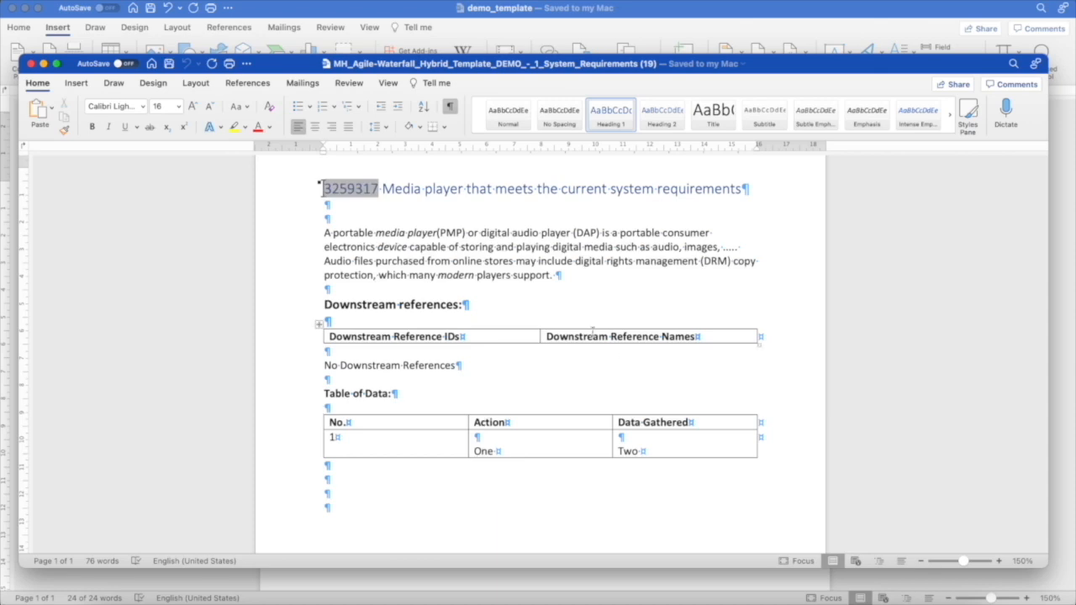
{"action": "scroll", "coordinate": [565, 302], "scroll_direction": "up", "scroll_amount": 2}
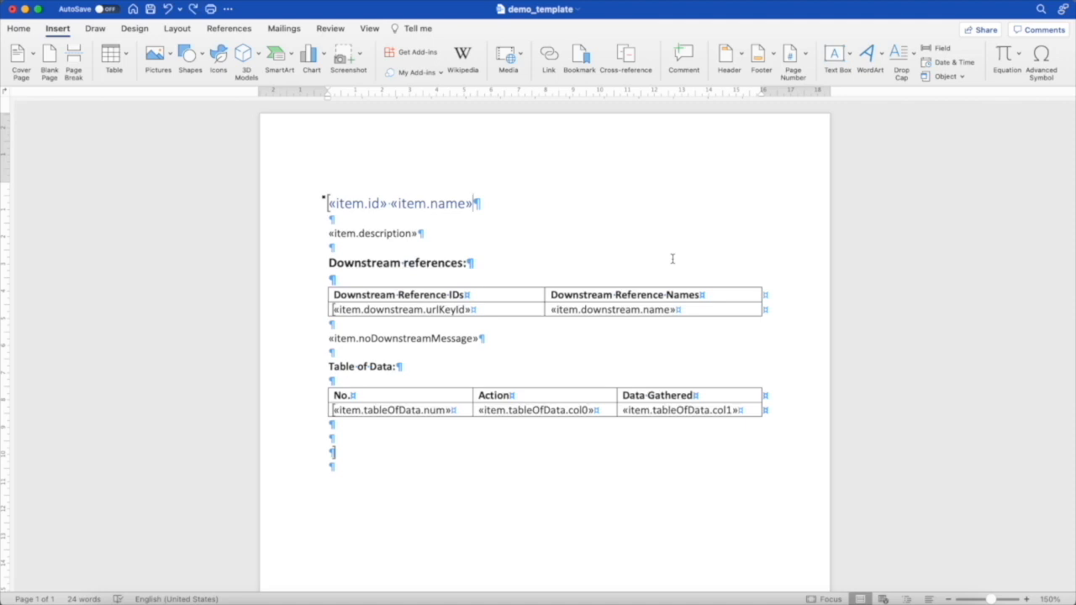
Return to the demo_template document and add two empty paragraphs above the heading with the item.id and item.name fields
{"action": "key", "text": "super+Tab"}
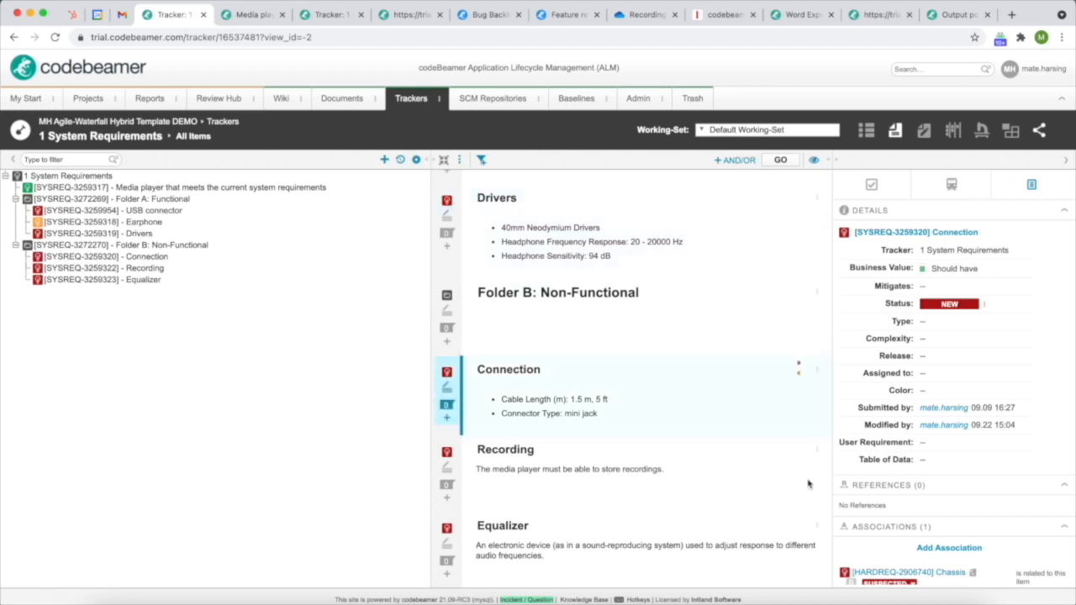
{"action": "right_click", "coordinate": [743, 598]}
{"action": "left_click", "coordinate": [761, 403]}
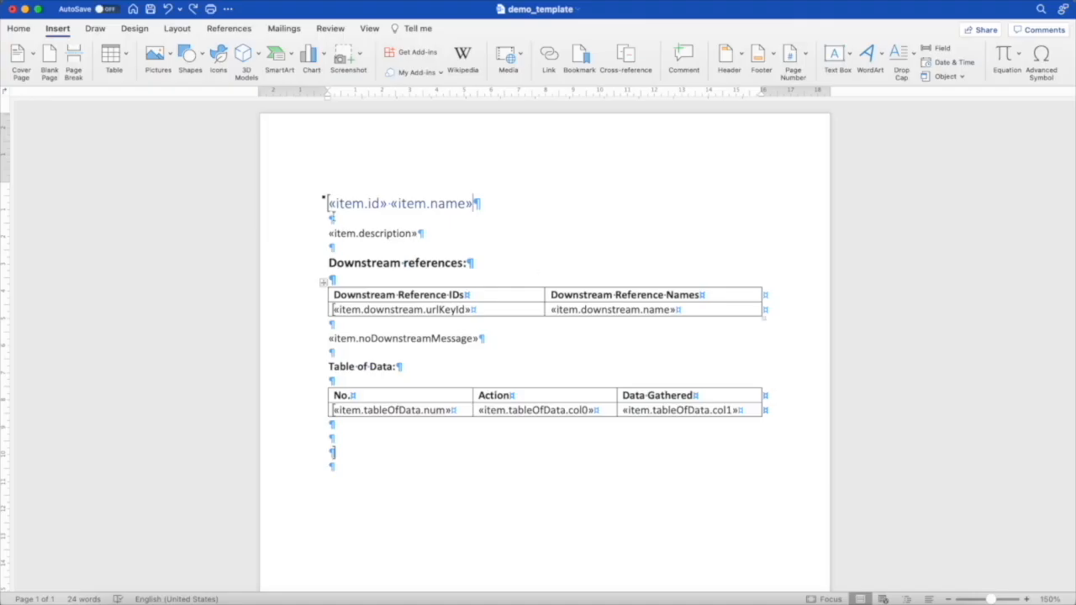
{"action": "left_click", "coordinate": [331, 204]}
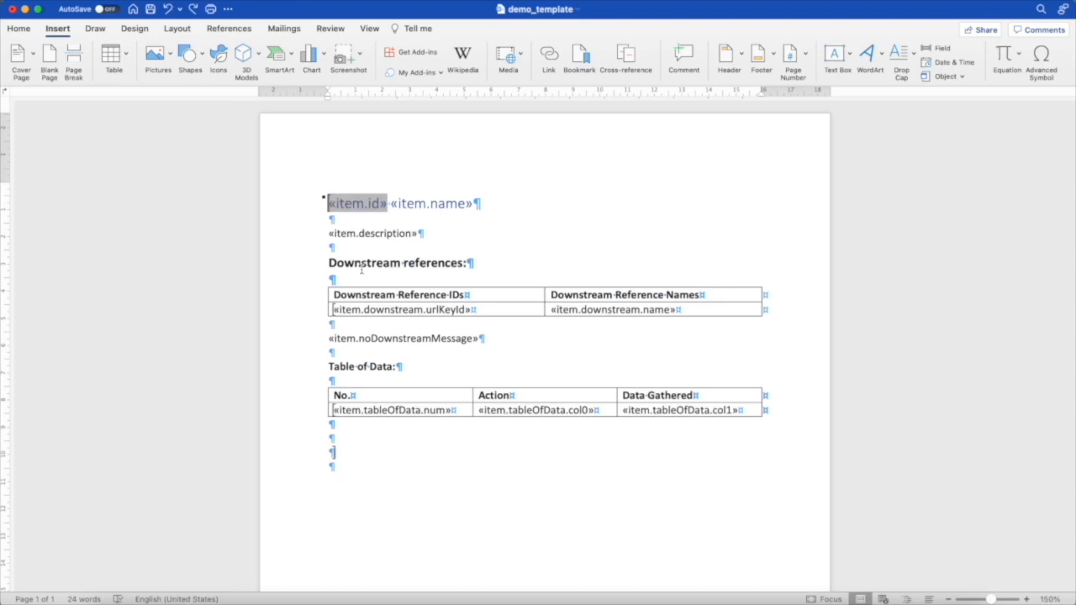
{"action": "key", "text": "Return"}
{"action": "key", "text": "Return"}
Insert the merge field item.name in the first empty paragraph
{"action": "left_click", "coordinate": [339, 203]}
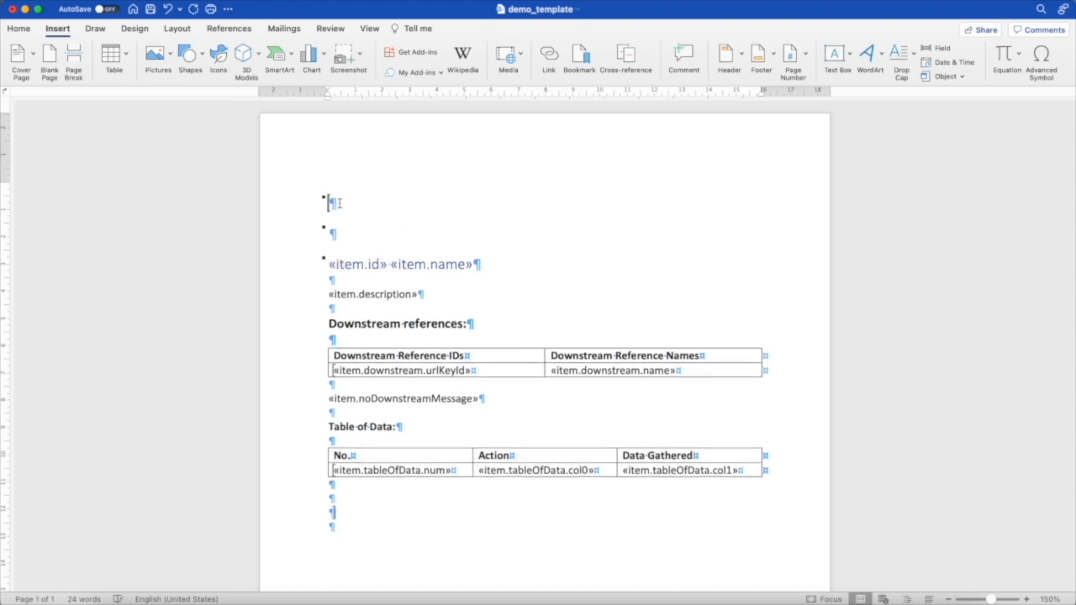
{"action": "left_click", "coordinate": [937, 49]}
{"action": "left_click", "coordinate": [602, 167]}
{"action": "key", "text": "m"}
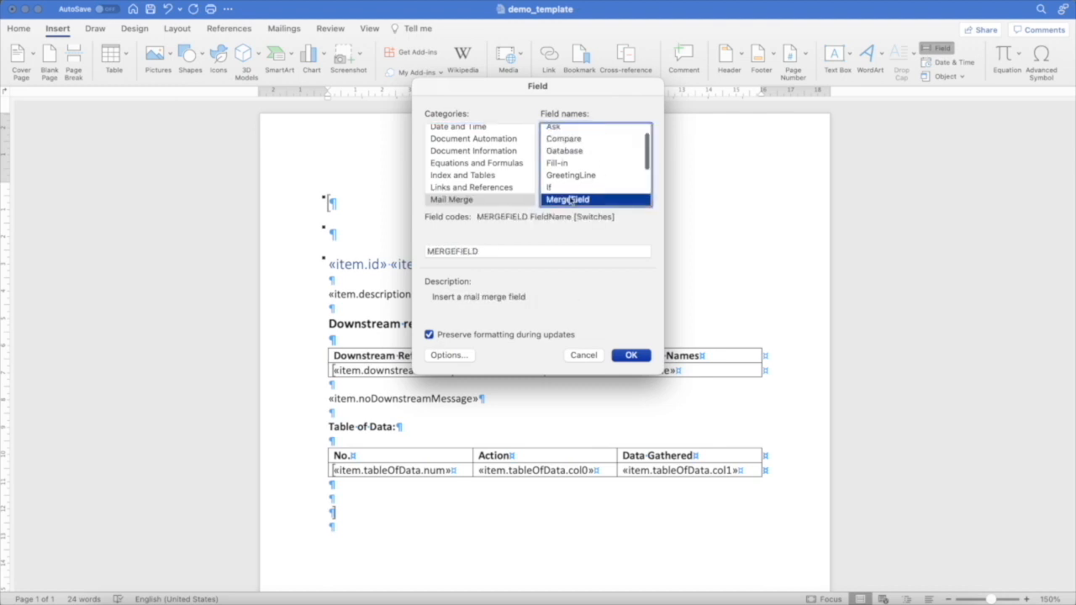
{"action": "left_click", "coordinate": [527, 250]}
{"action": "type", "text": "item.name"}
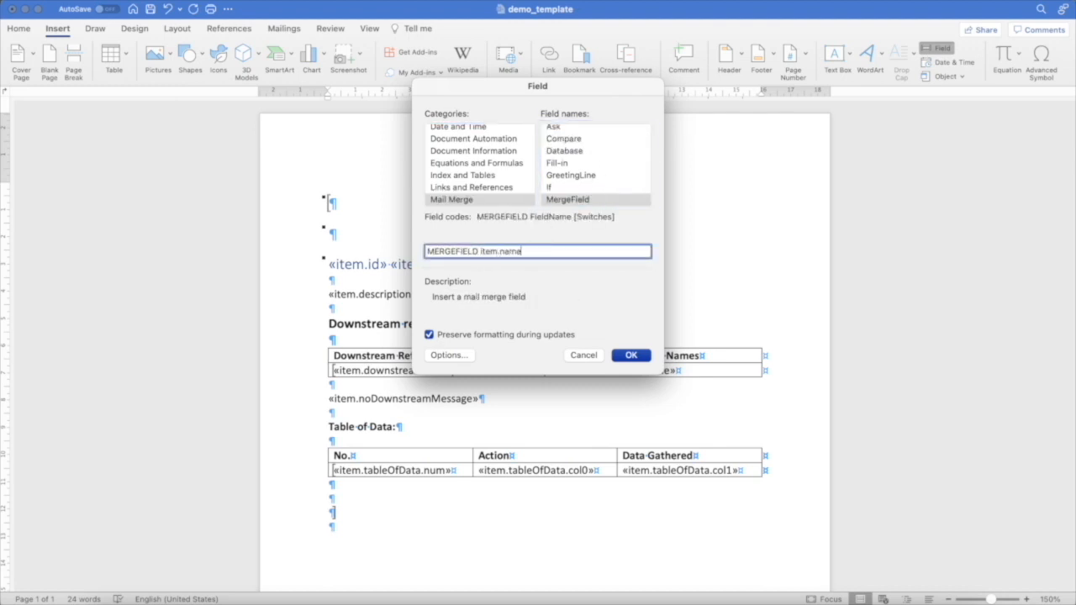
{"action": "left_click", "coordinate": [631, 356]}
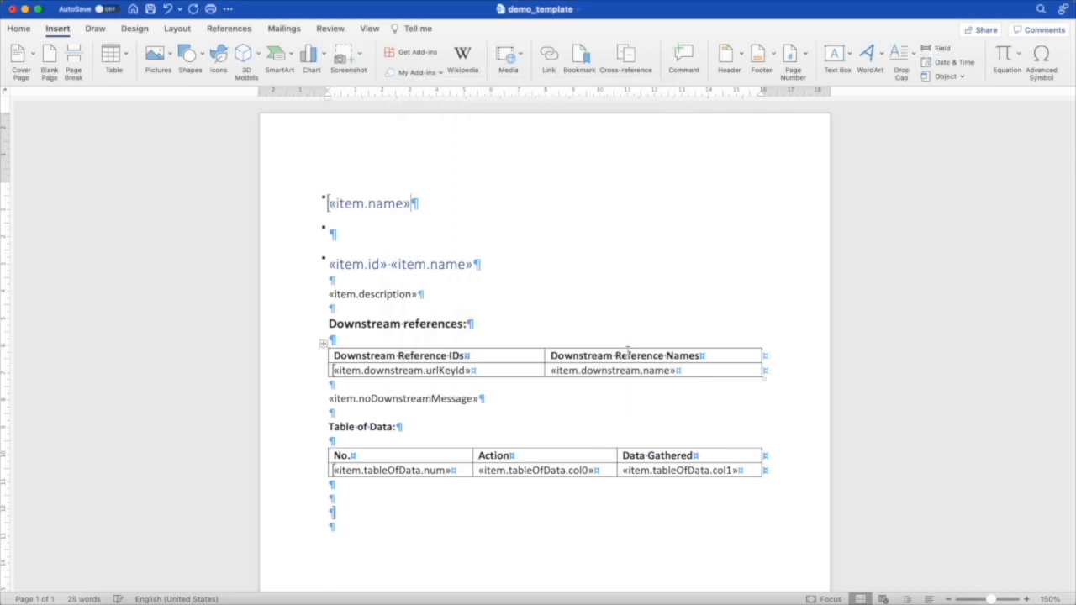
Put a space before the new item.name field and add the bookmark if_folder around the field
{"action": "left_click_drag", "start_coordinate": [412, 203], "coordinate": [330, 210]}
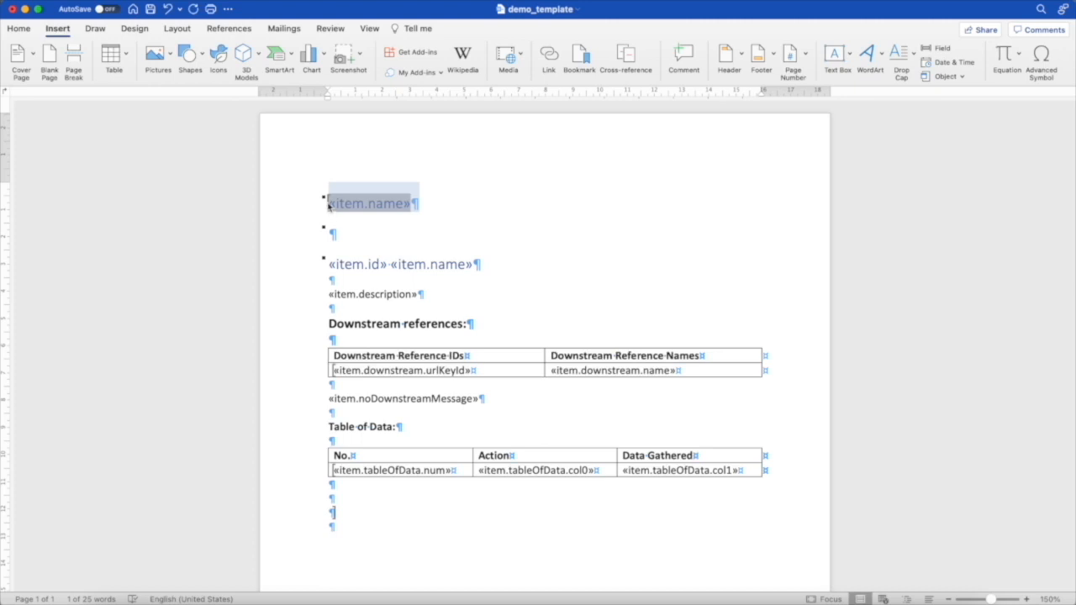
{"action": "left_click", "coordinate": [329, 206]}
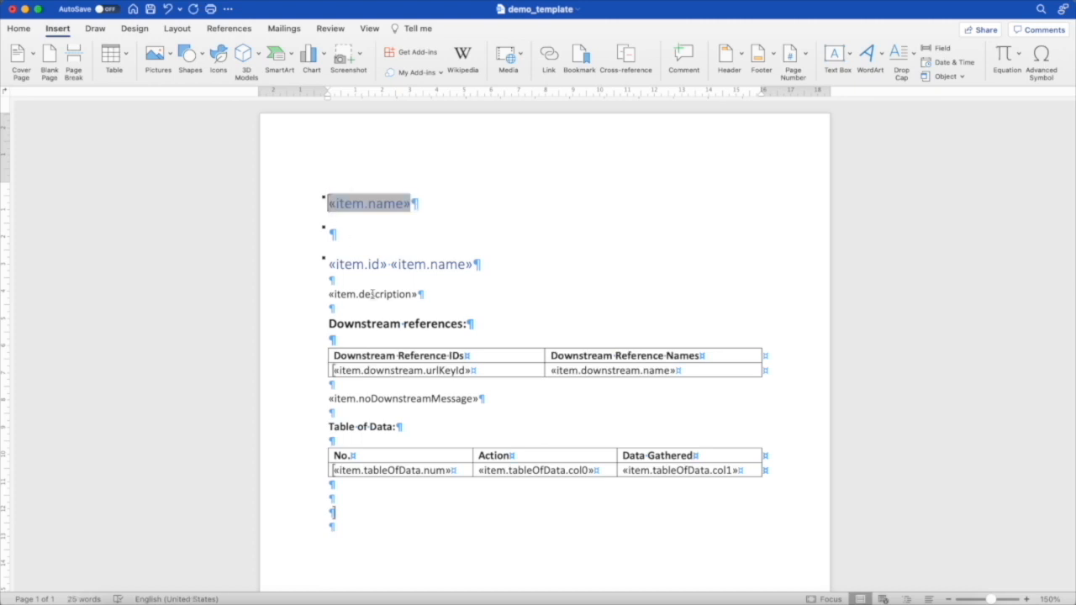
{"action": "type", "text": "["}
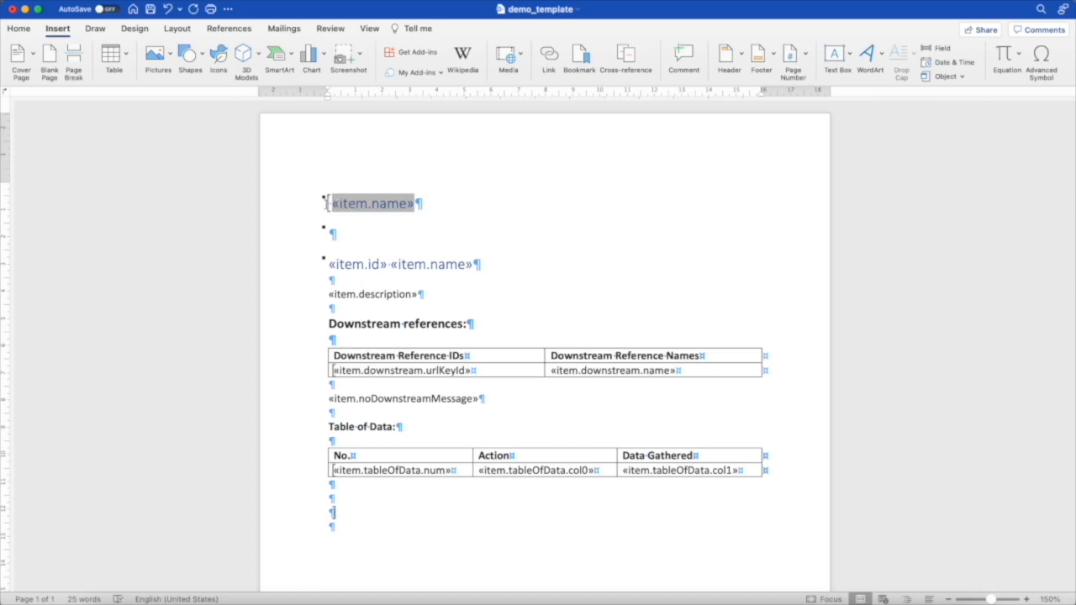
{"action": "left_click_drag", "start_coordinate": [330, 204], "coordinate": [417, 204]}
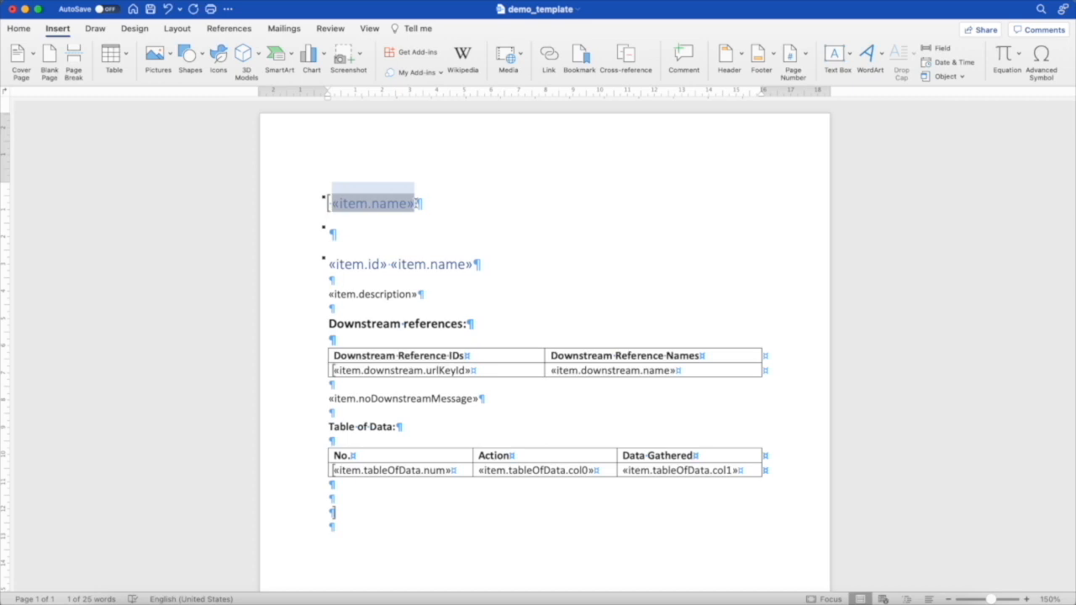
{"action": "left_click", "coordinate": [578, 56]}
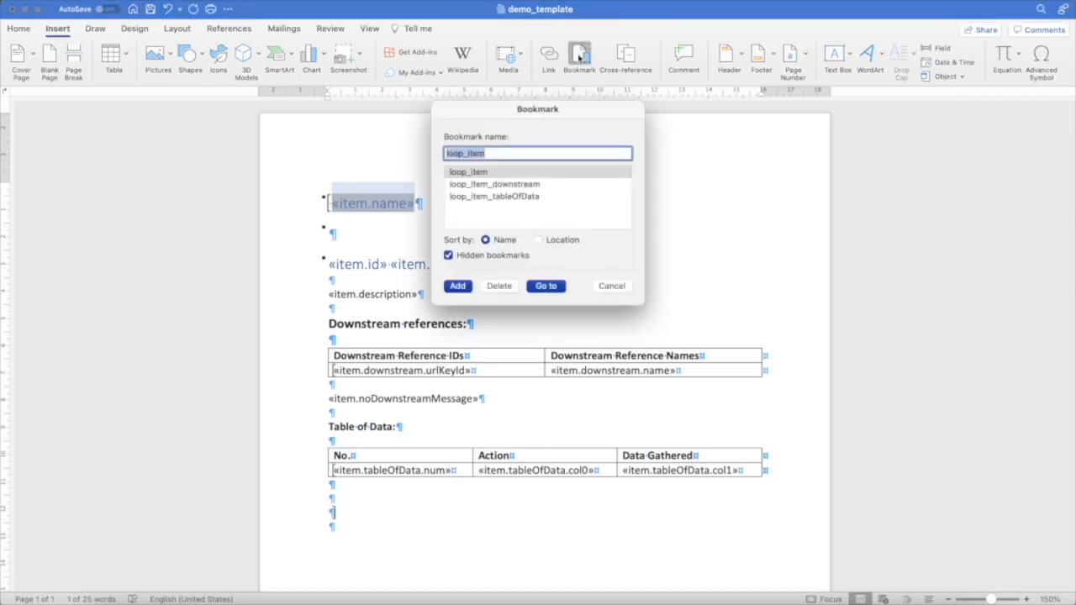
{"action": "type", "text": "if_folder"}
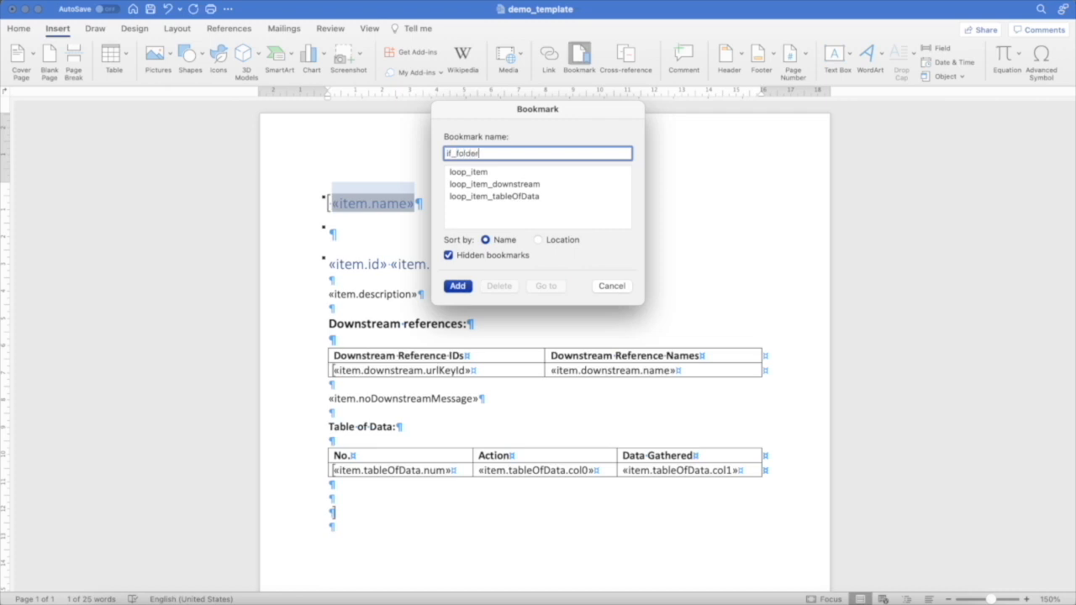
{"action": "left_click", "coordinate": [457, 286]}
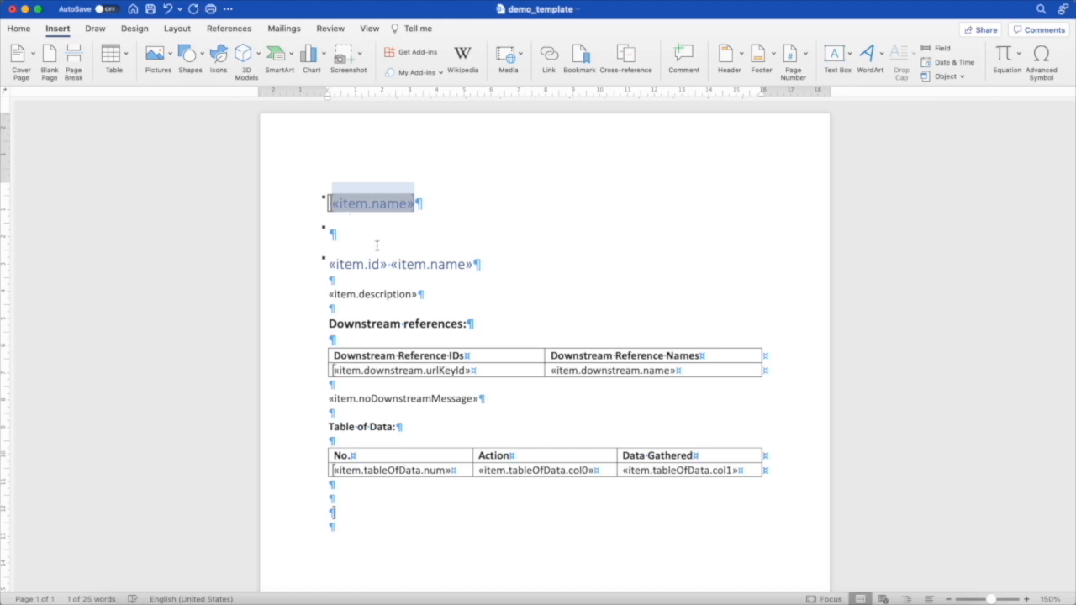
Add the bookmark if_not_folder around the content from the item.id heading through the Table of Data table and save the template
{"action": "left_click_drag", "start_coordinate": [331, 264], "coordinate": [347, 497]}
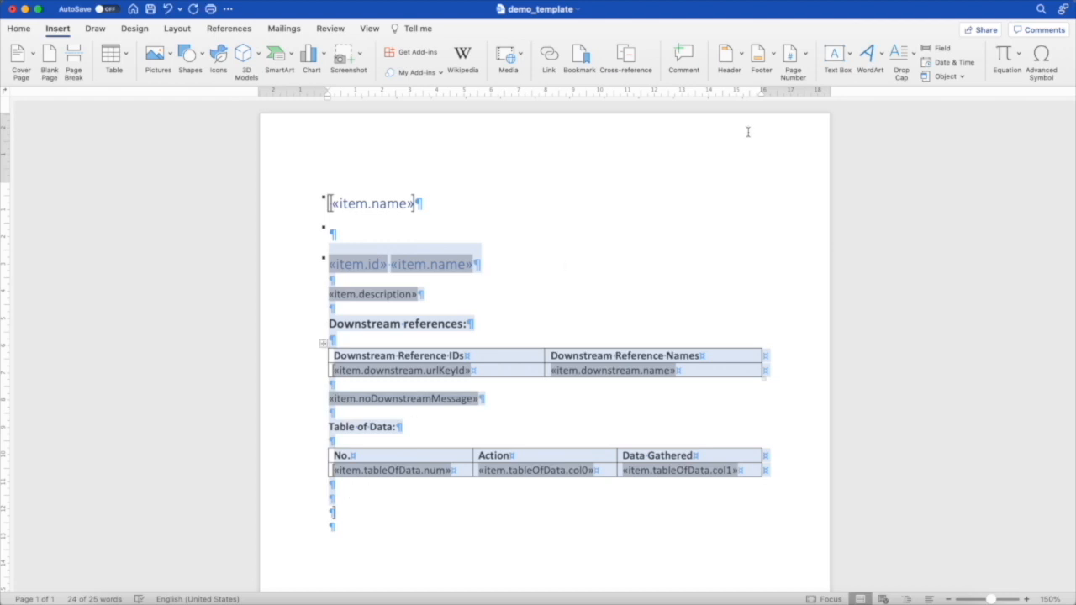
{"action": "left_click", "coordinate": [580, 59]}
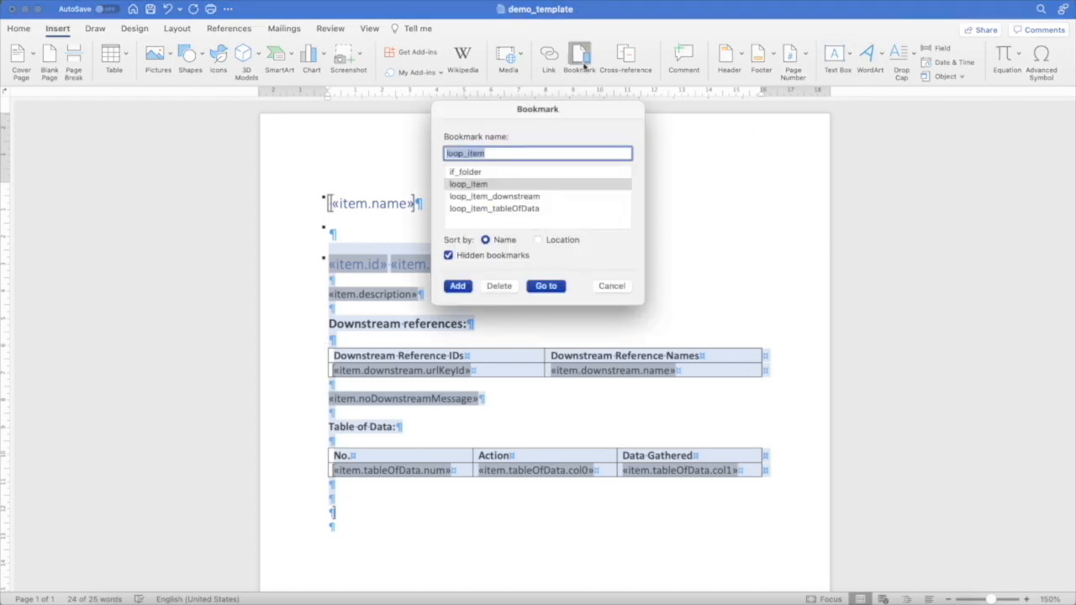
{"action": "type", "text": "if_not_"}
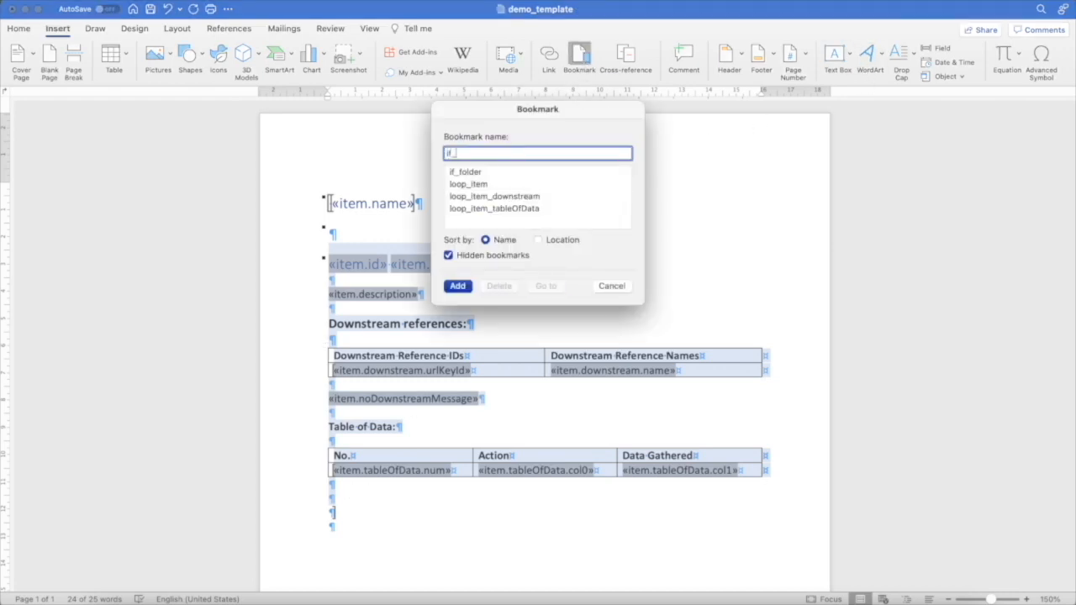
{"action": "type", "text": "filder"}
{"action": "key", "text": "BackSpace"}
{"action": "key", "text": "BackSpace"}
{"action": "key", "text": "BackSpace"}
{"action": "key", "text": "BackSpace"}
{"action": "key", "text": "BackSpace"}
{"action": "type", "text": "older"}
{"action": "left_click", "coordinate": [460, 286]}
{"action": "key", "text": "super+s"}
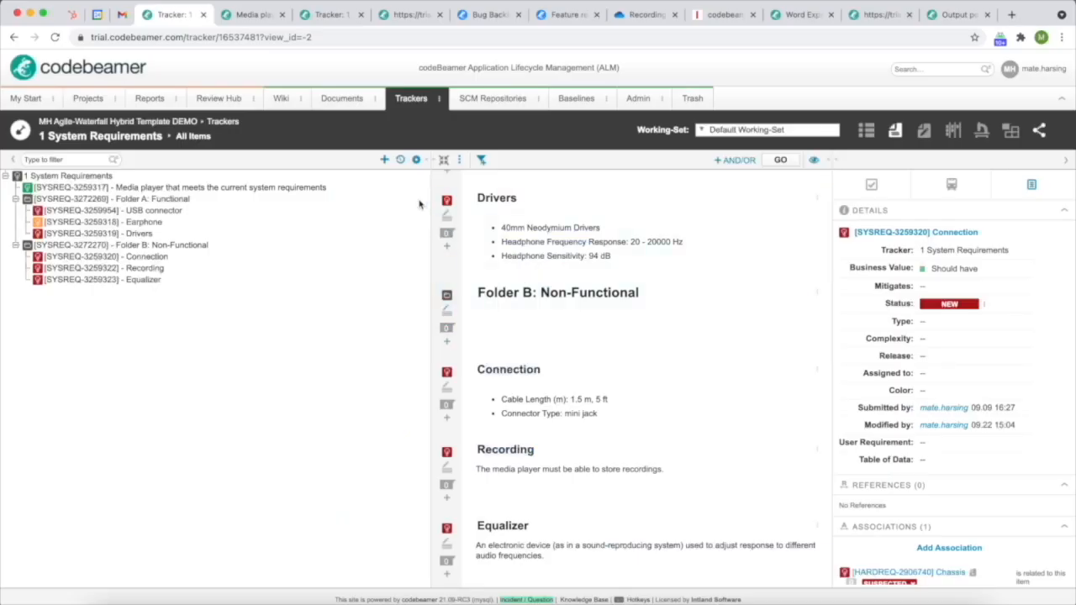
Export all items of the 1 System Requirements tracker as a Simple Word Export with demo_template.docx and open the exported document
{"action": "left_click", "coordinate": [459, 160]}
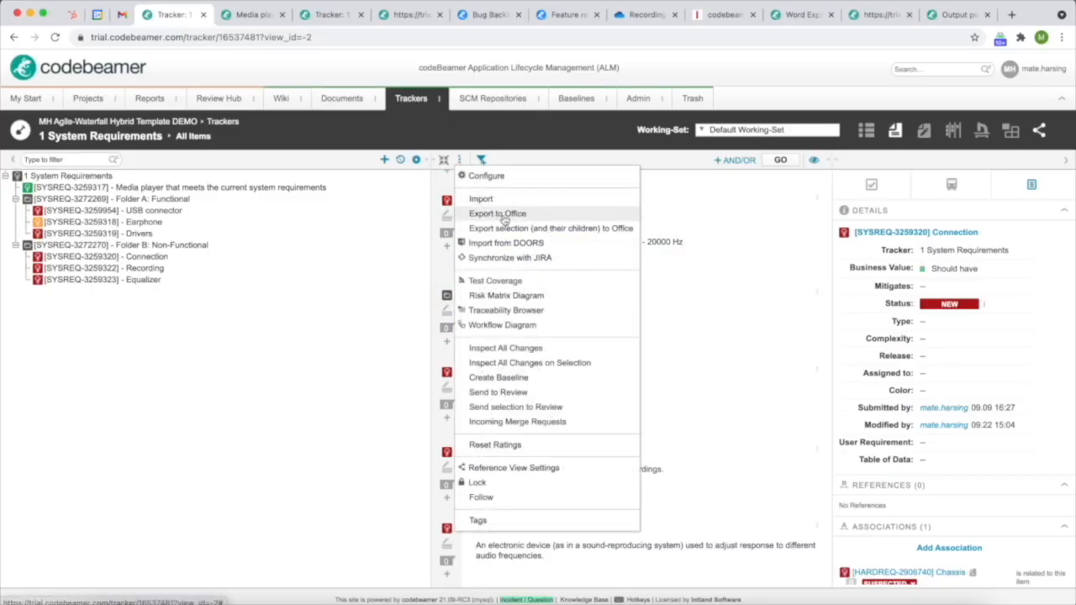
{"action": "left_click", "coordinate": [503, 215]}
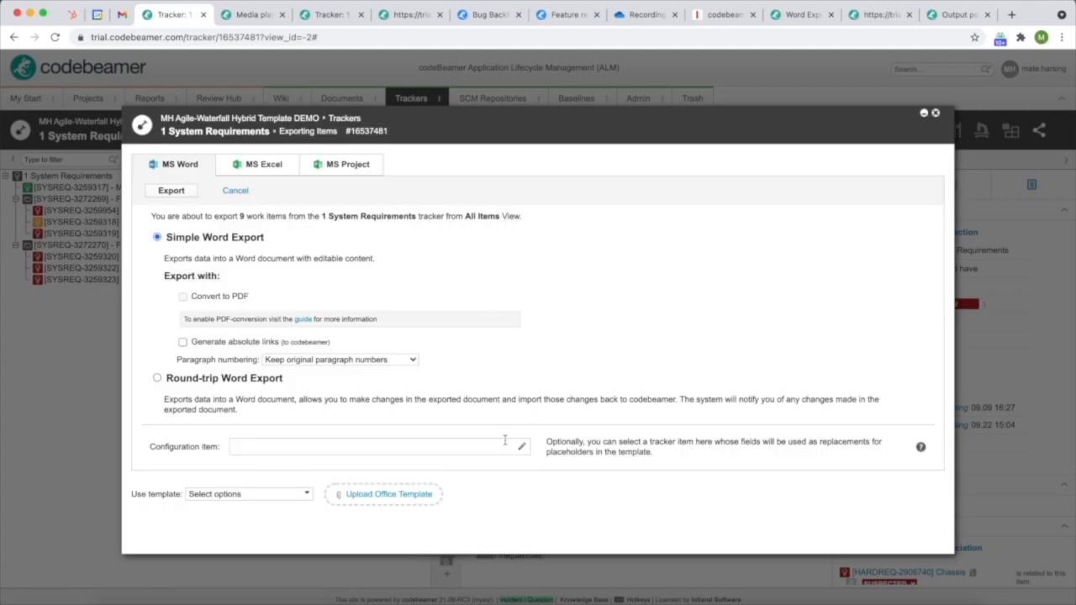
{"action": "left_click", "coordinate": [380, 500]}
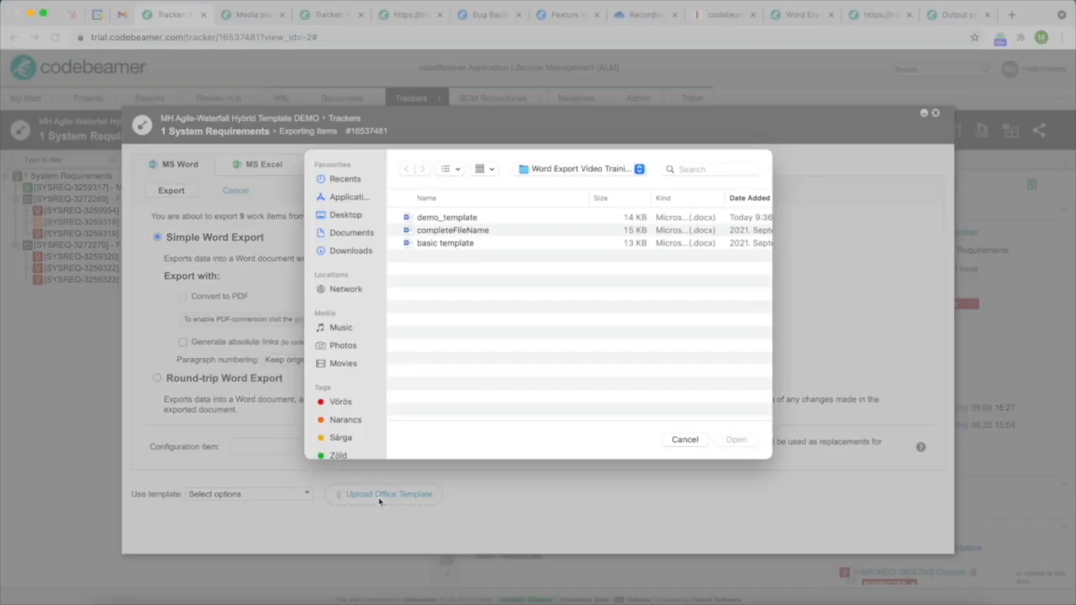
{"action": "double_click", "coordinate": [466, 218]}
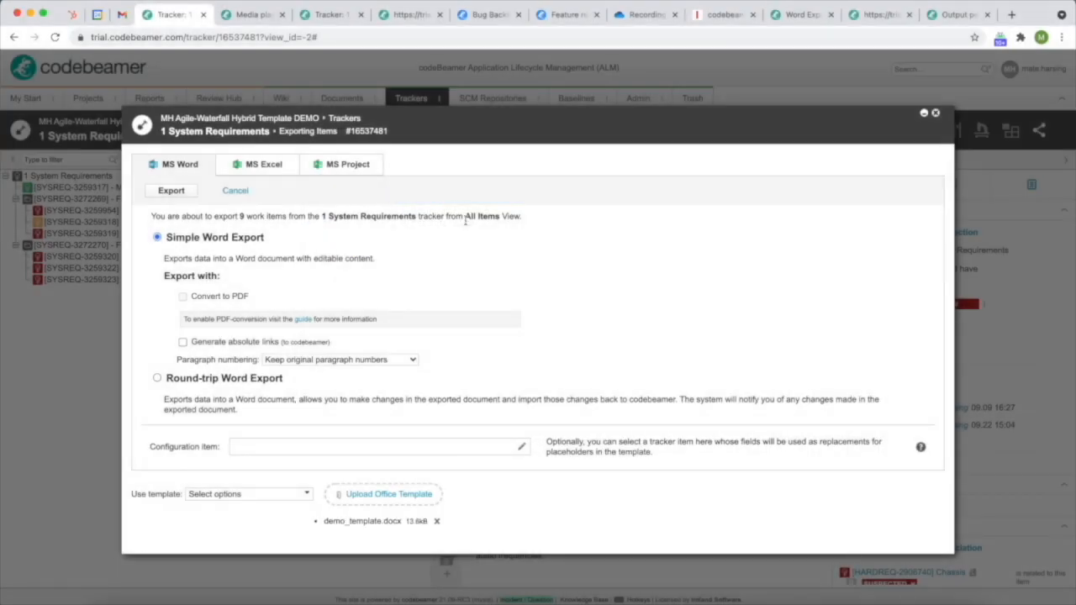
{"action": "left_click", "coordinate": [172, 191]}
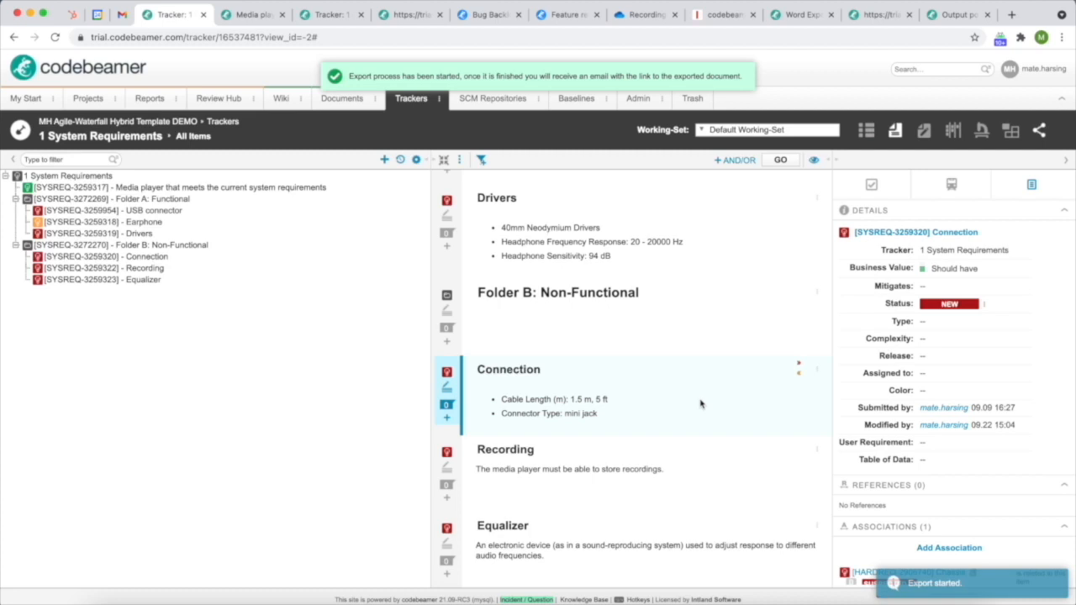
{"action": "left_click", "coordinate": [958, 572]}
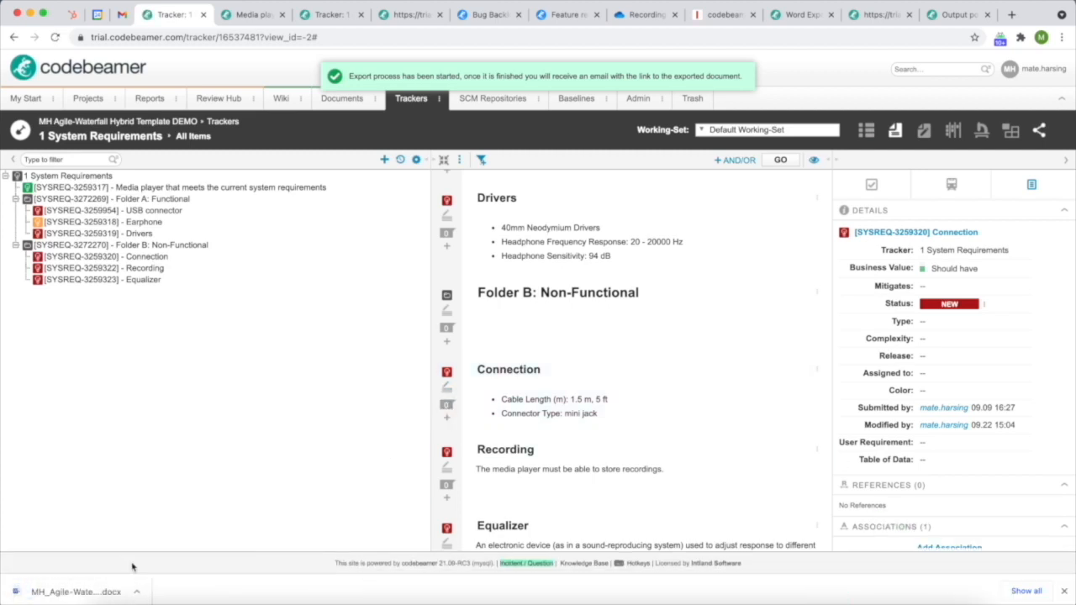
{"action": "left_click", "coordinate": [63, 592]}
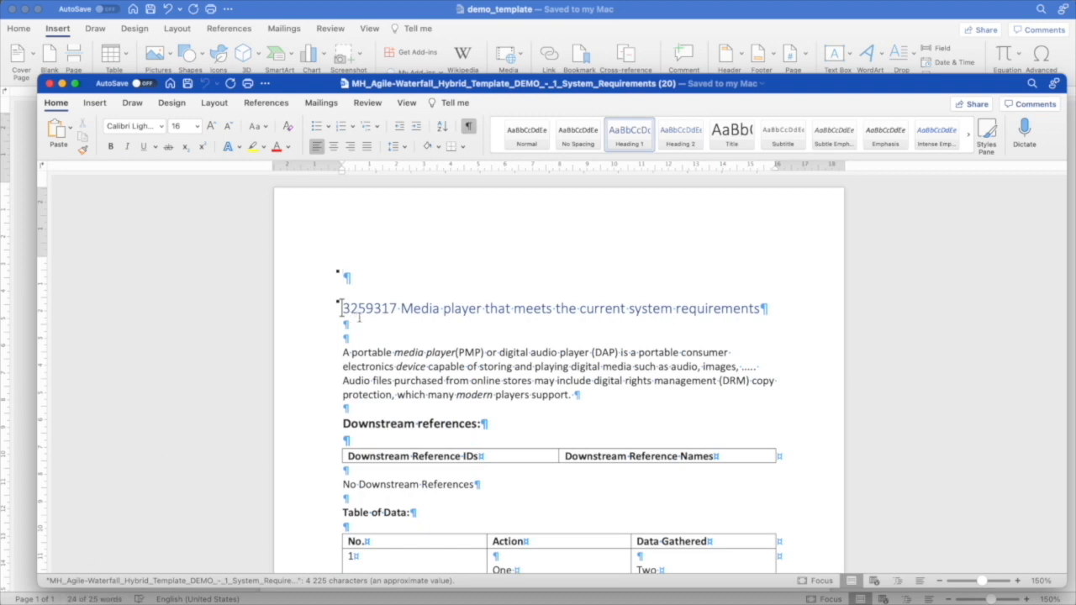
Examine how folders and regular items appear throughout the exported document and compare them with the tracker's item tree in codebeamer
{"action": "scroll", "coordinate": [437, 364], "scroll_direction": "down", "scroll_amount": 8}
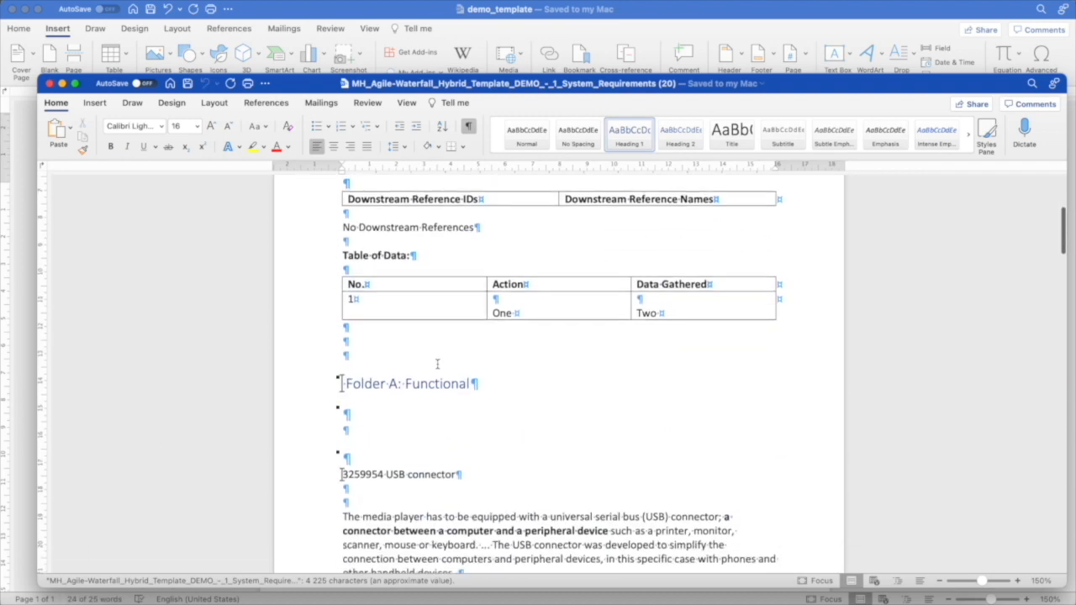
{"action": "scroll", "coordinate": [437, 365], "scroll_direction": "up", "scroll_amount": 8}
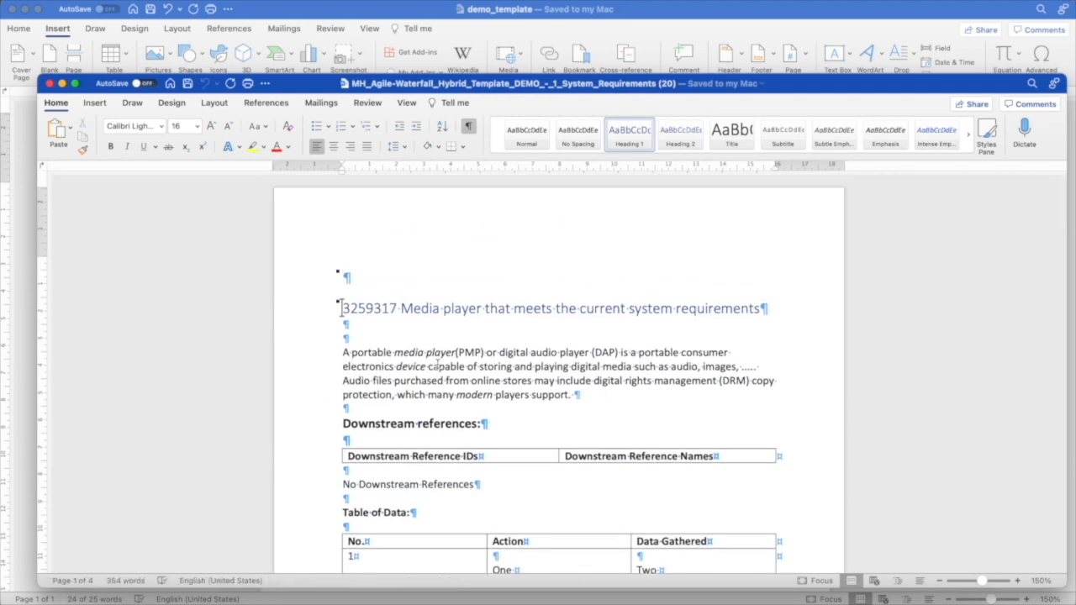
{"action": "key", "text": "super+Tab"}
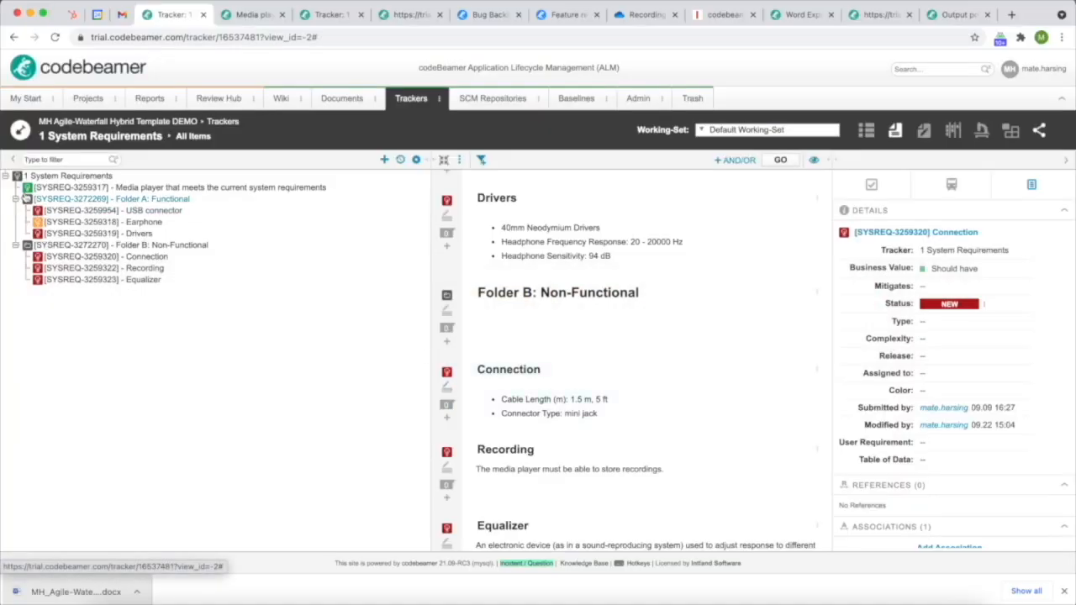
{"action": "key", "text": "super+Tab"}
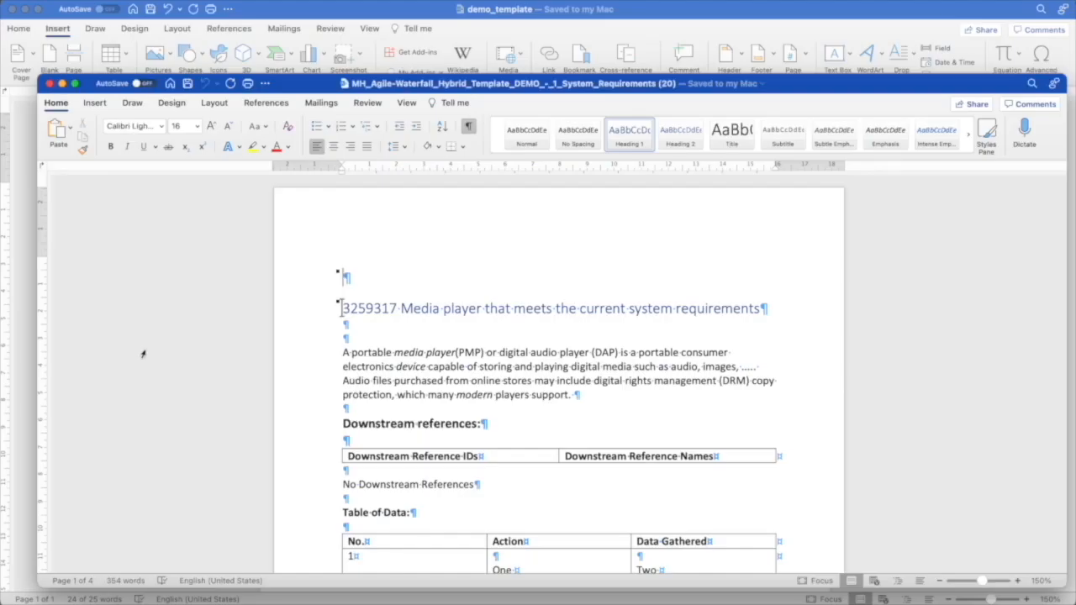
{"action": "scroll", "coordinate": [402, 394], "scroll_direction": "down", "scroll_amount": 8}
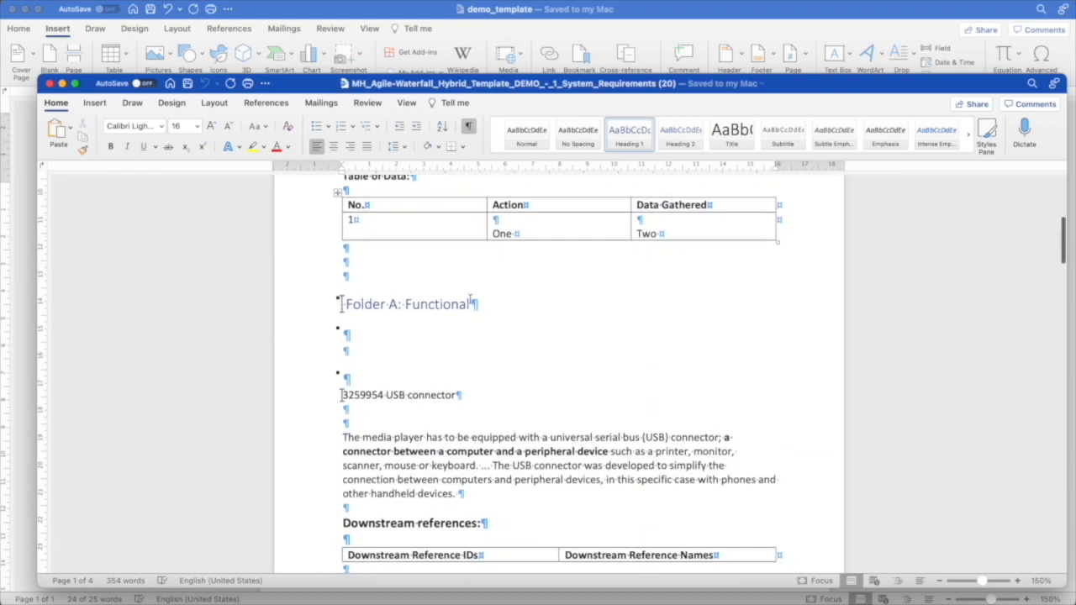
{"action": "scroll", "coordinate": [477, 396], "scroll_direction": "down", "scroll_amount": 8}
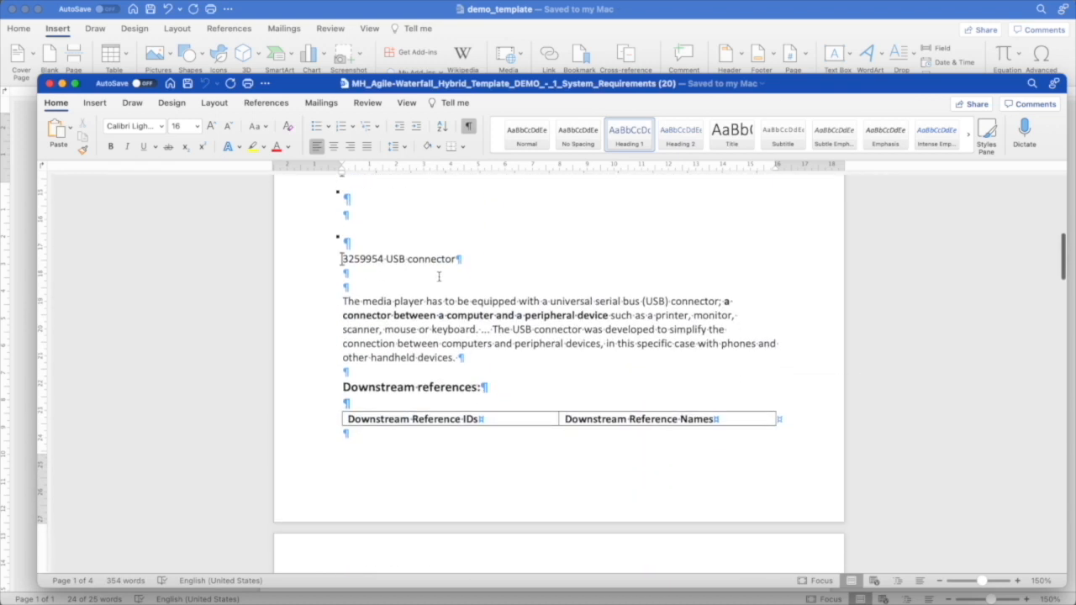
{"action": "scroll", "coordinate": [473, 408], "scroll_direction": "down", "scroll_amount": 15}
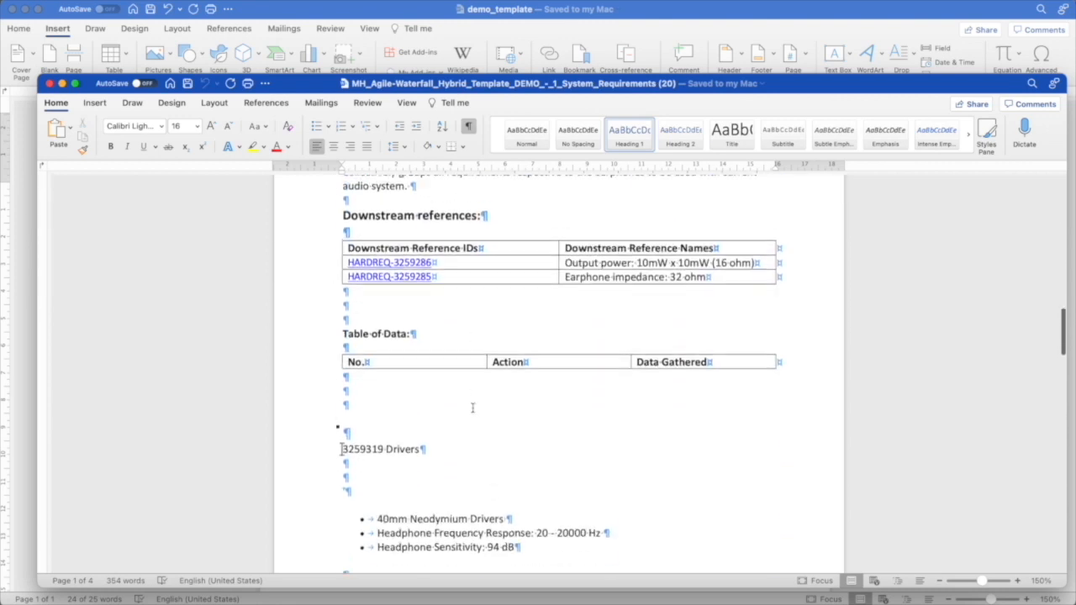
{"action": "scroll", "coordinate": [474, 408], "scroll_direction": "down", "scroll_amount": 15}
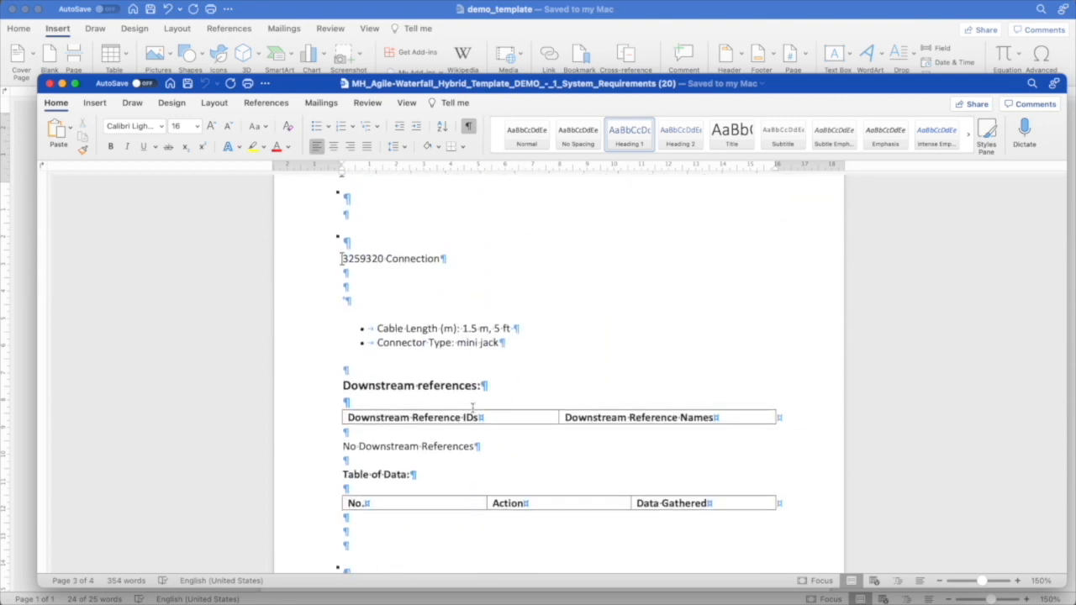
{"action": "scroll", "coordinate": [472, 407], "scroll_direction": "up", "scroll_amount": 15}
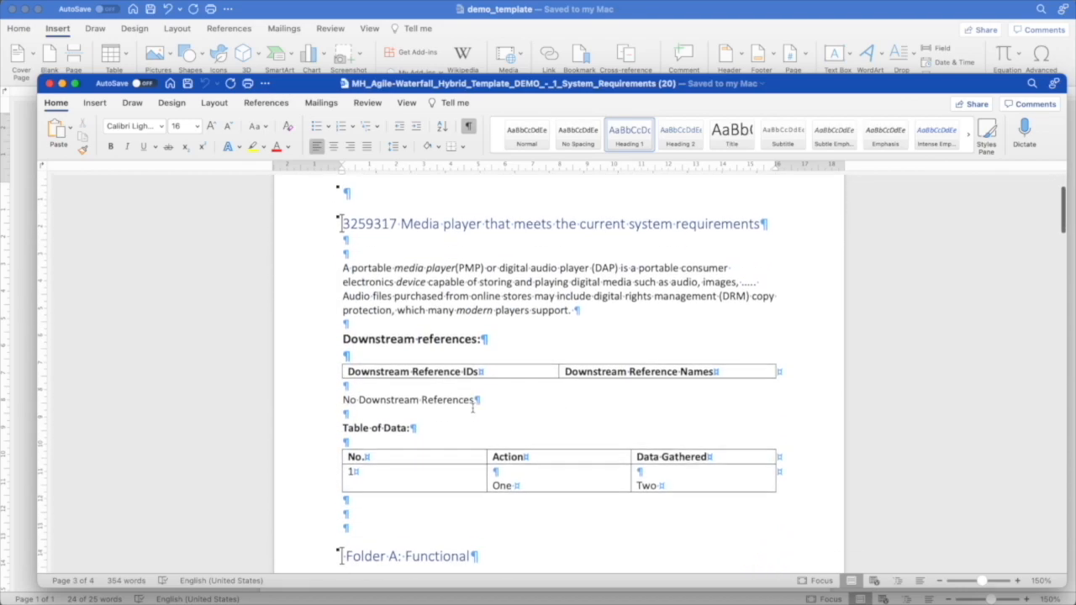
{"action": "scroll", "coordinate": [472, 407], "scroll_direction": "down", "scroll_amount": 1}
{"action": "key", "text": "super+Tab"}
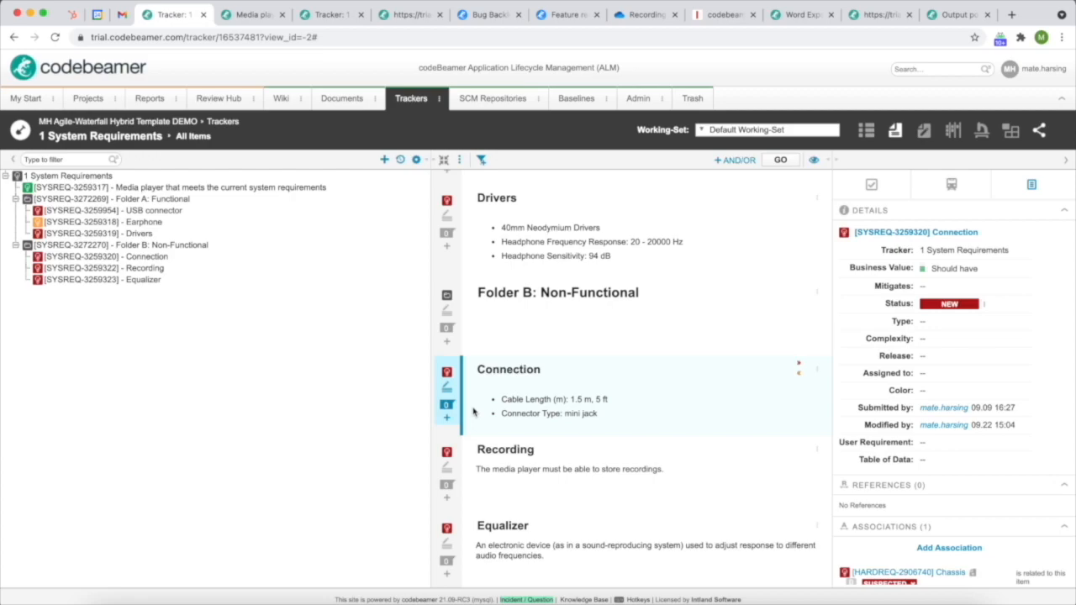
{"action": "key", "text": "super+Tab"}
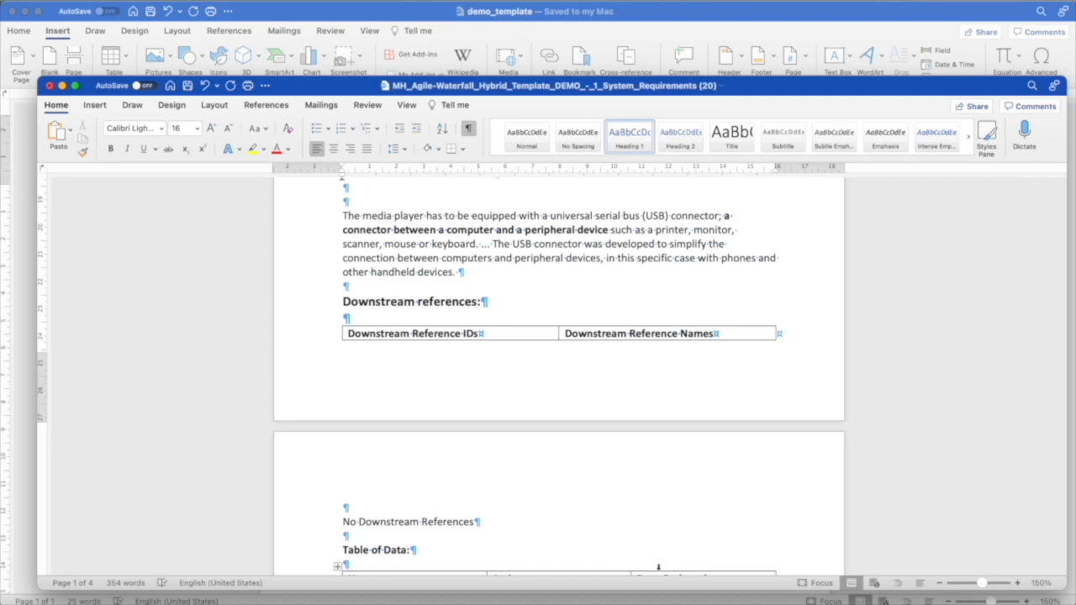
Return to the demo_template document in Word and add an empty paragraph at the end, below the Table of Data table
{"action": "key", "text": "super+Tab"}
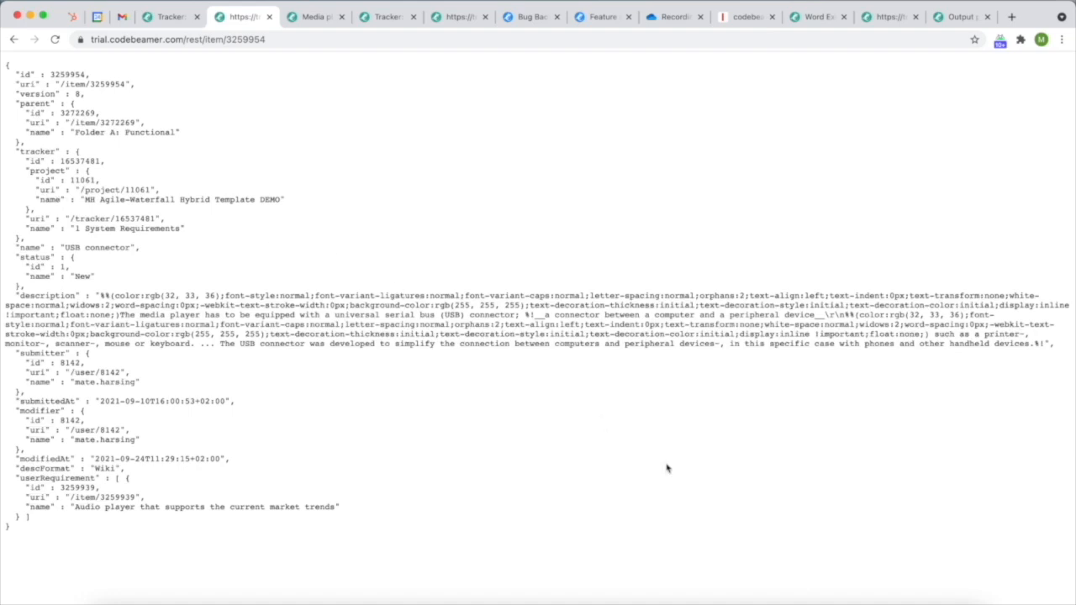
{"action": "right_click", "coordinate": [743, 590]}
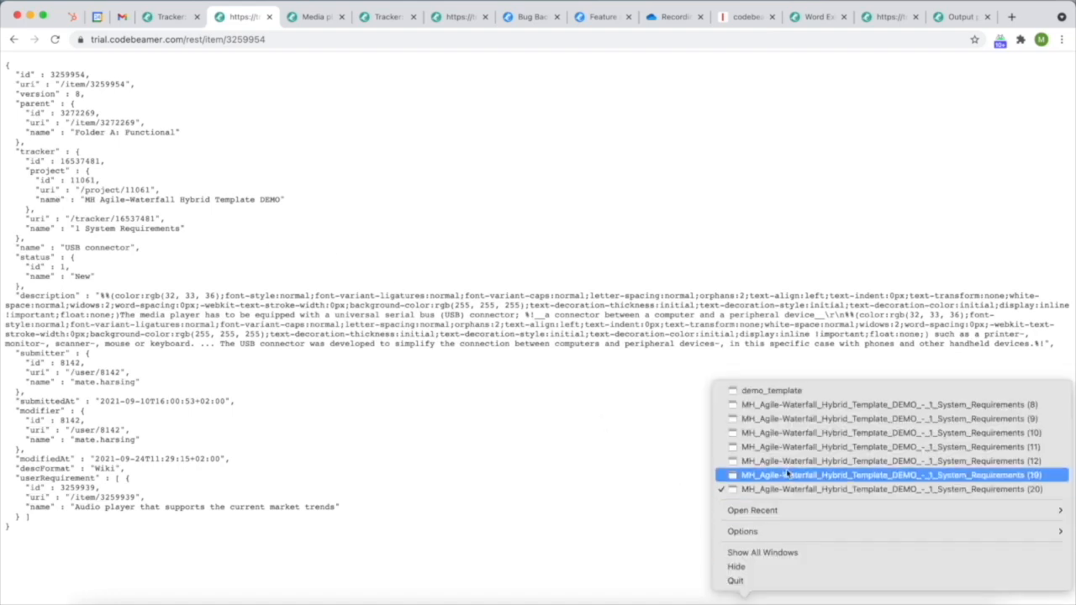
{"action": "left_click", "coordinate": [765, 390]}
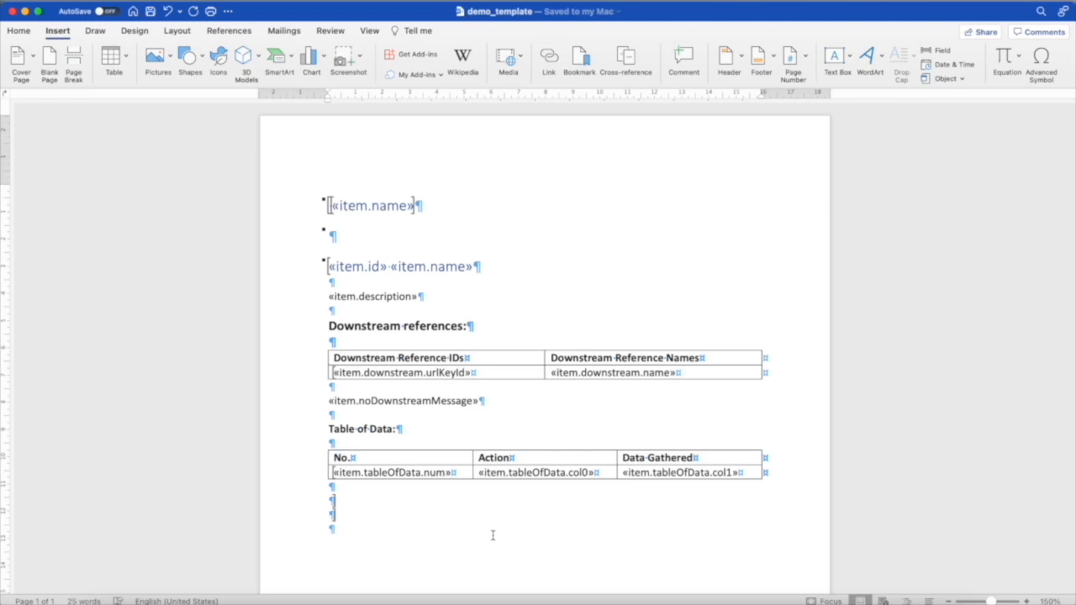
{"action": "key", "text": "Return"}
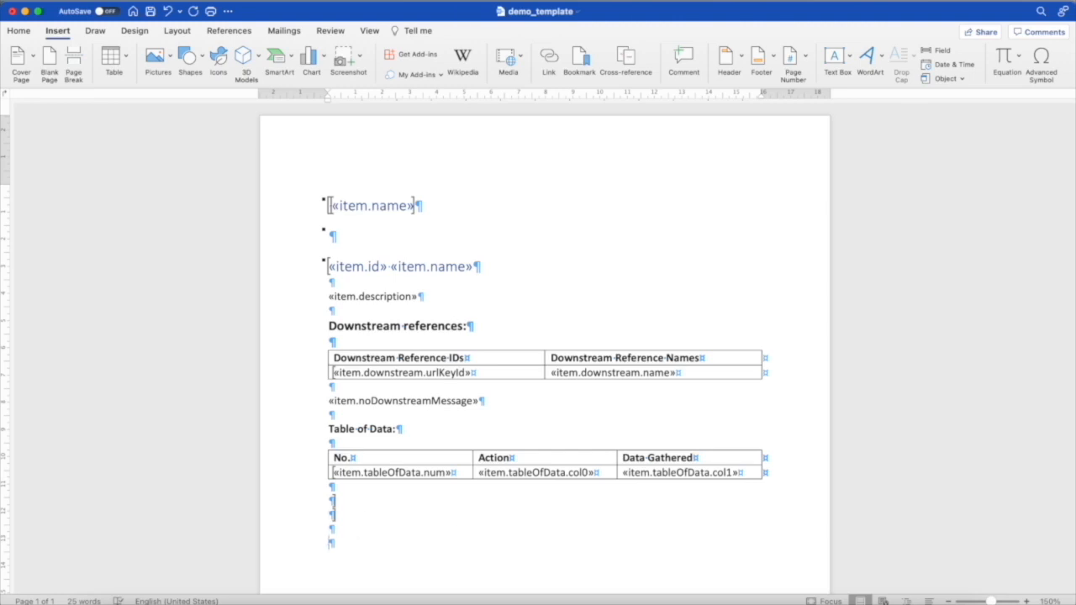
{"action": "type", "text": "project.name"}
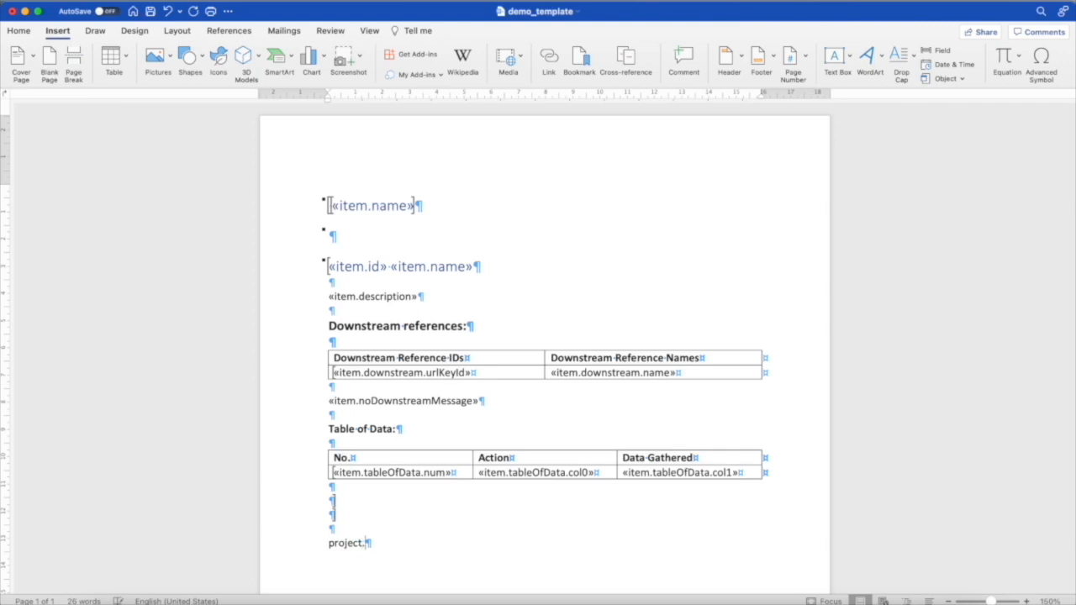
{"action": "key", "text": "BackSpace"}
{"action": "key", "text": "BackSpace"}
{"action": "key", "text": "BackSpace"}
{"action": "key", "text": "BackSpace"}
{"action": "key", "text": "BackSpace"}
{"action": "key", "text": "BackSpace"}
{"action": "key", "text": "BackSpace"}
{"action": "key", "text": "BackSpace"}
{"action": "key", "text": "BackSpace"}
{"action": "key", "text": "BackSpace"}
{"action": "key", "text": "BackSpace"}
{"action": "key", "text": "BackSpace"}
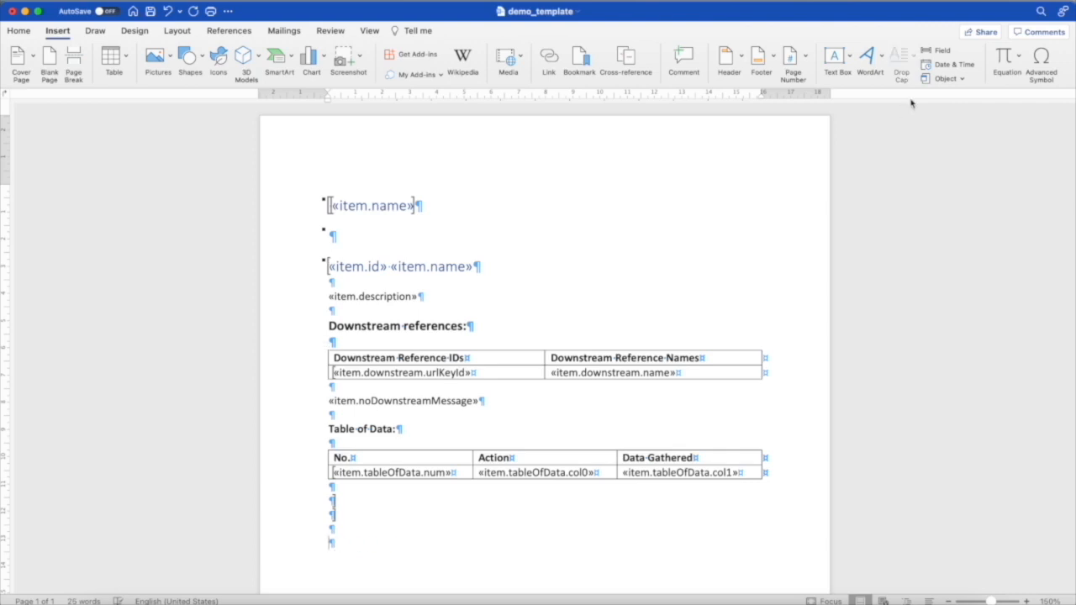
Insert the merge field project.name in the last empty paragraph and save the template
{"action": "left_click", "coordinate": [941, 52]}
{"action": "left_click", "coordinate": [580, 169]}
{"action": "key", "text": "m"}
{"action": "left_click", "coordinate": [529, 252]}
{"action": "type", "text": "project.name"}
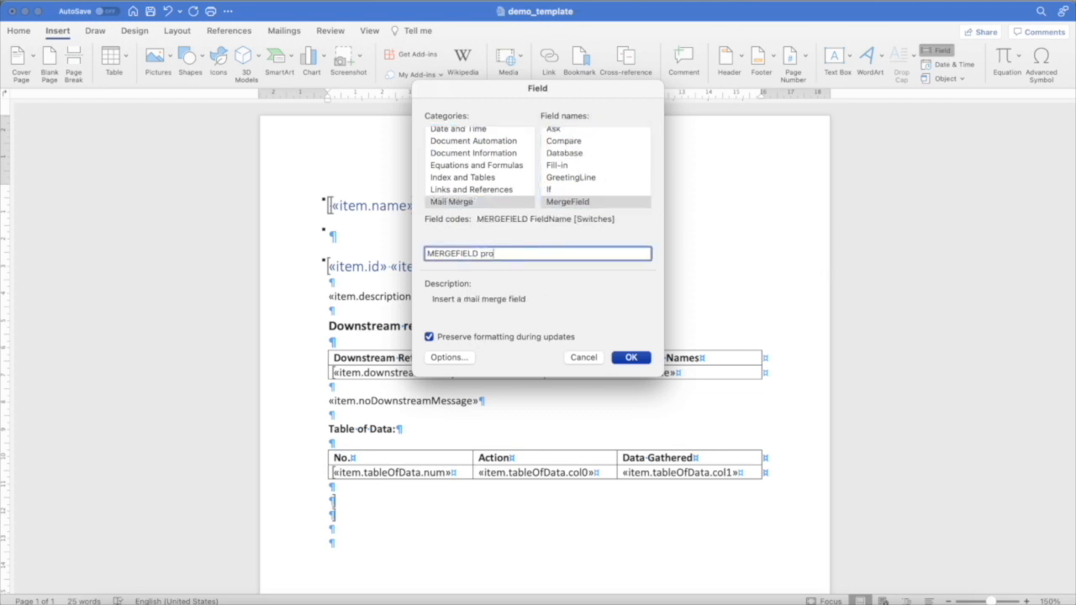
{"action": "left_click", "coordinate": [631, 357]}
In codebeamer, export the selected USB connector item and its children to Word with demo_template.docx and check the end of the exported document
{"action": "key", "text": "super+Tab"}
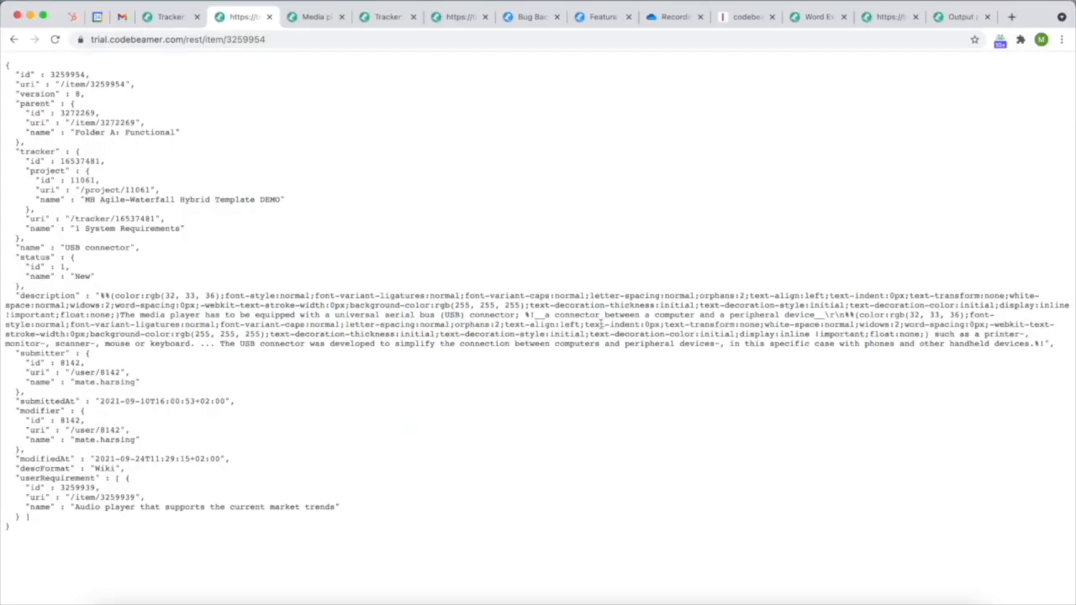
{"action": "left_click", "coordinate": [177, 18]}
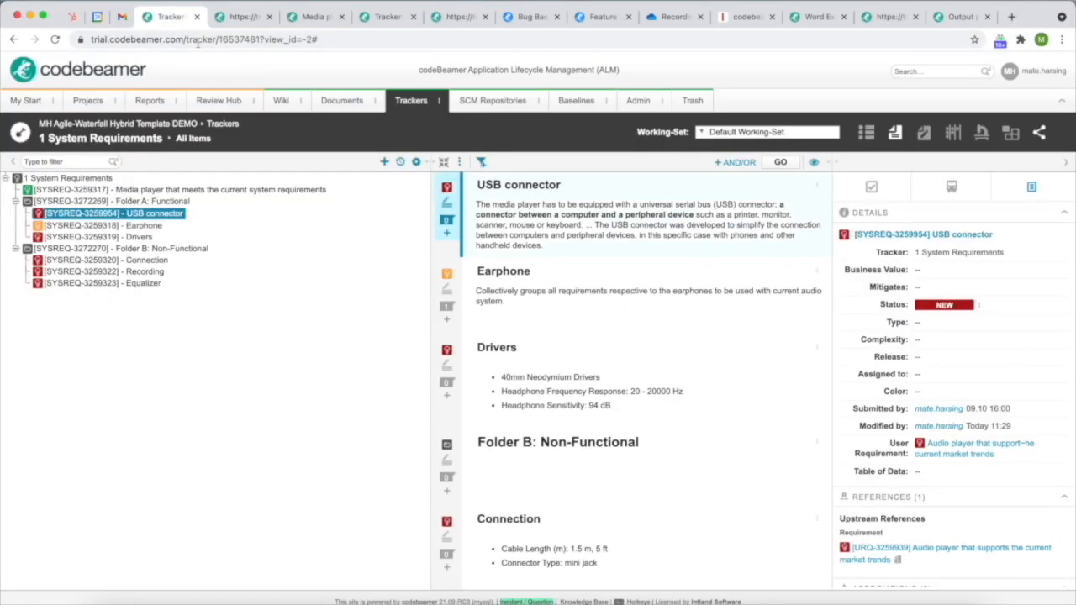
{"action": "left_click", "coordinate": [459, 161]}
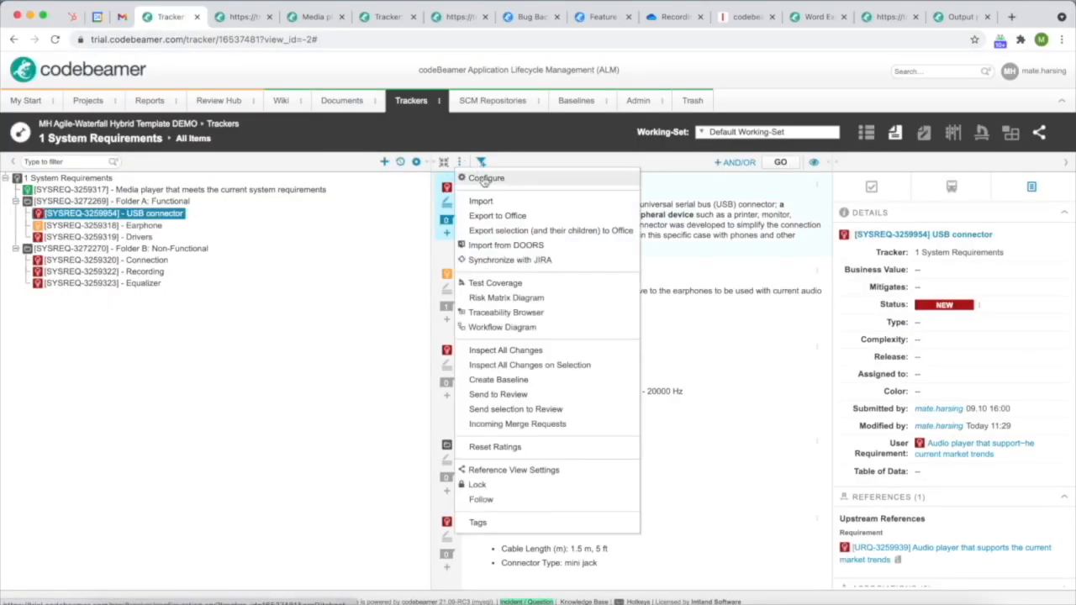
{"action": "left_click", "coordinate": [520, 230]}
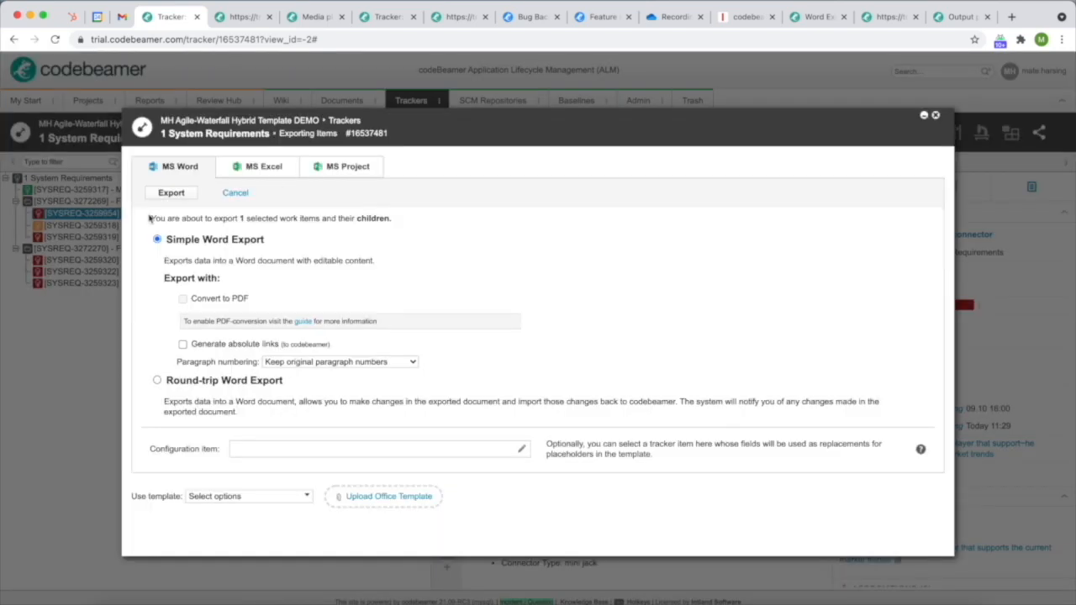
{"action": "left_click", "coordinate": [431, 502]}
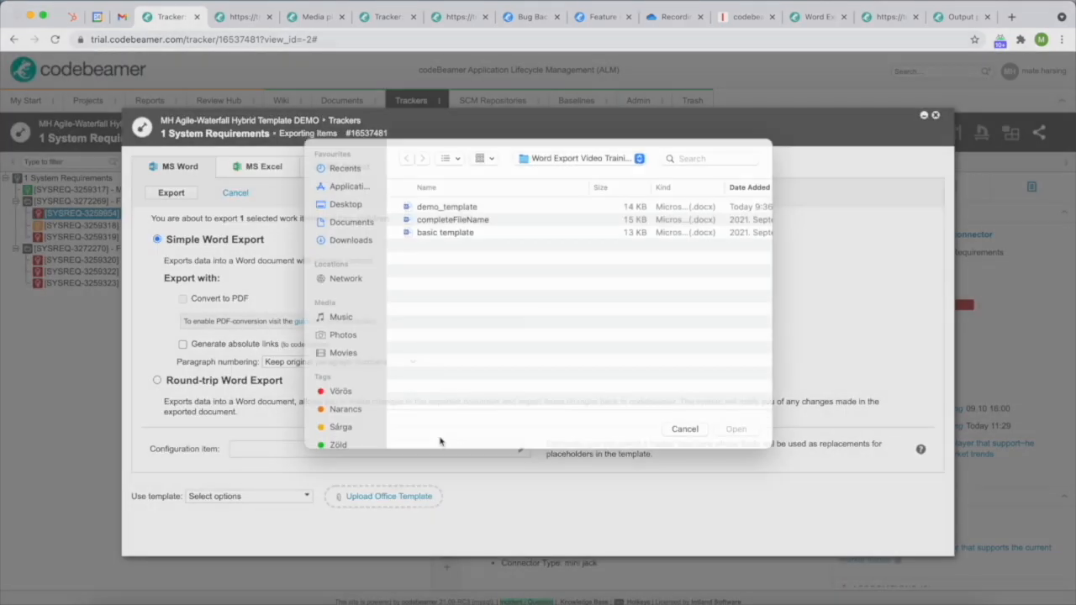
{"action": "double_click", "coordinate": [492, 219]}
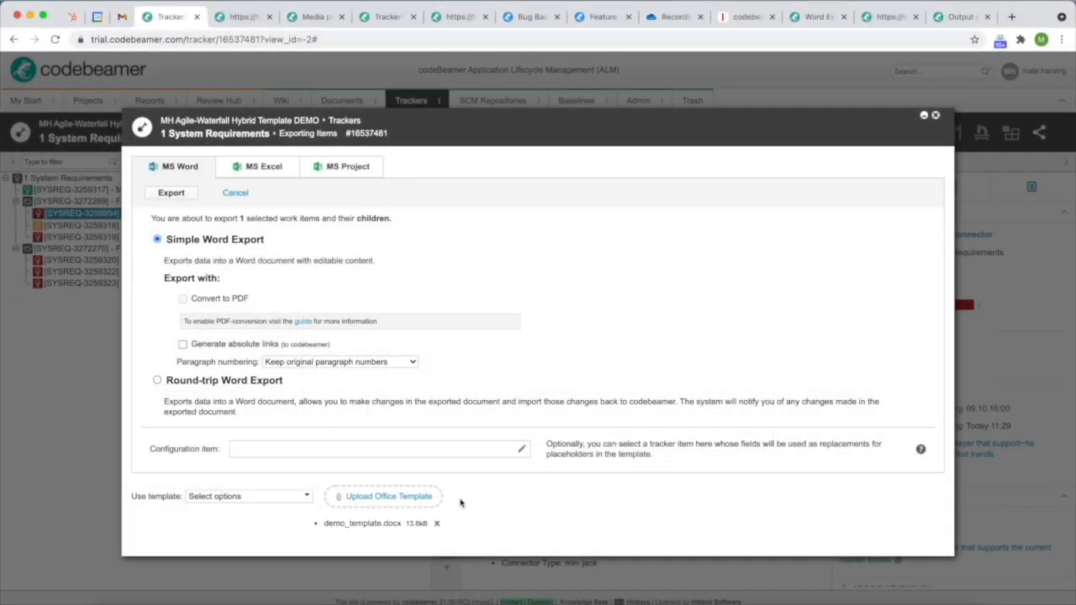
{"action": "left_click", "coordinate": [172, 193]}
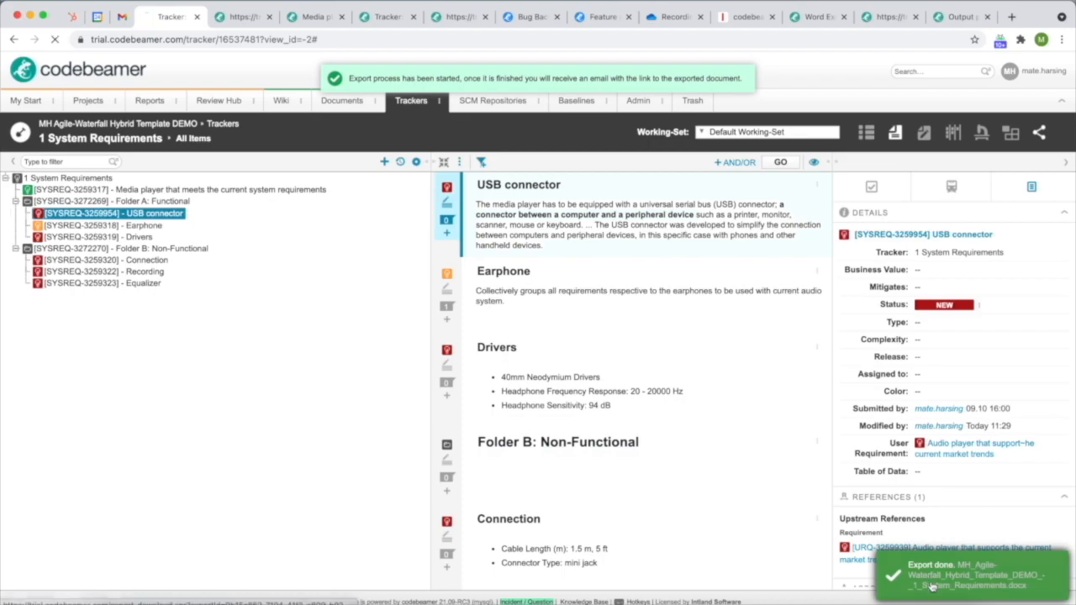
{"action": "left_click", "coordinate": [79, 593]}
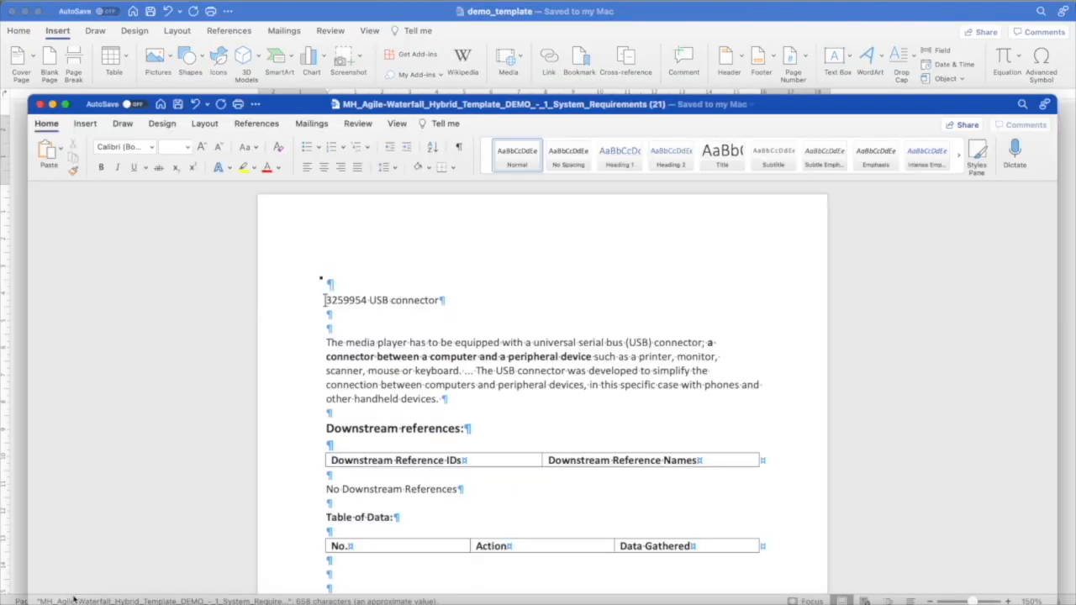
{"action": "scroll", "coordinate": [485, 493], "scroll_direction": "down", "scroll_amount": 10}
{"action": "scroll", "coordinate": [485, 493], "scroll_direction": "up", "scroll_amount": 6}
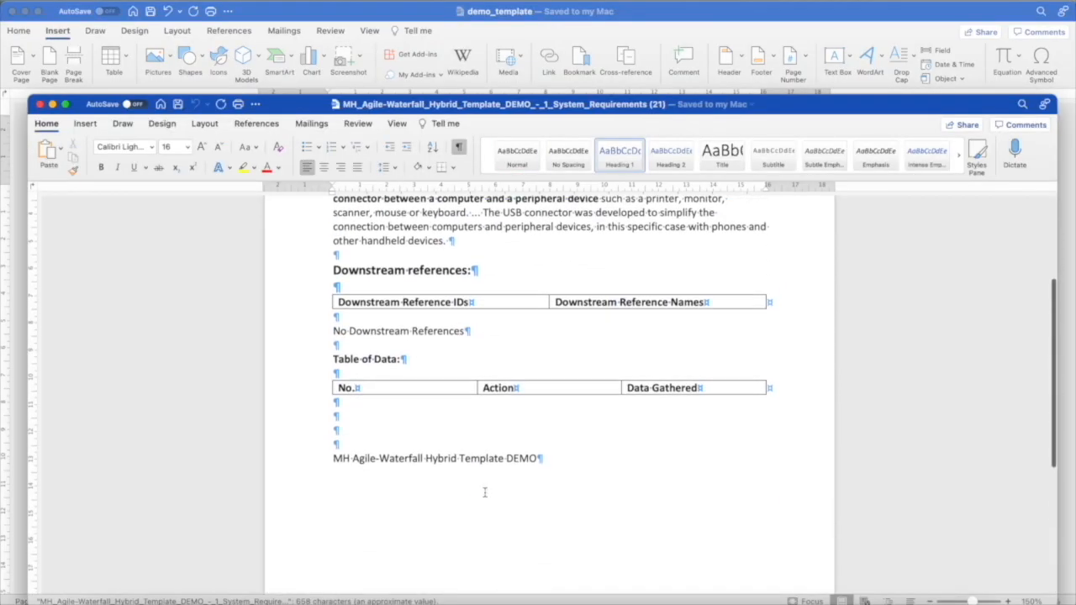